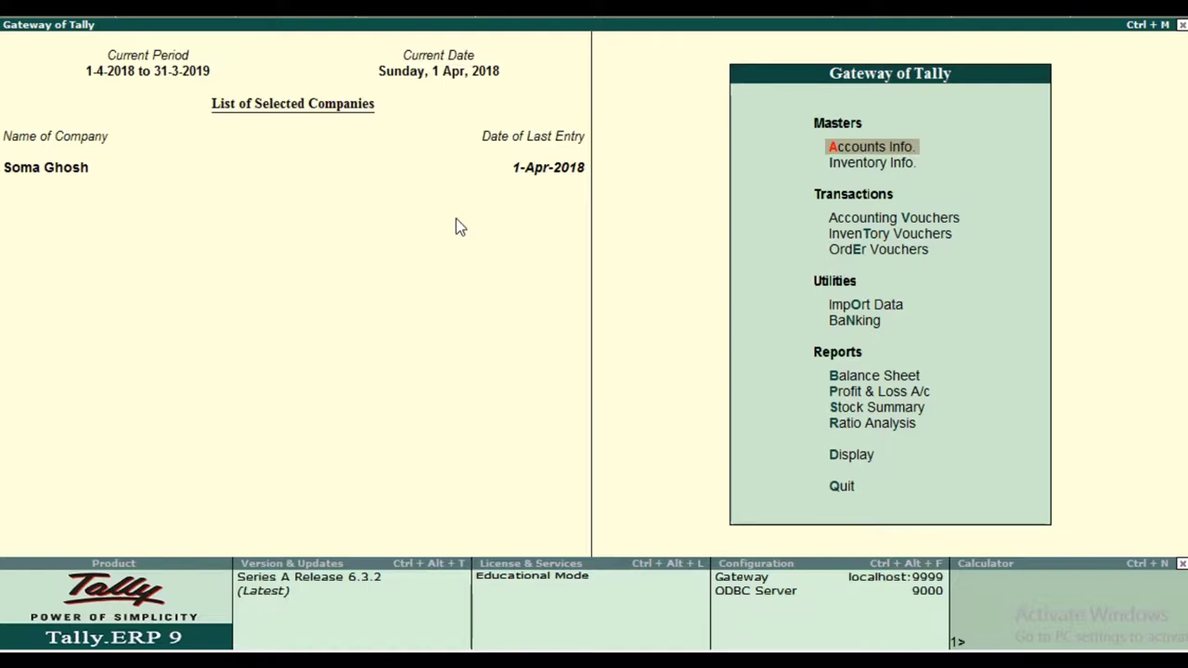
Step: Review the company's general, storage and classification, and order processing options in the inventory features
key("F11")
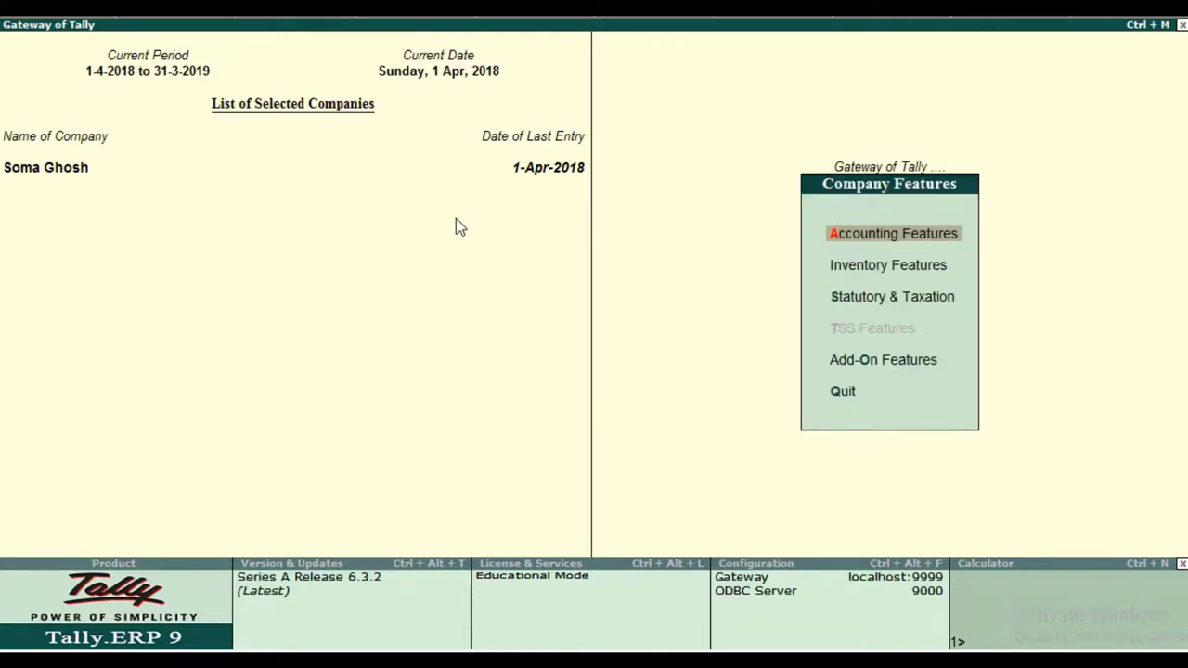
key("i")
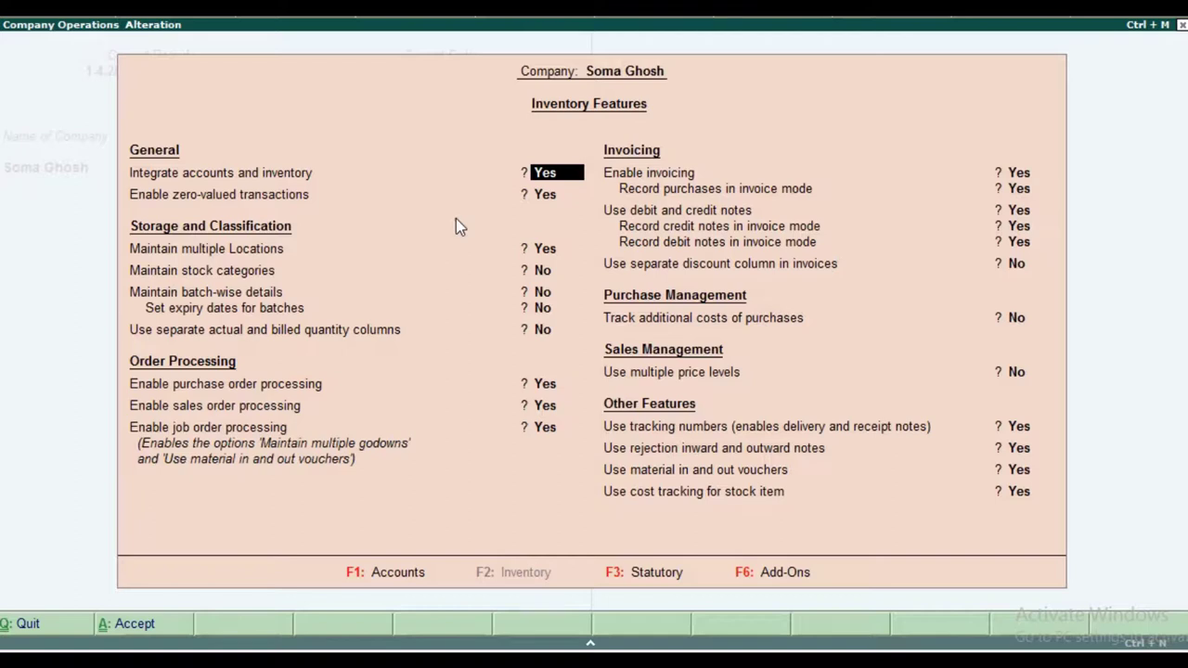
key("Return")
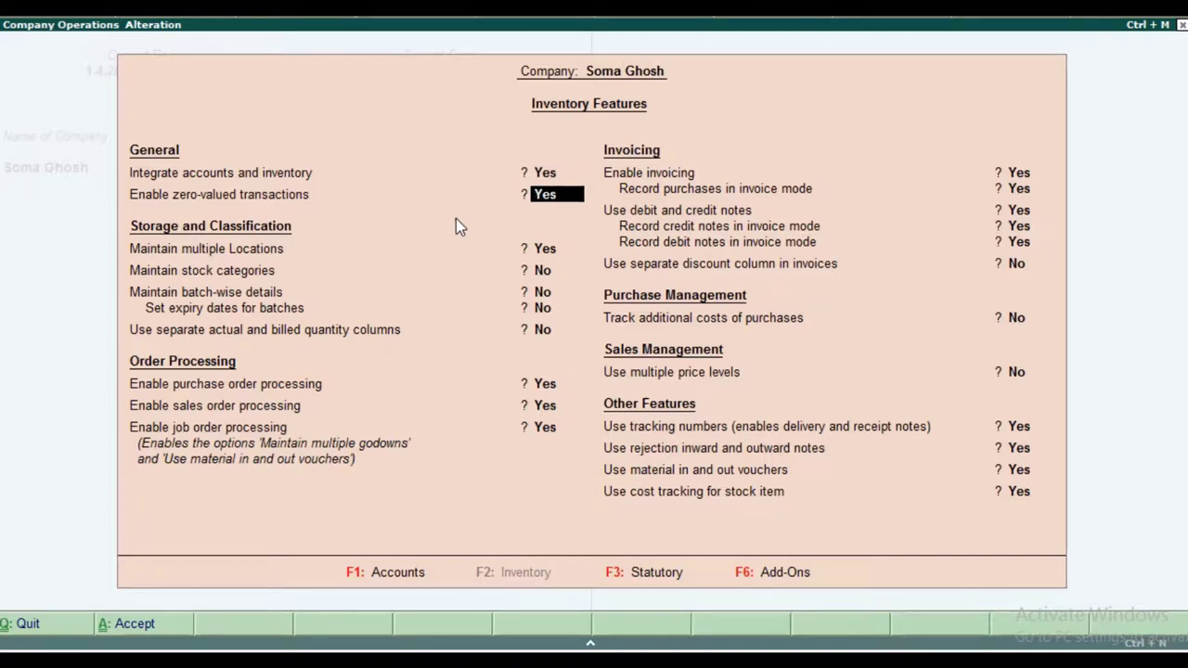
key("Return")
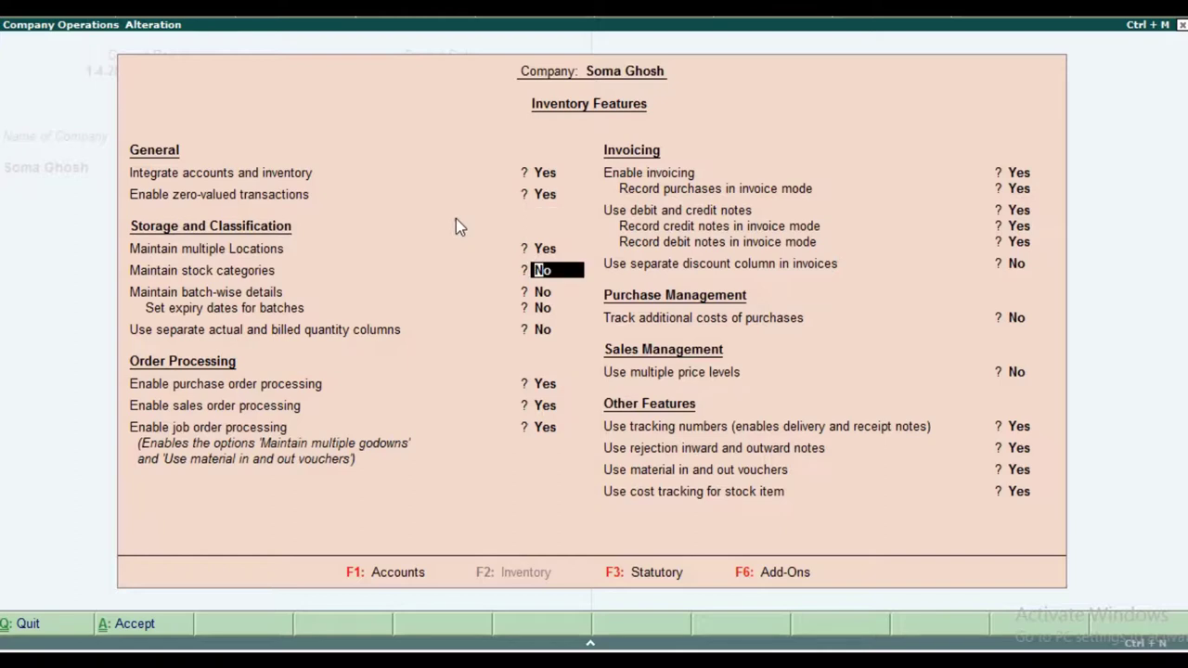
key("Return")
key("Return")
key("Return")
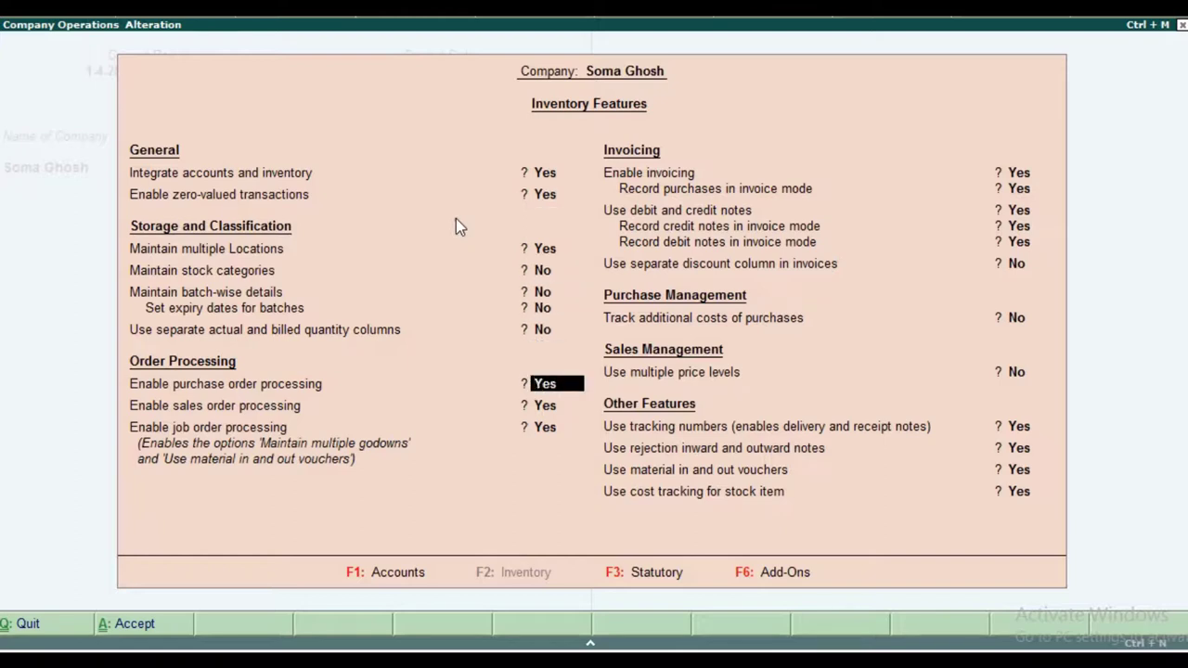
key("Return")
key("Return")
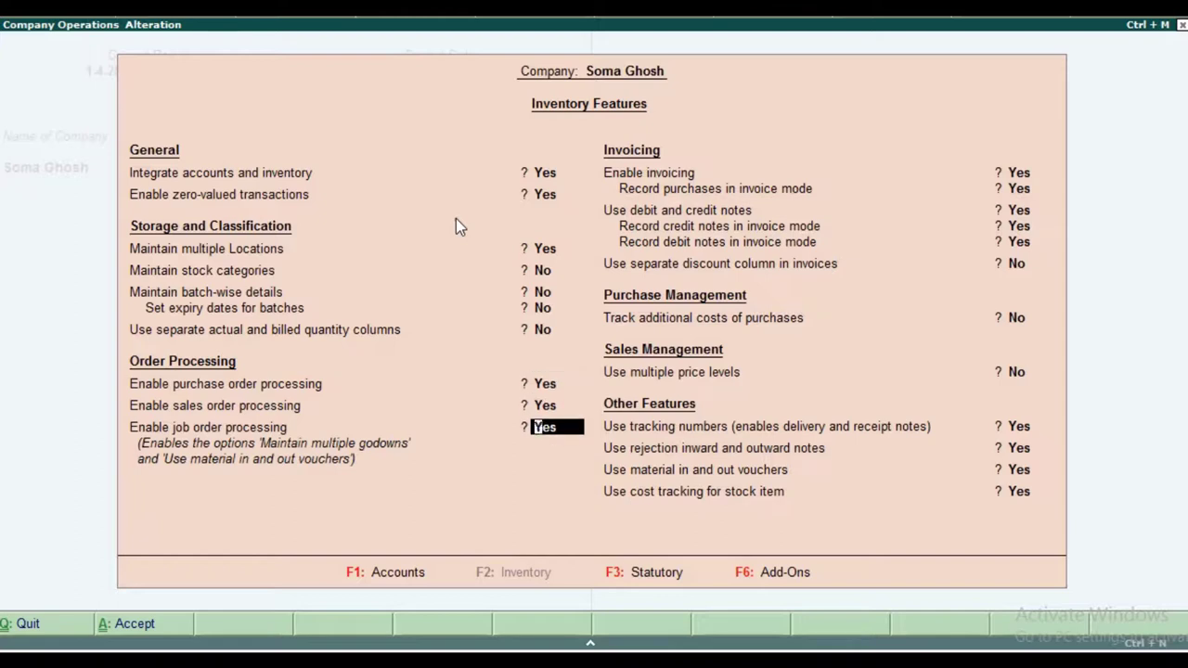
key("Return")
key("Return")
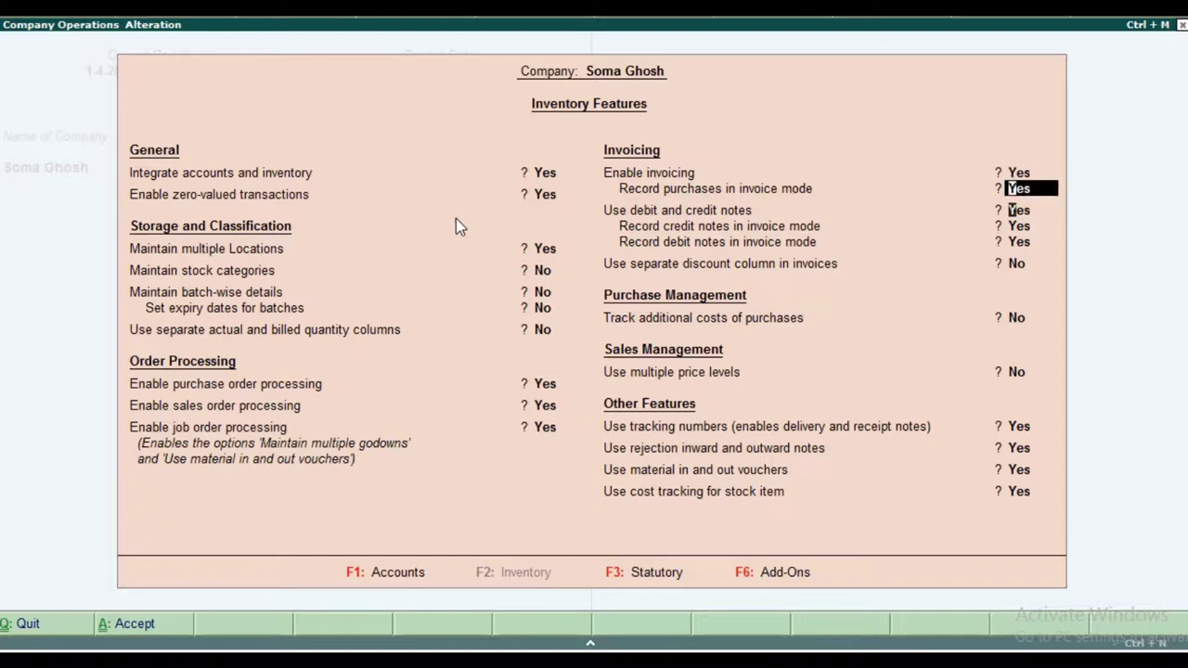
Step: Review the invoicing, purchase, sales and other inventory features, then leave the company features without saving
key("Return")
key("Return")
key("Return")
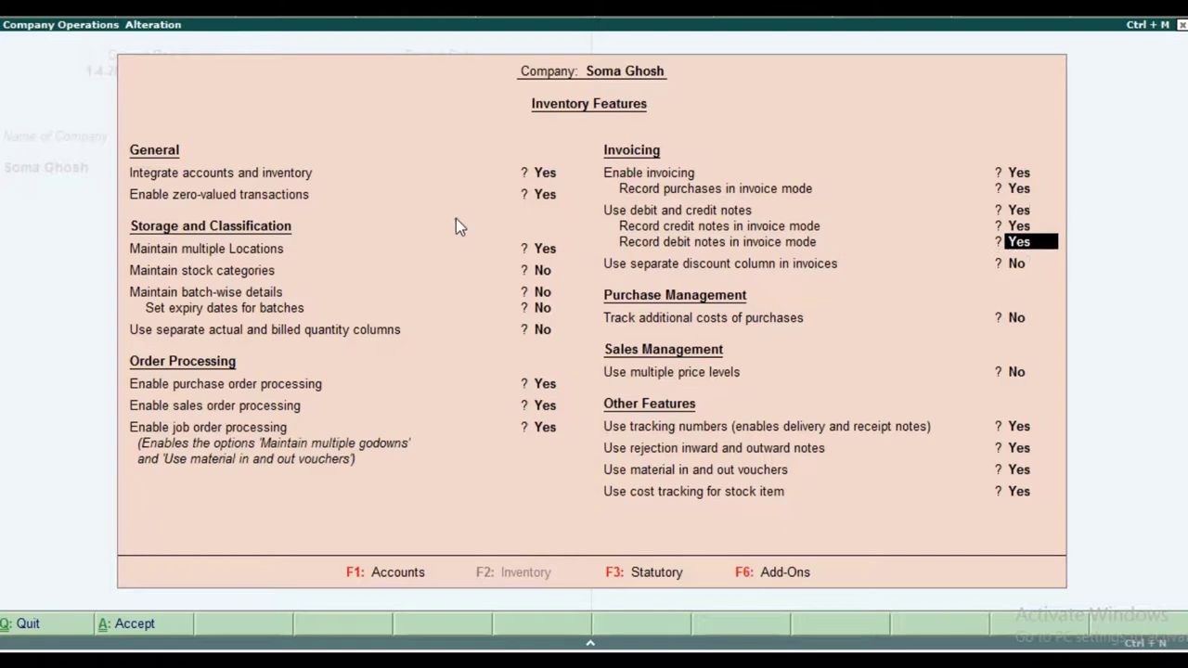
key("Return")
key("Return")
key("Return")
key("Return")
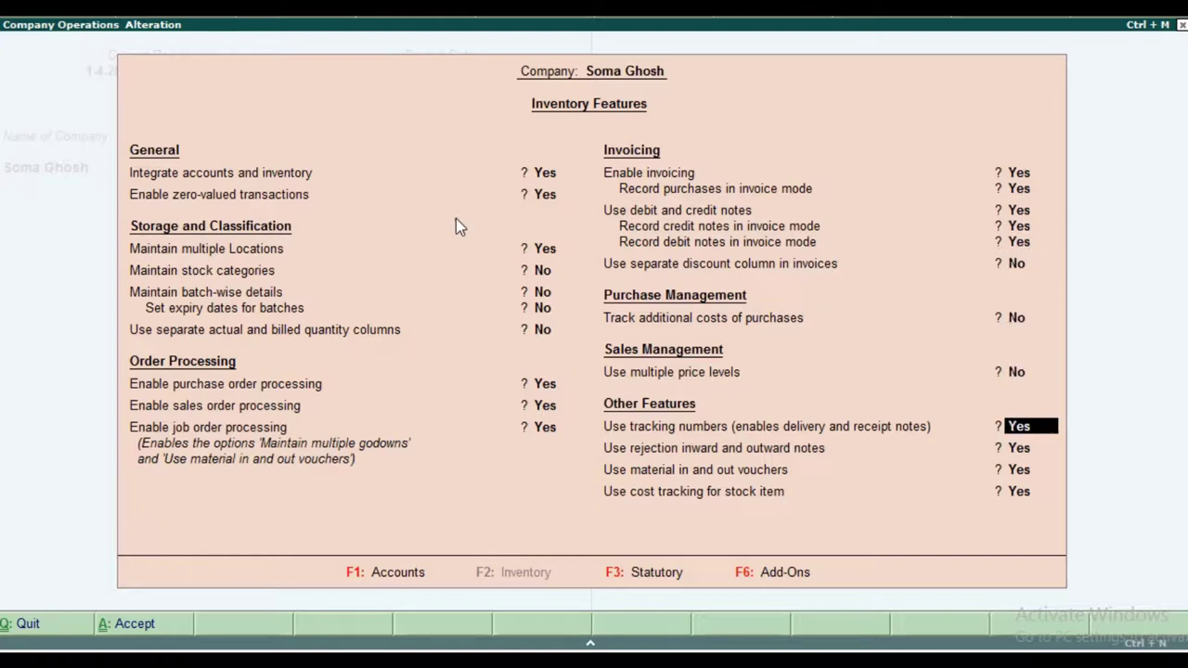
key("Return")
key("Return")
key("Return")
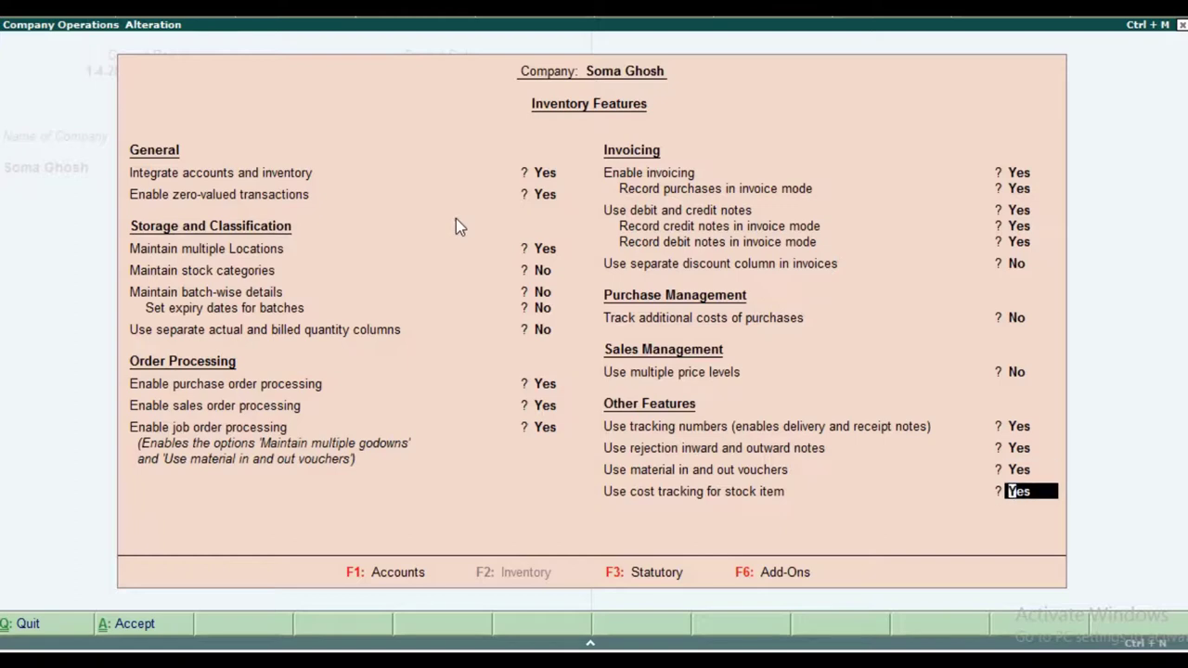
key("Return")
key("n")
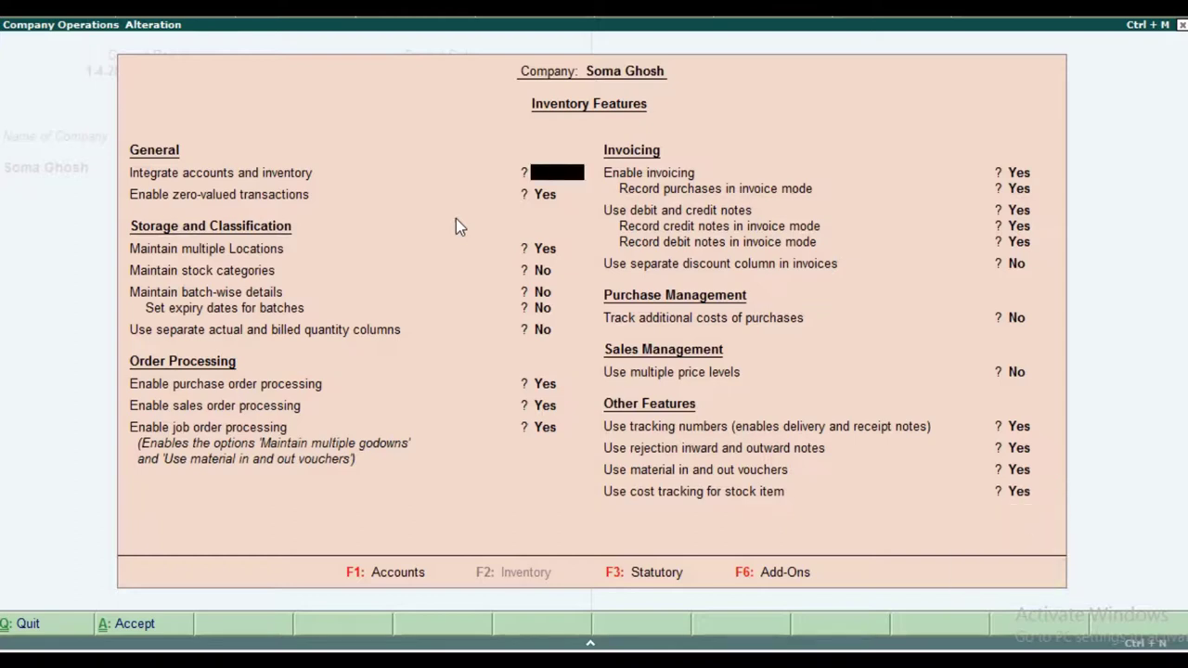
key("Escape")
key("y")
key("Escape")
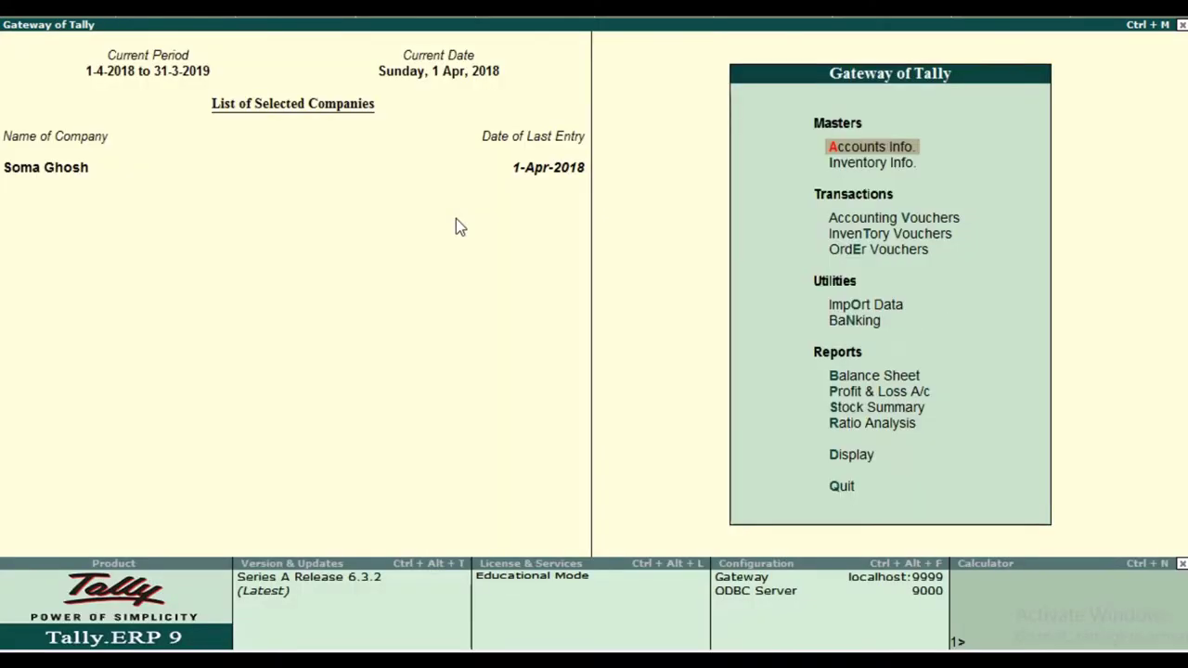
Step: Start a new sales order voucher from the accounting vouchers
key("Down")
key("Down")
key("Return")
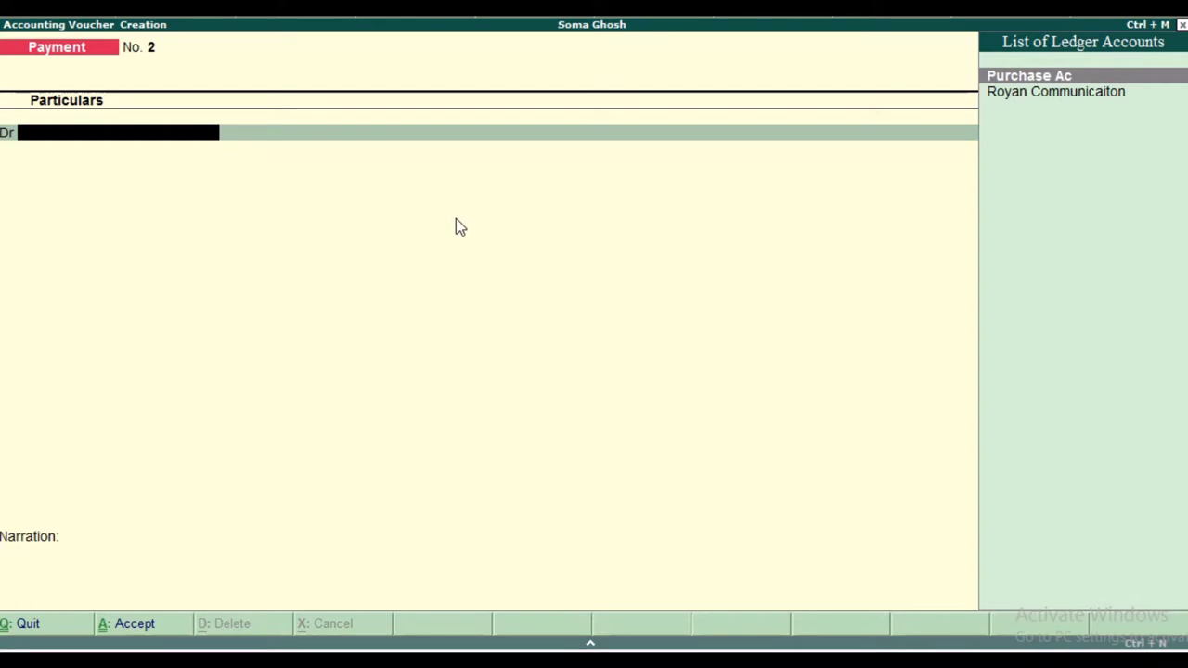
key("alt+F5")
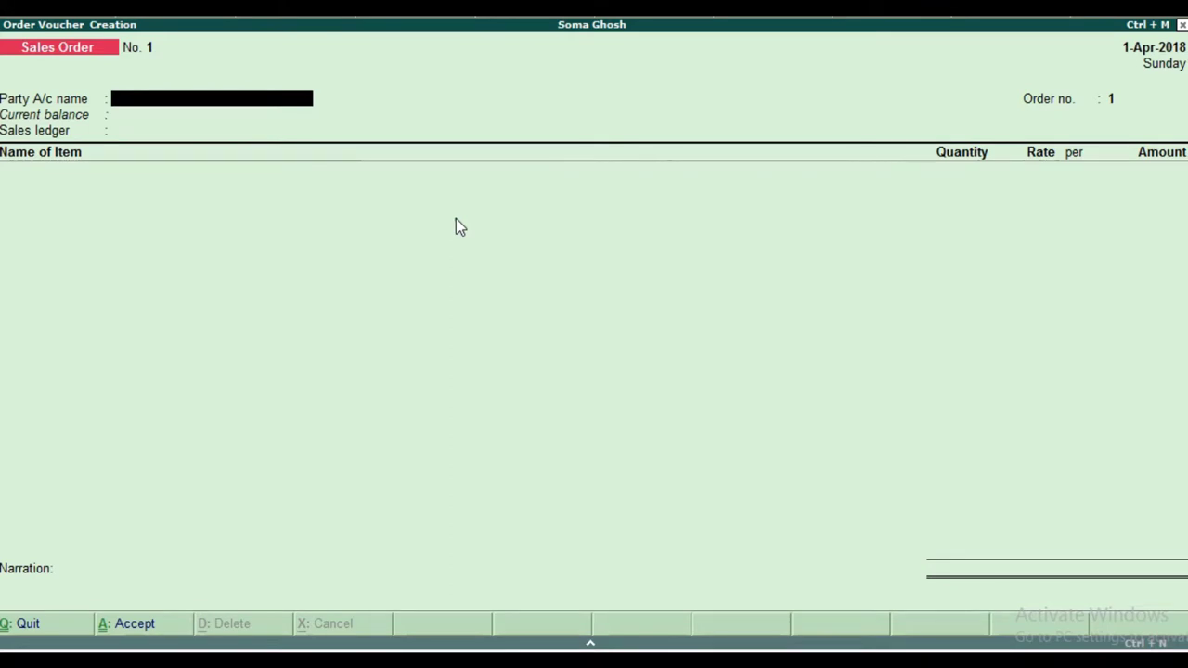
Step: Create a new party ledger from the sales order and name it Roya & Communication
type("K")
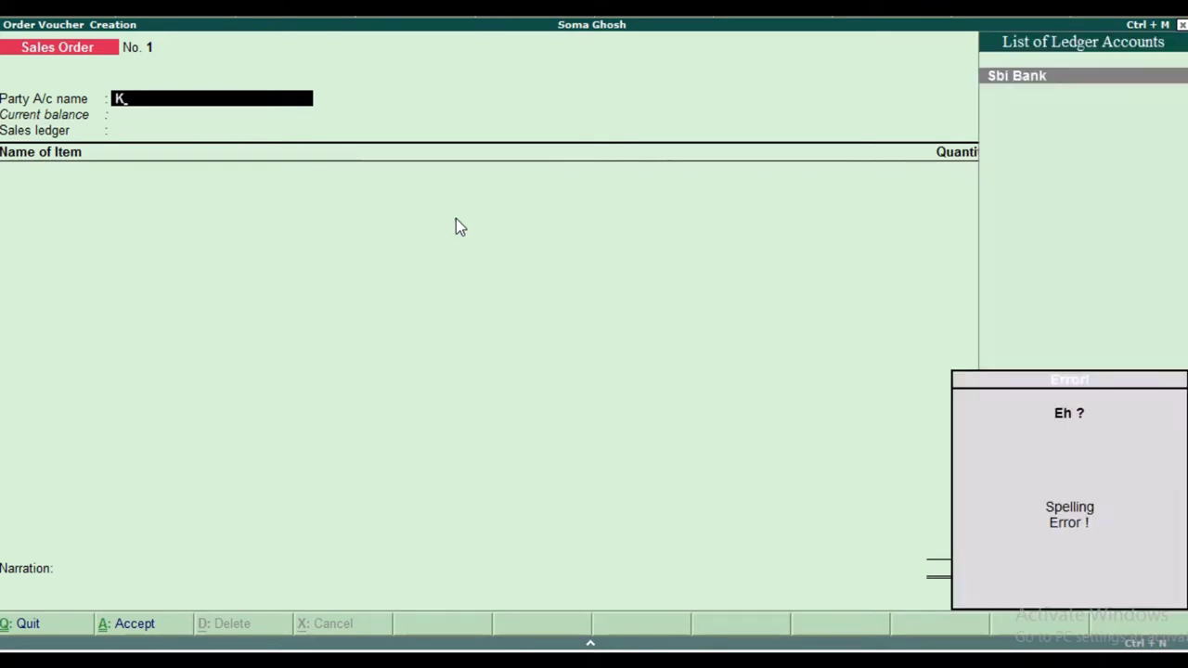
key("alt+c")
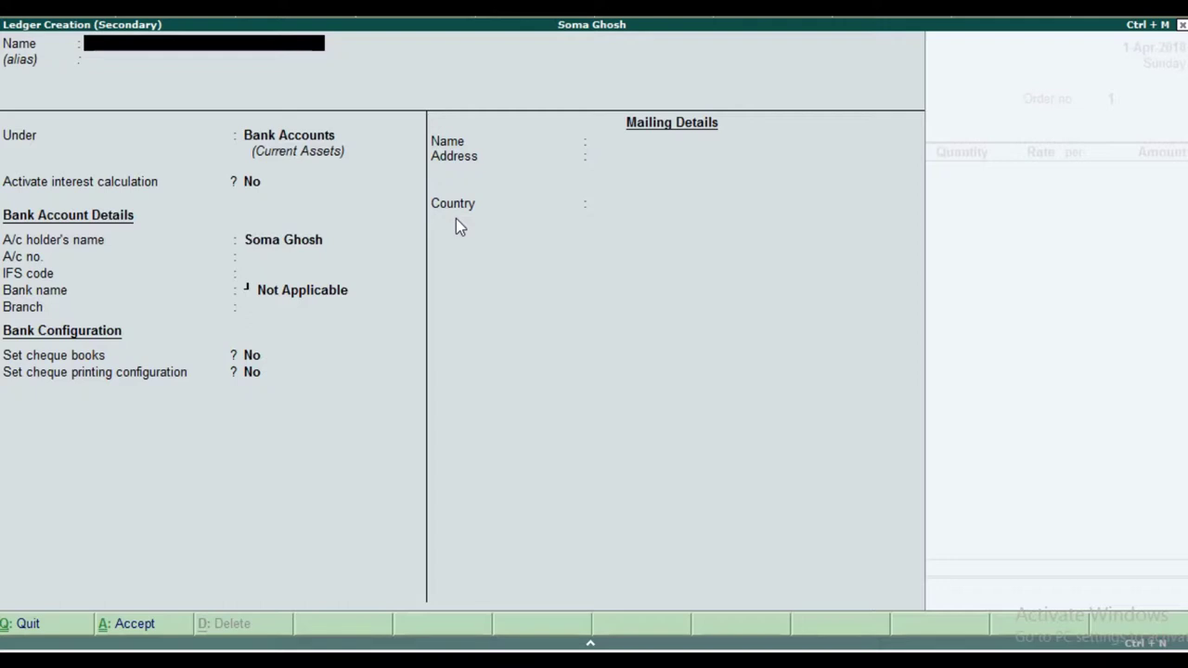
type("Roya")
type("& Commp")
key("BackSpace")
type("unic")
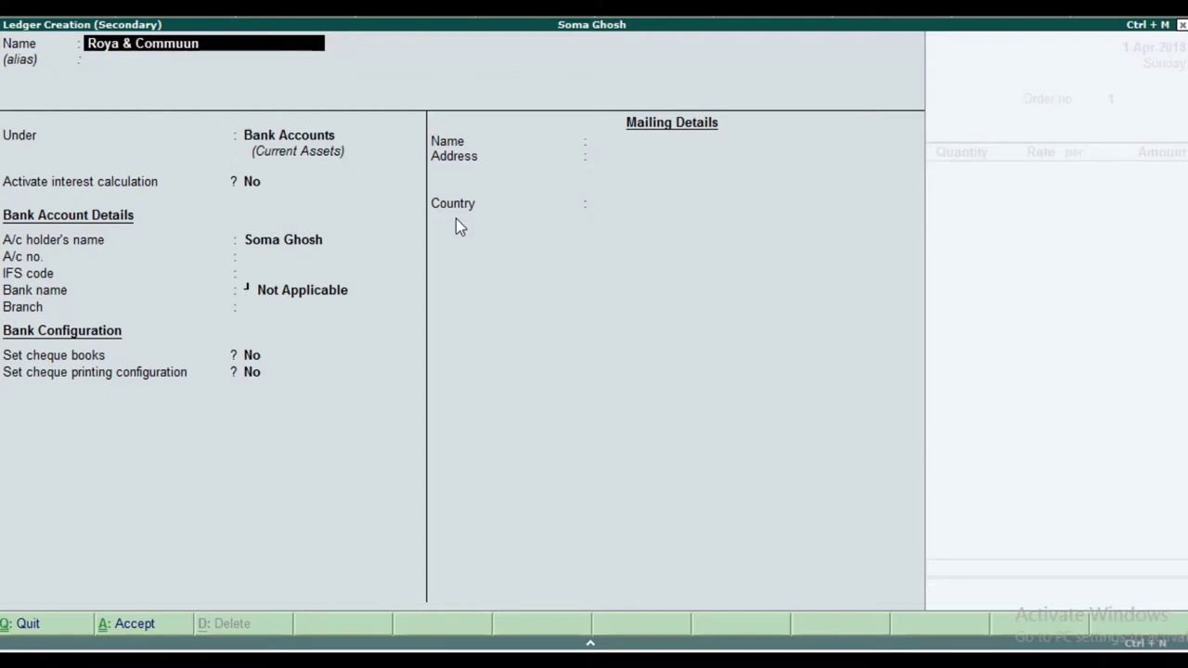
key("BackSpace")
key("BackSpace")
key("BackSpace")
type("nu")
key("BackSpace")
key("BackSpace")
type("nication")
key("Return")
Step: Place the party ledger under Sundry Debtors and save it with the default details
type("S")
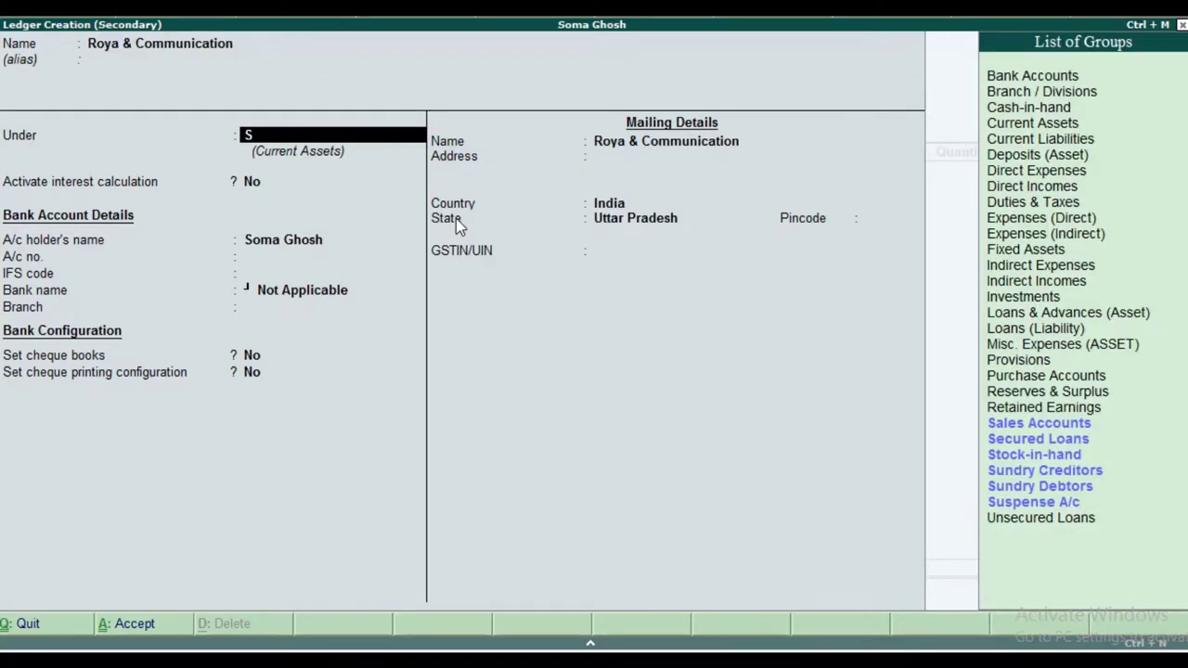
key("Down")
key("Down")
key("Down")
key("Down")
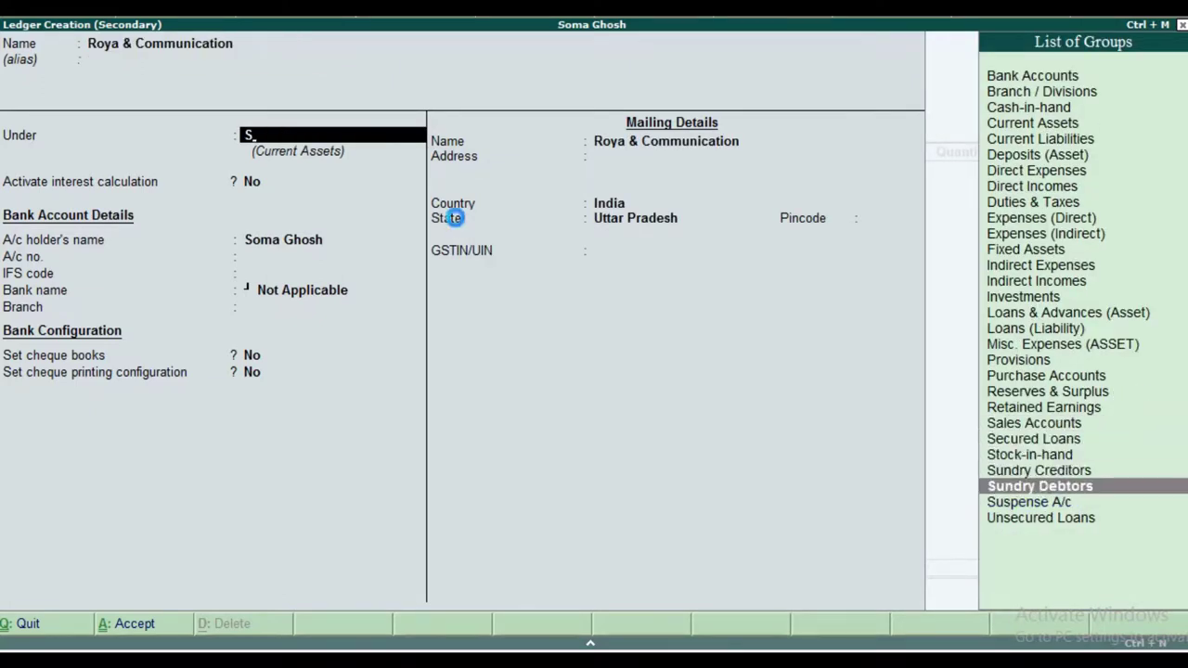
key("Return")
left_click(454, 218)
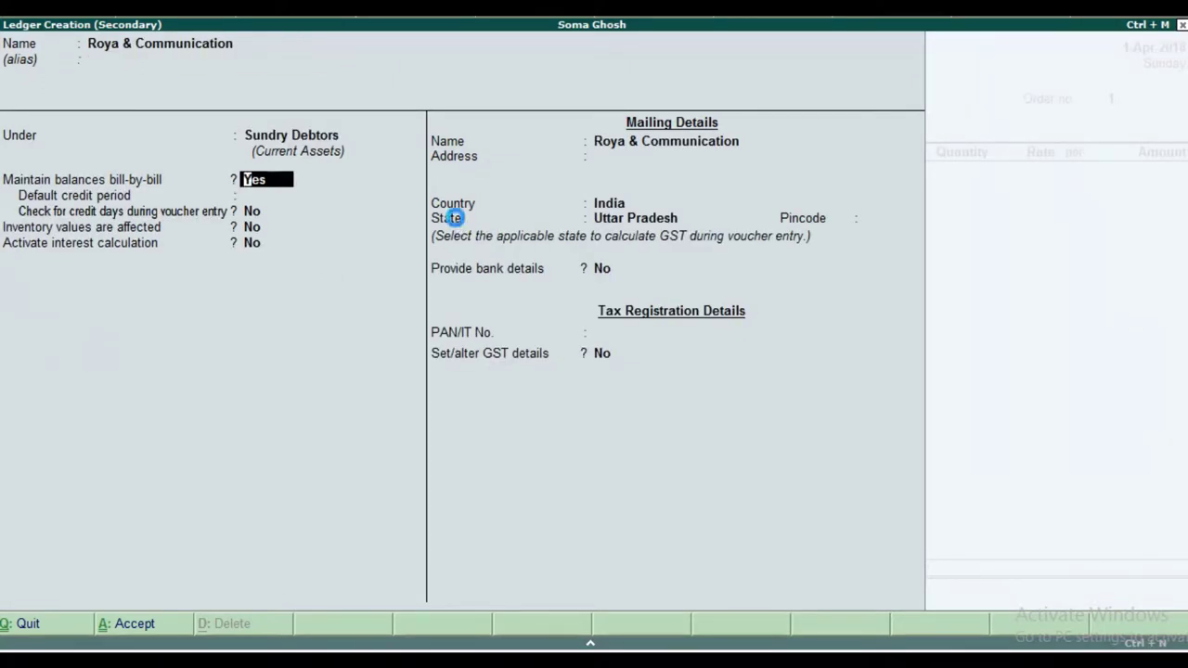
key("ctrl+a")
left_click(454, 217)
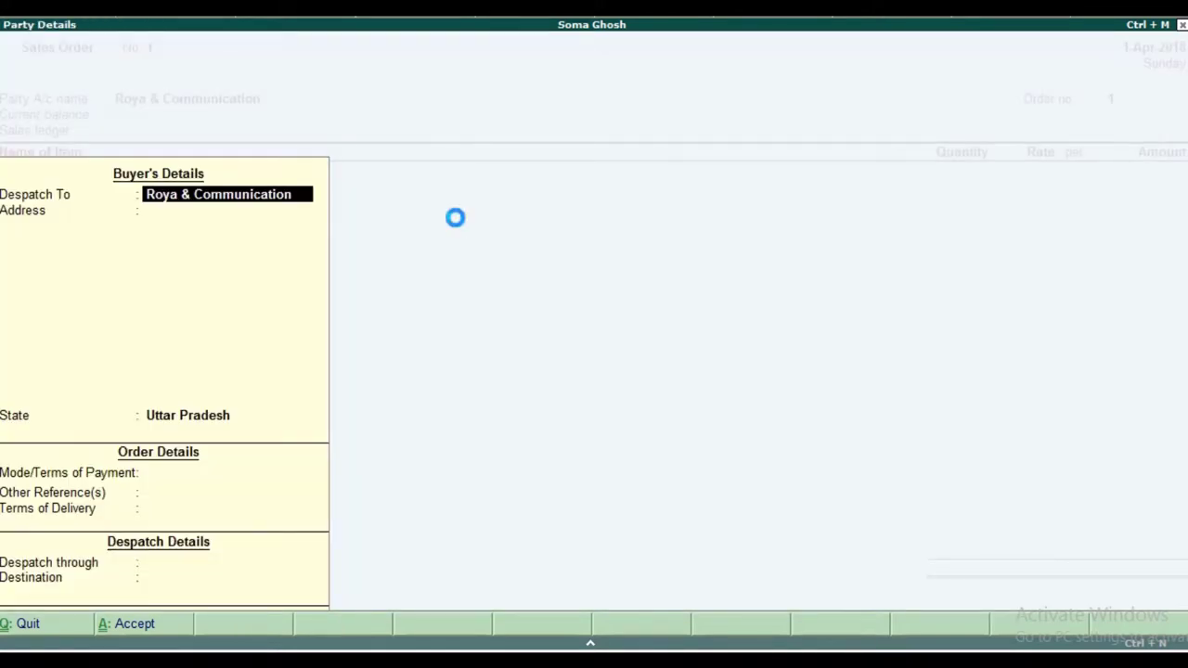
Step: Accept the default party details and enter the order number for the sales order
key("ctrl+a")
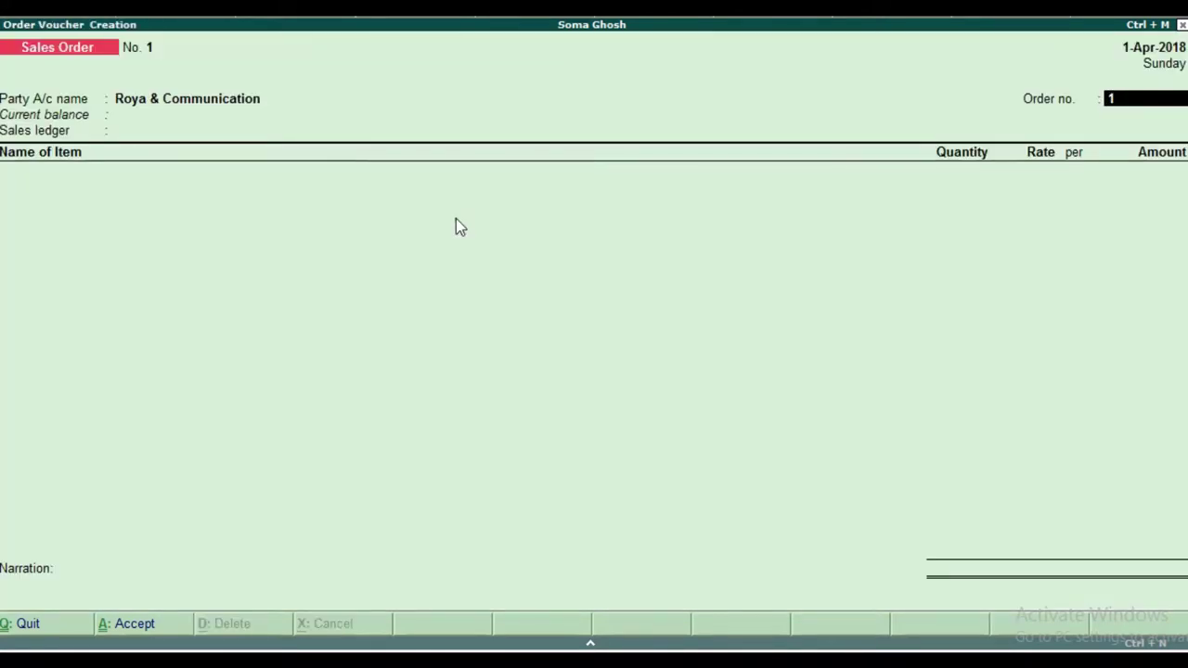
type("O-0012")
key("Return")
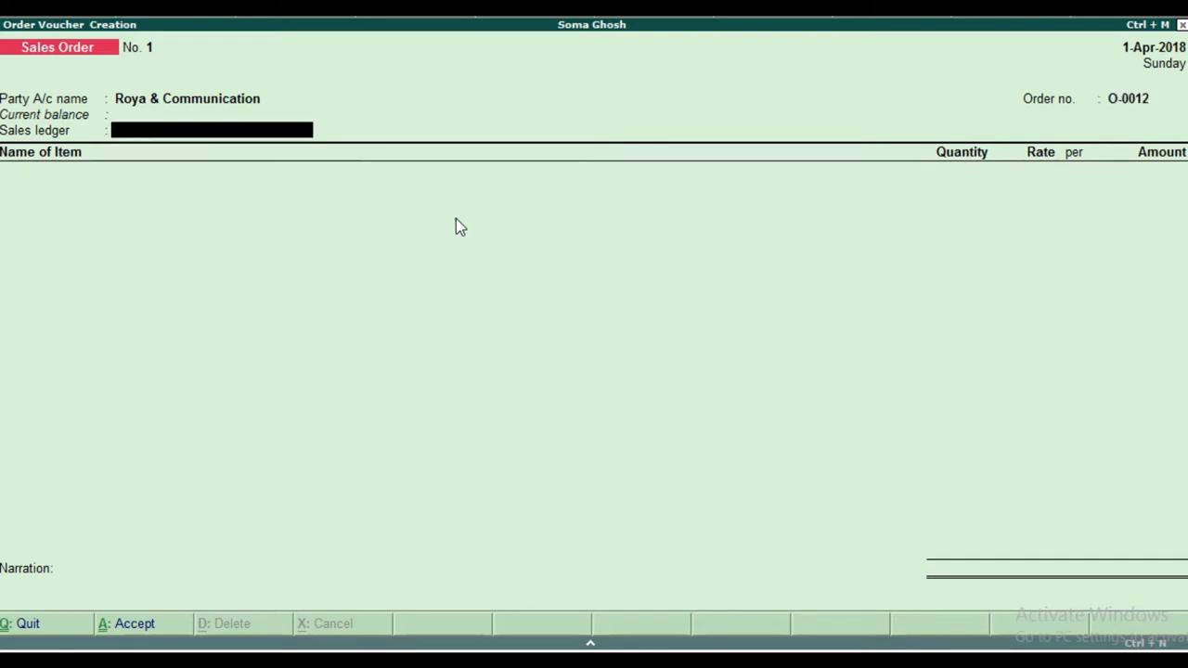
Step: Create a new ledger for the order's sales ledger field and name it Sales A/c
key("alt+c")
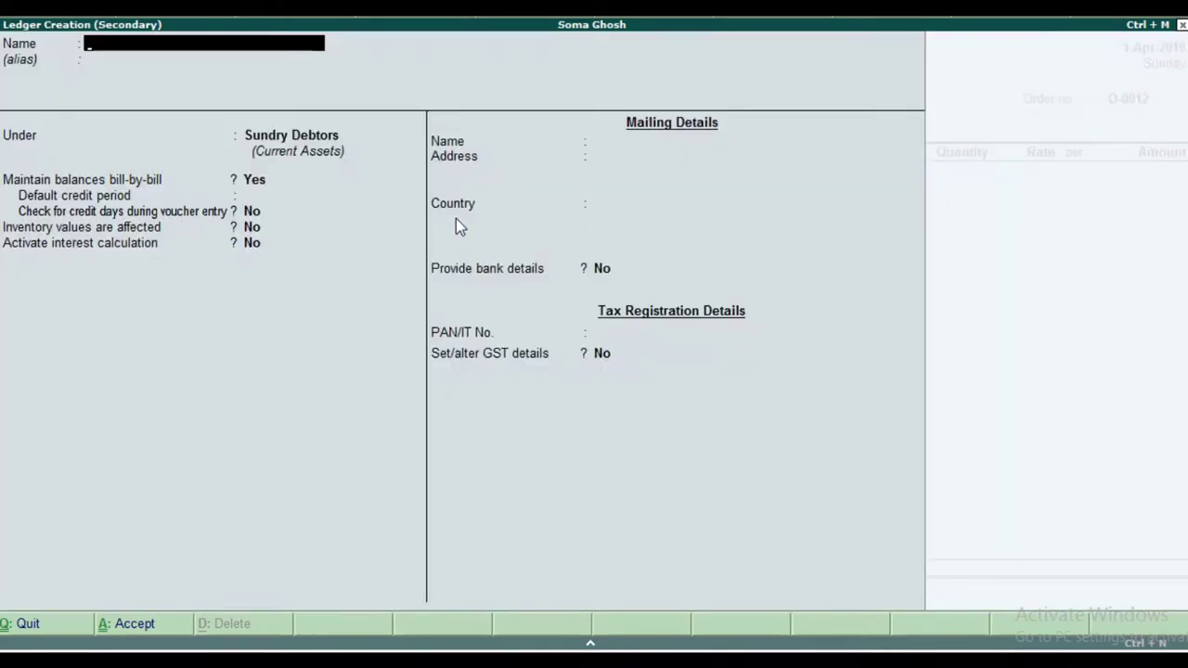
type("Sales ac")
key("BackSpace")
type("c")
key("BackSpace")
key("BackSpace")
type("Ac")
key("BackSpace")
key("BackSpace")
type("a/")
key("BackSpace")
key("BackSpace")
type("A/c")
key("Return")
key("Return")
Step: Place the Sales A/c ledger under Sales Accounts and save it with the default settings
type("S")
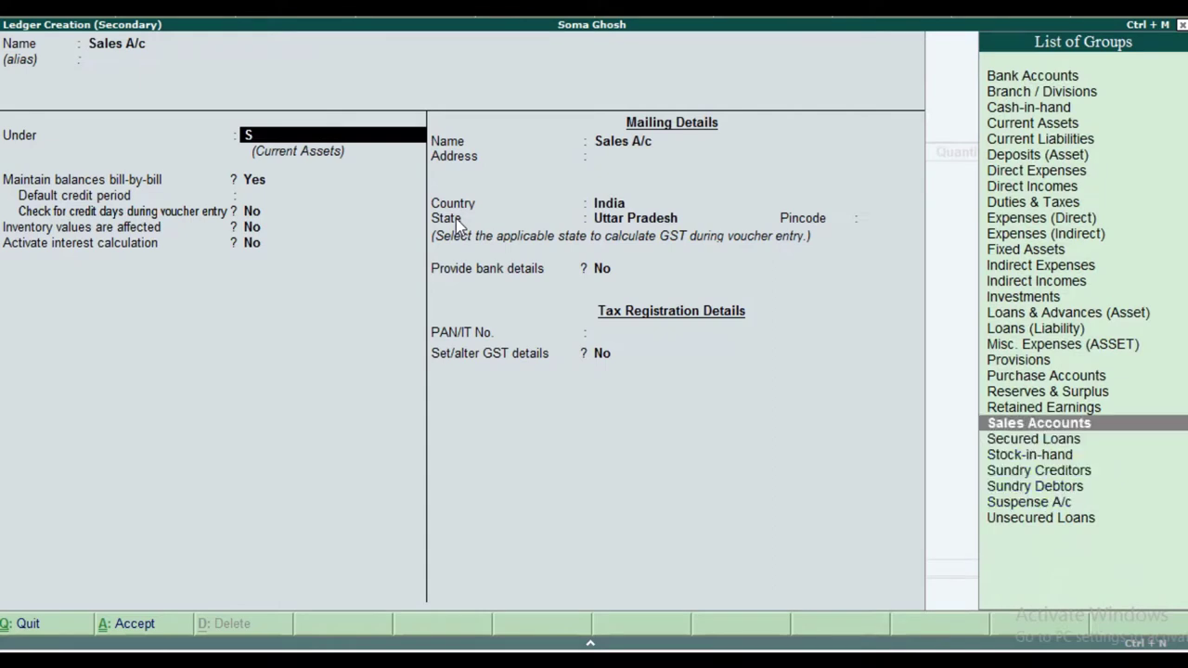
key("Return")
key("Return")
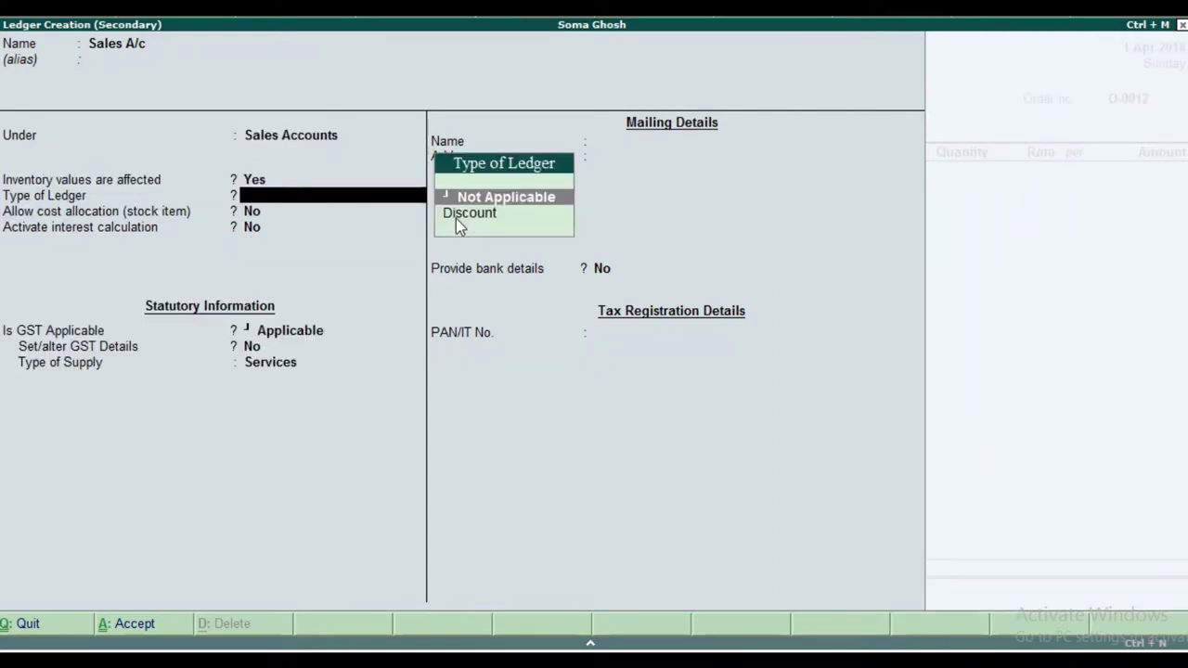
key("ctrl+a")
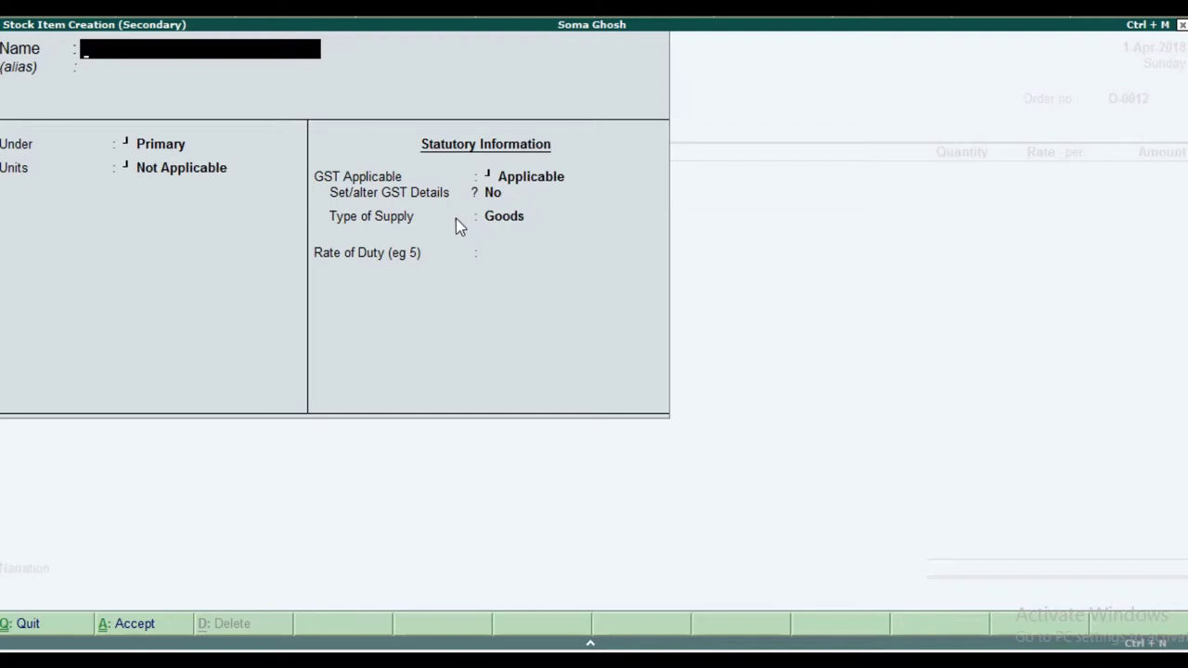
Step: Name the new stock item Hp Laptop and start creating a new stock group for it
type("Hp Laptop")
key("Return")
key("Return")
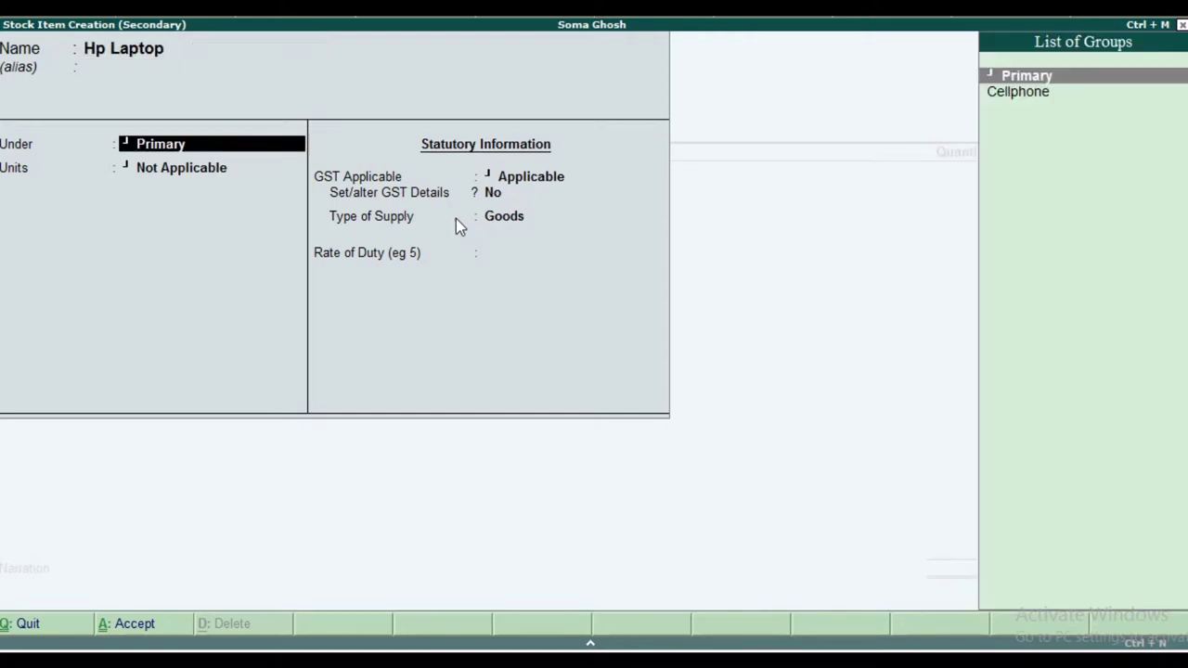
key("alt+c")
type("Co")
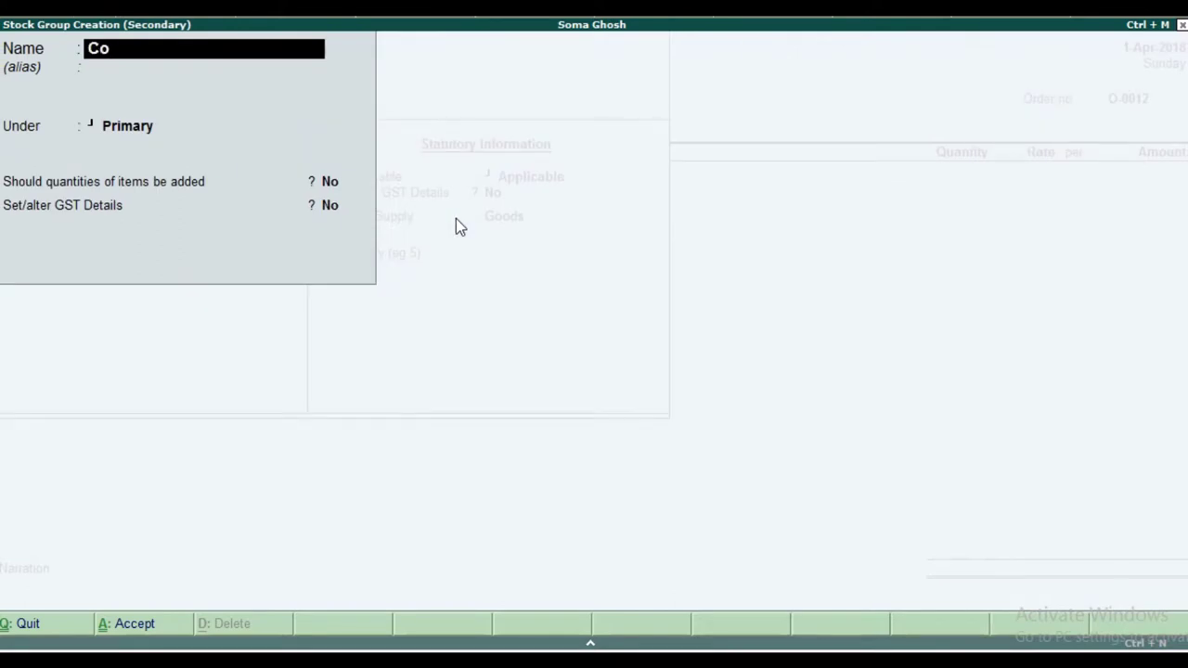
type("mputer")
key("BackSpace")
key("BackSpace")
key("BackSpace")
key("BackSpace")
key("BackSpace")
key("BackSpace")
key("BackSpace")
key("BackSpace")
Step: Name the stock group Electronic Acce., keep it under Primary with default options, and save it as the item's group
type("Electronic Acce")
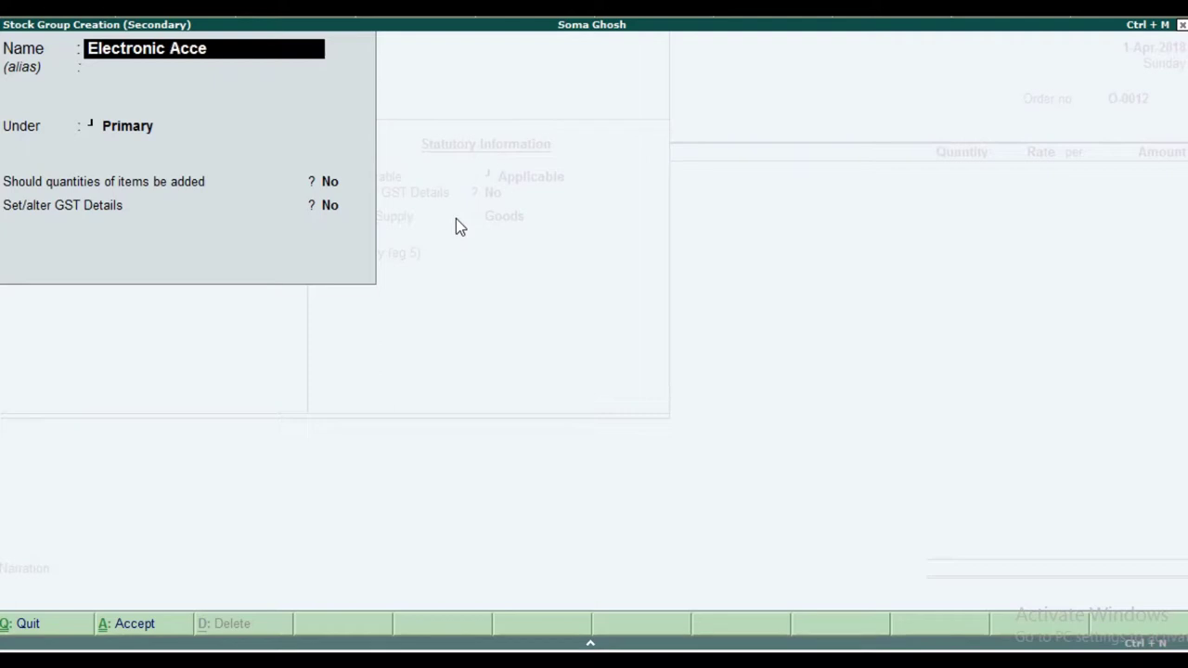
type(".")
key("Return")
key("Return")
key("Return")
key("Return")
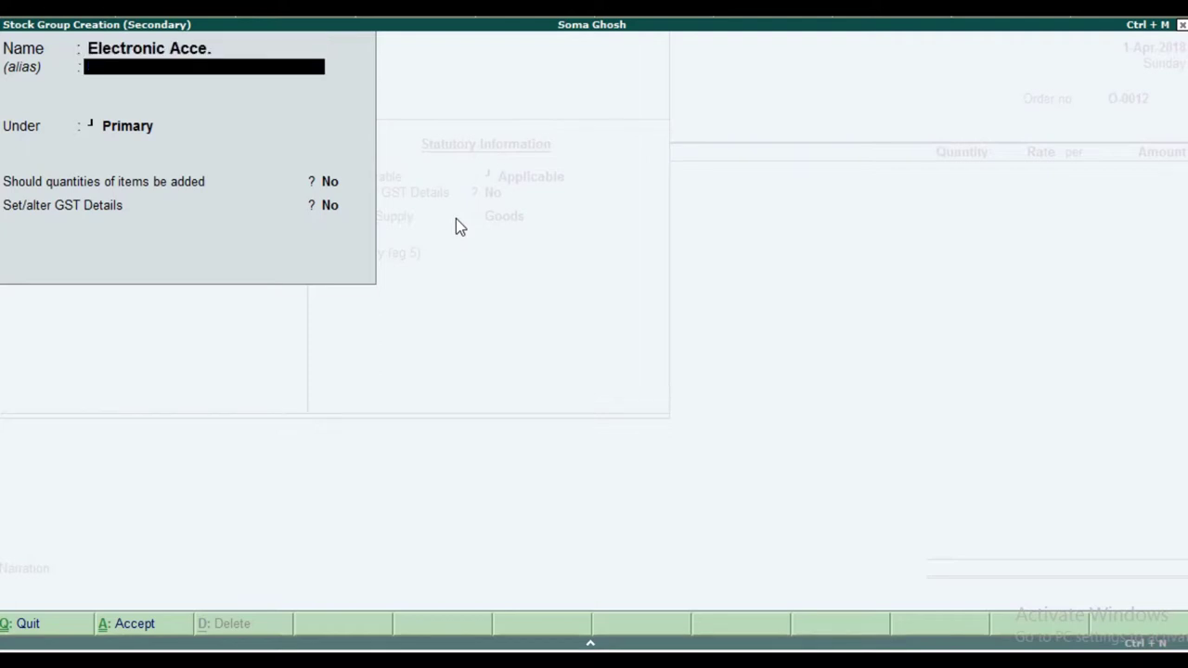
key("Return")
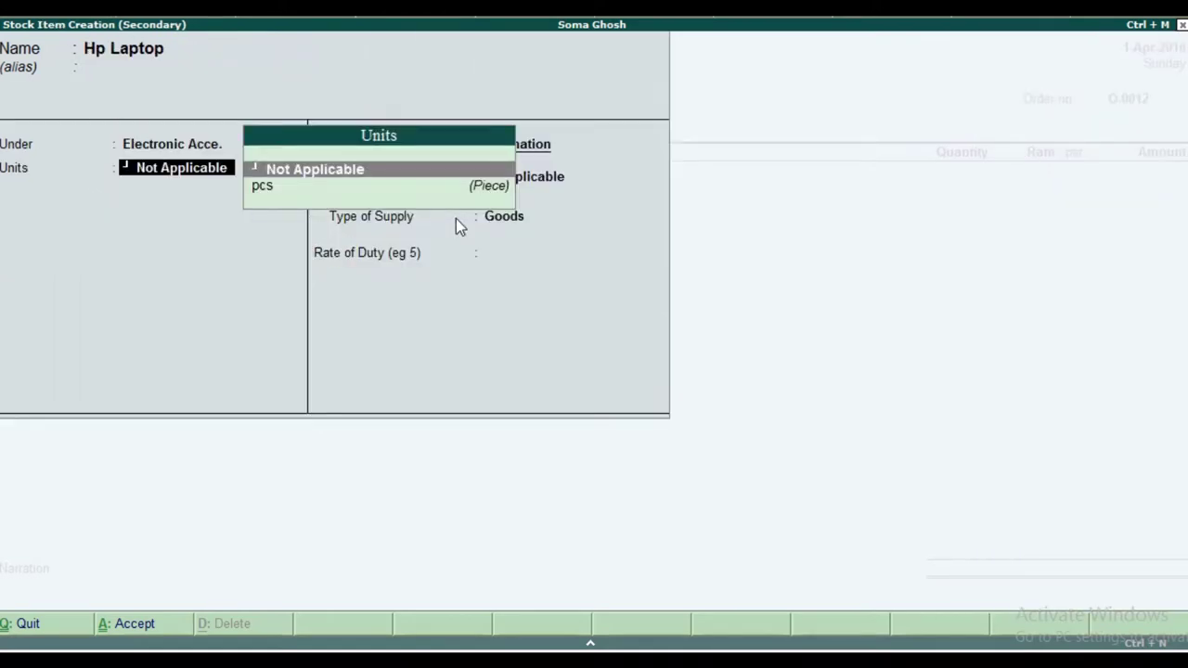
Step: Set the Hp Laptop item's unit to pcs, leave standard rates off, and enable cost tracking
key("Down")
key("Return")
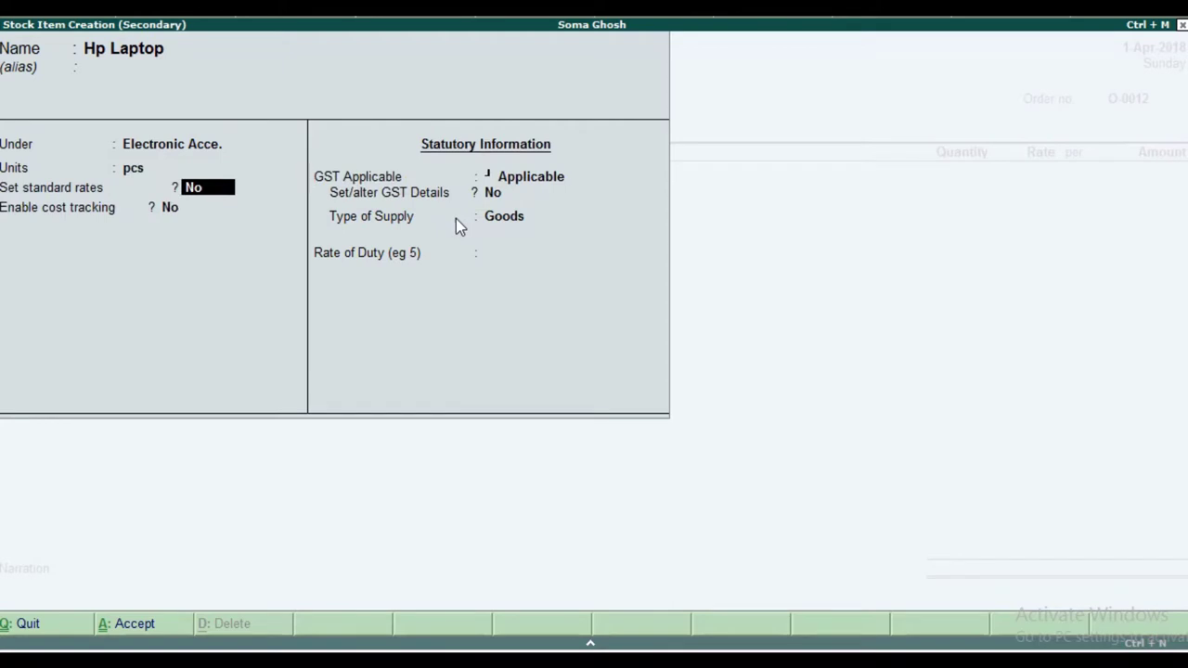
key("Return")
key("Return")
key("BackSpace")
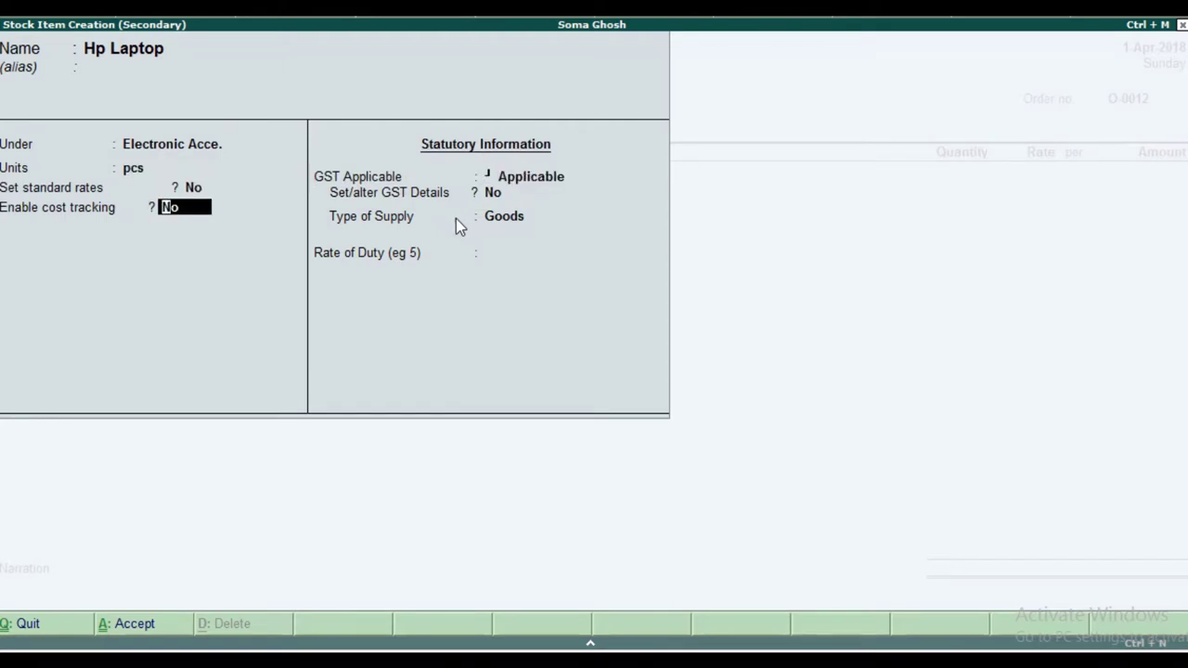
key("y")
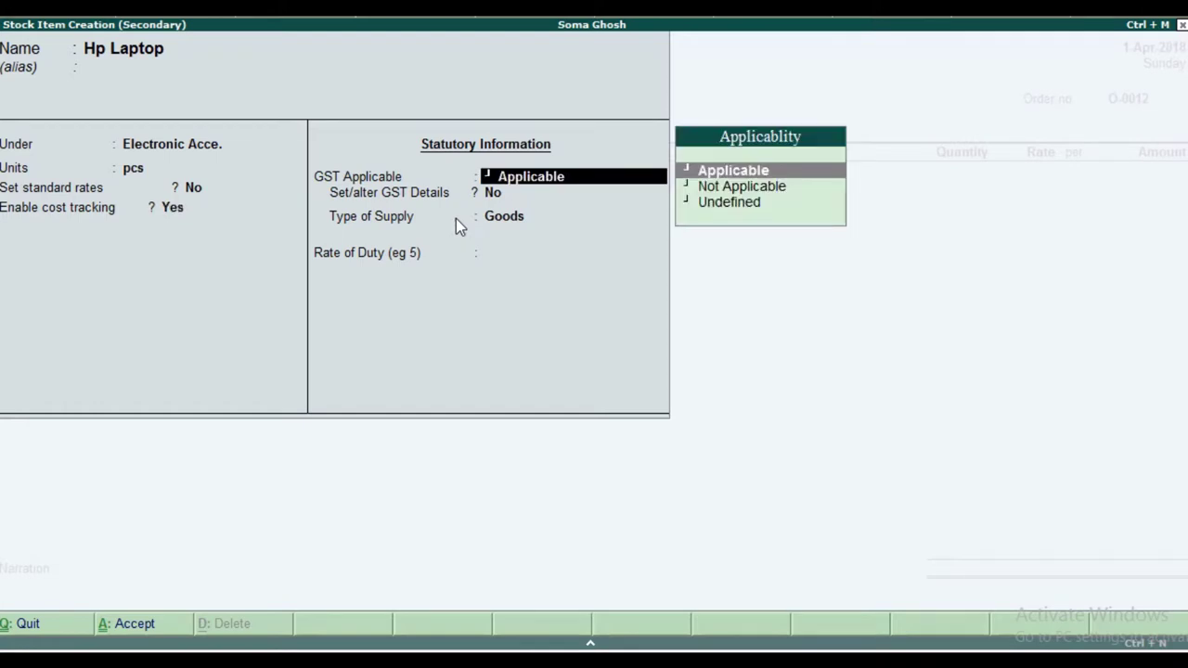
Step: Save the Hp Laptop item with GST applicable and set its order allocation due in 10 Days
key("Return")
key("ctrl+a")
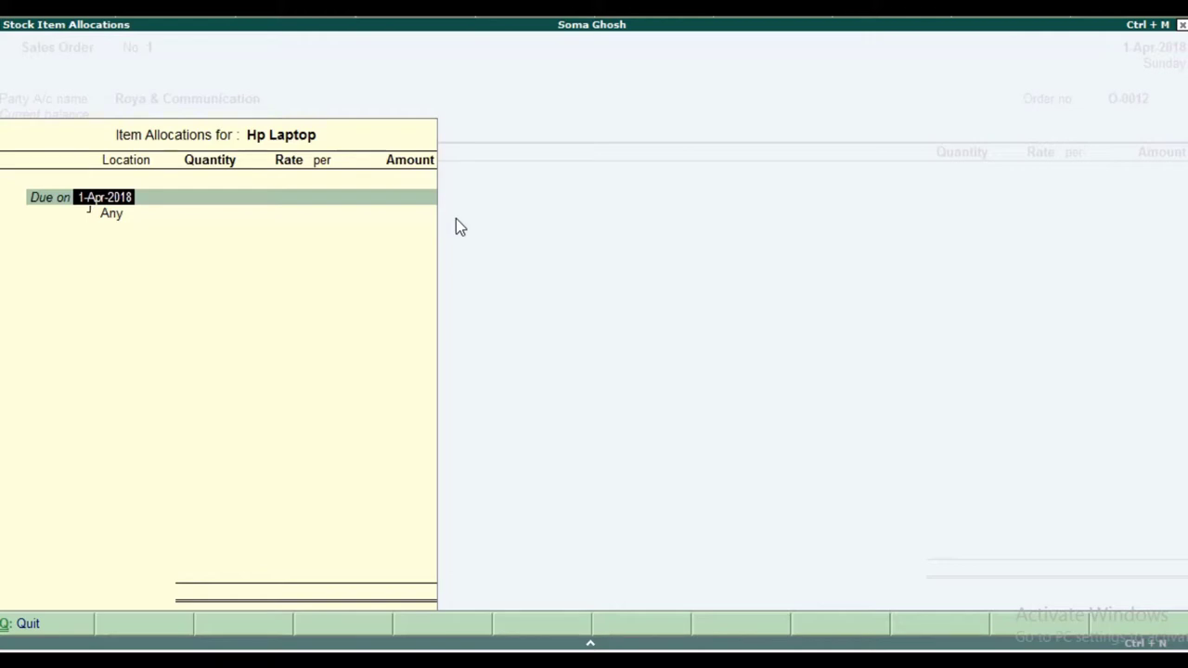
type("10")
key("Return")
key("Return")
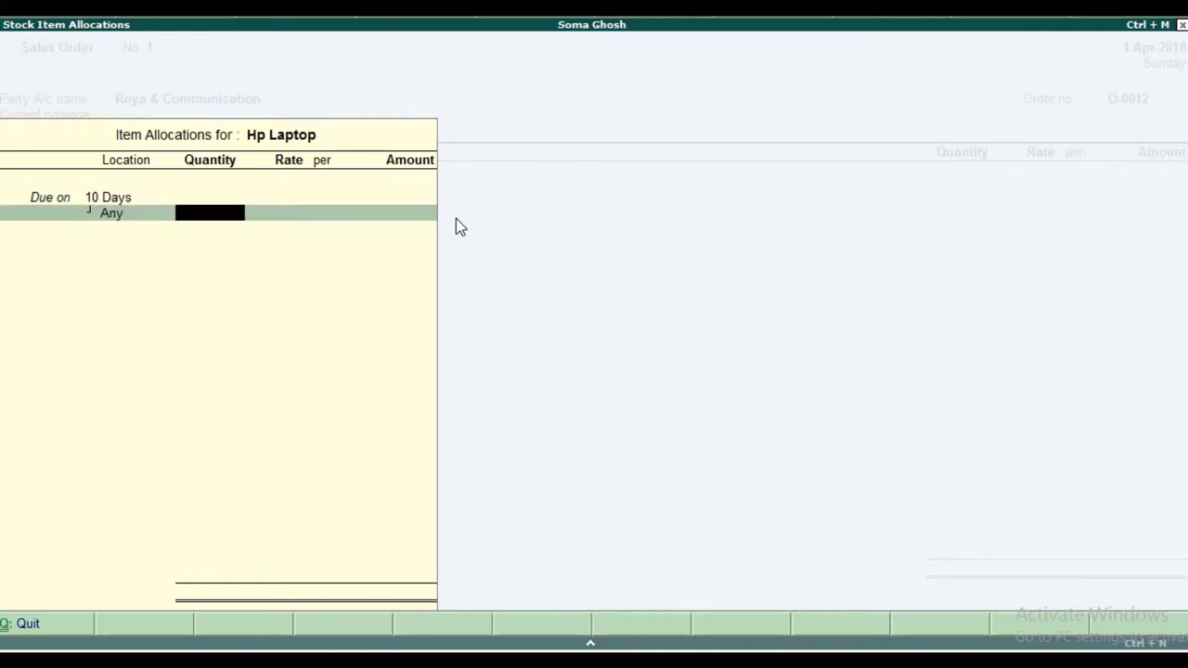
Step: Create a location named Vns under Primary with both third-party stock options off, and use it for the Hp Laptop allocation
key("BackSpace")
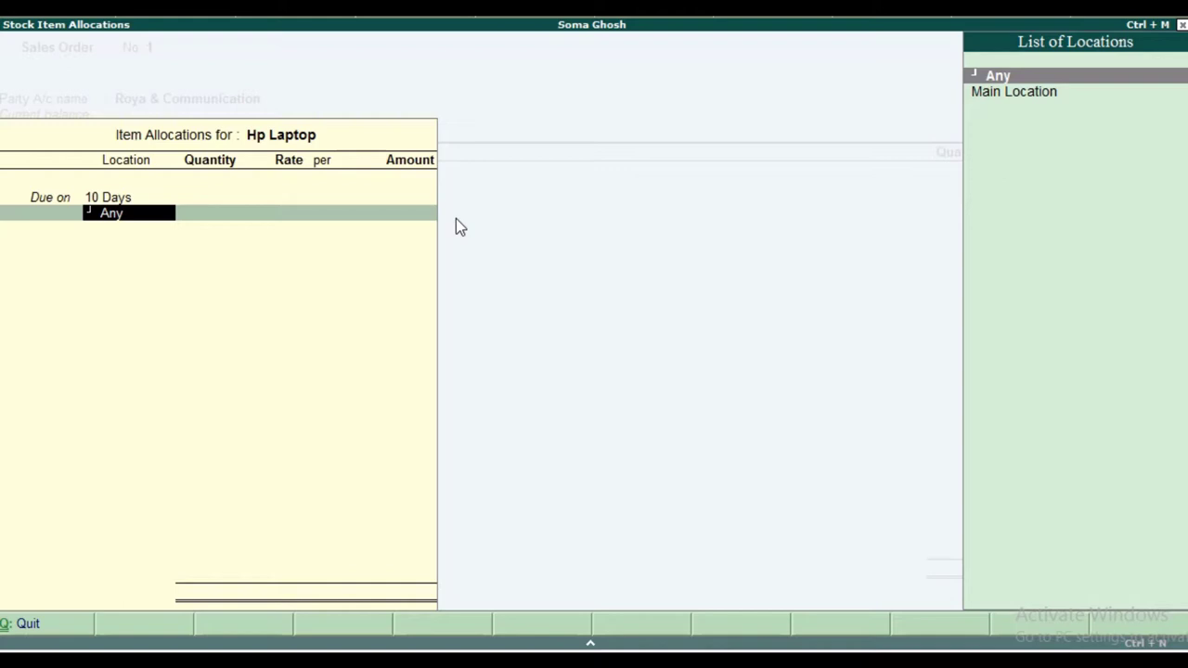
key("Return")
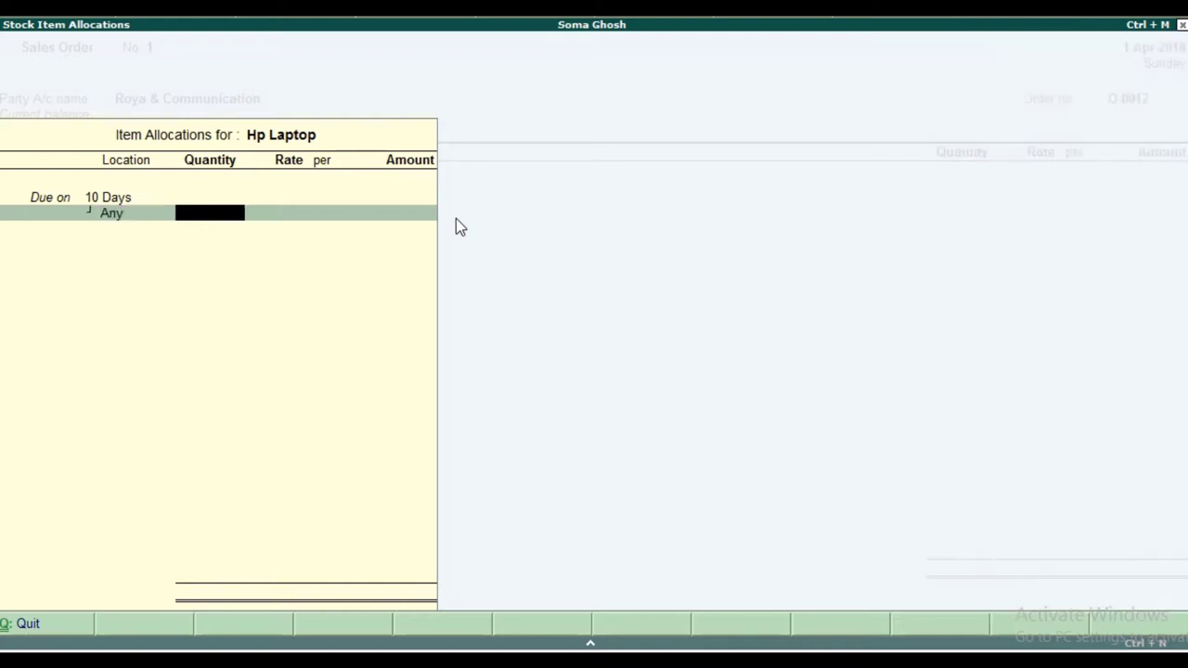
key("BackSpace")
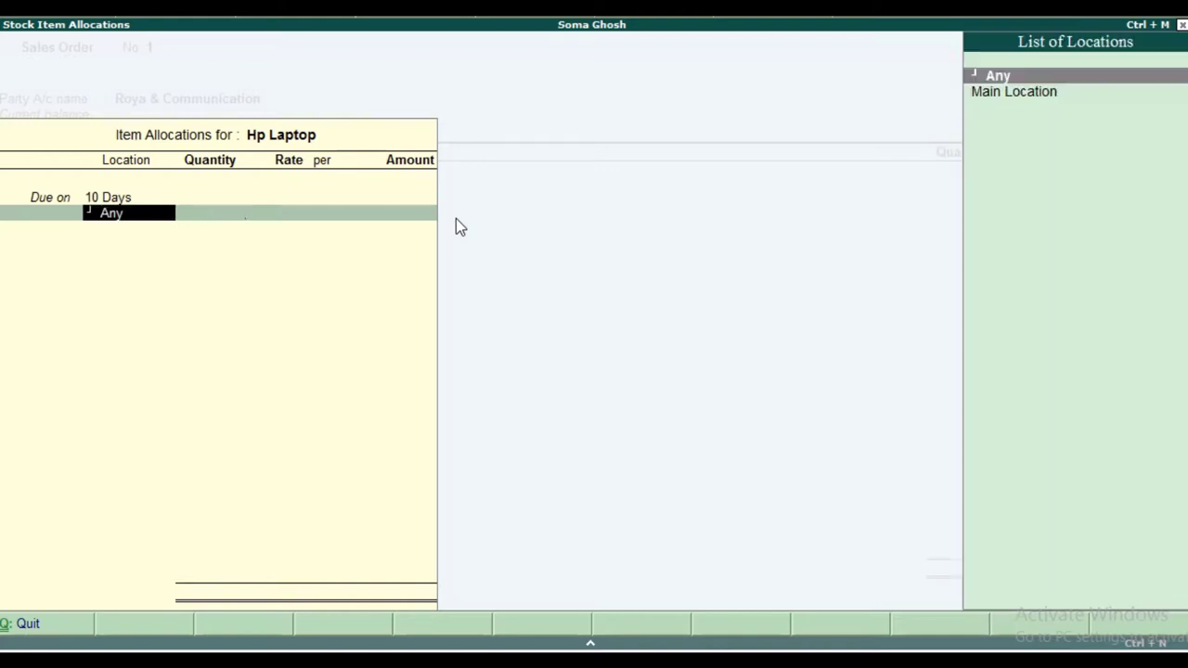
key("alt+c")
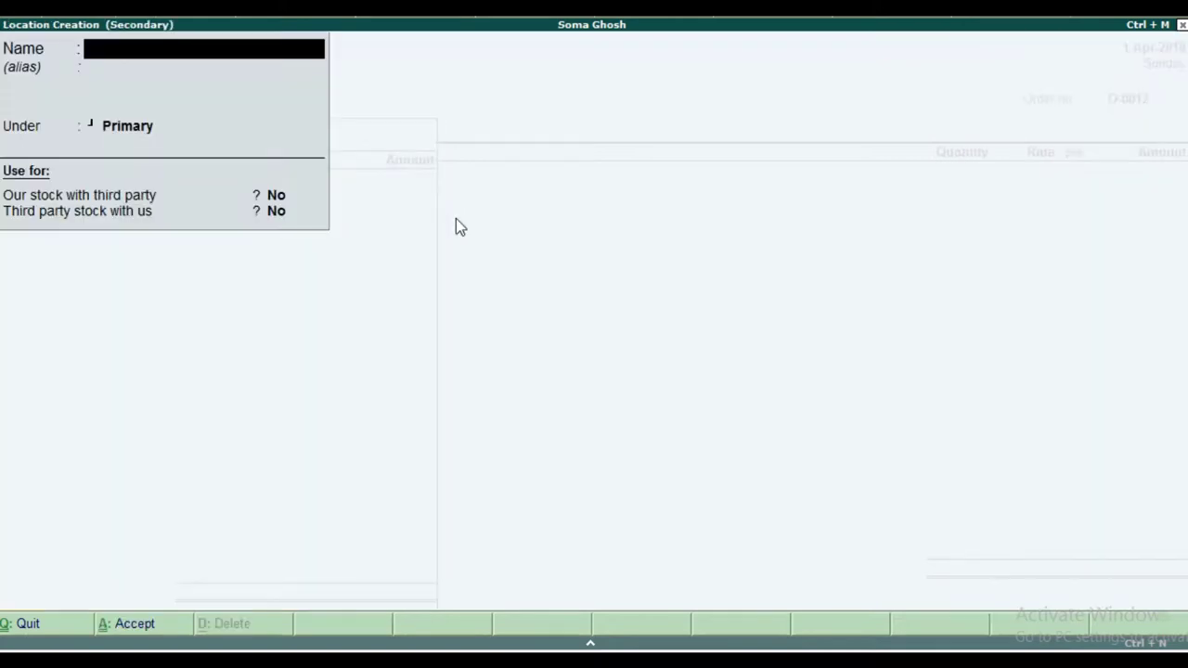
type("VnS")
key("BackSpace")
key("BackSpace")
type("ns")
key("Return")
key("Return")
key("Return")
key("Return")
key("Return")
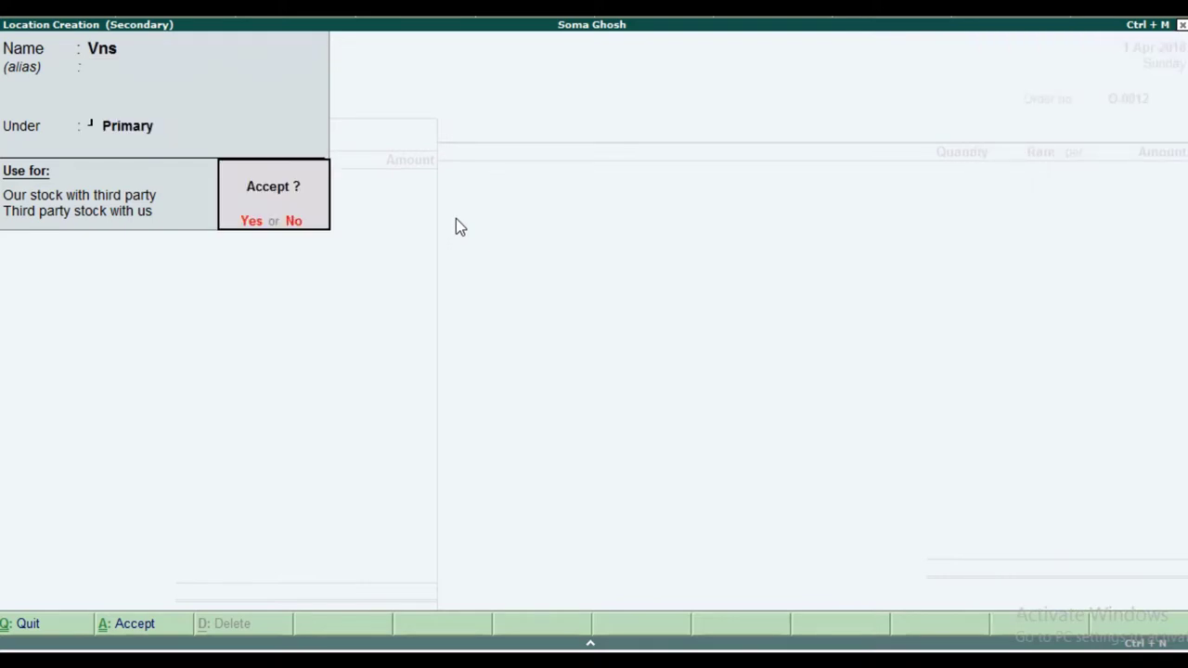
key("Return")
key("Return")
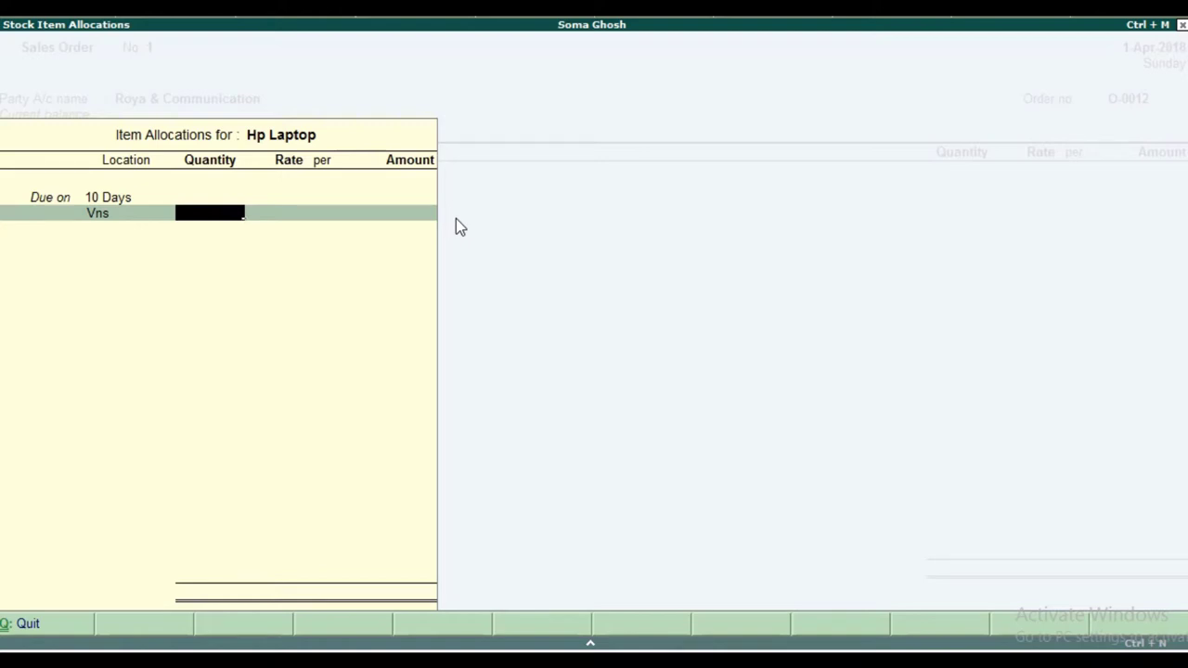
Step: Enter a quantity of 50 pcs for the Hp Laptop allocation, leaving the rate and amount blank
type("50")
key("Return")
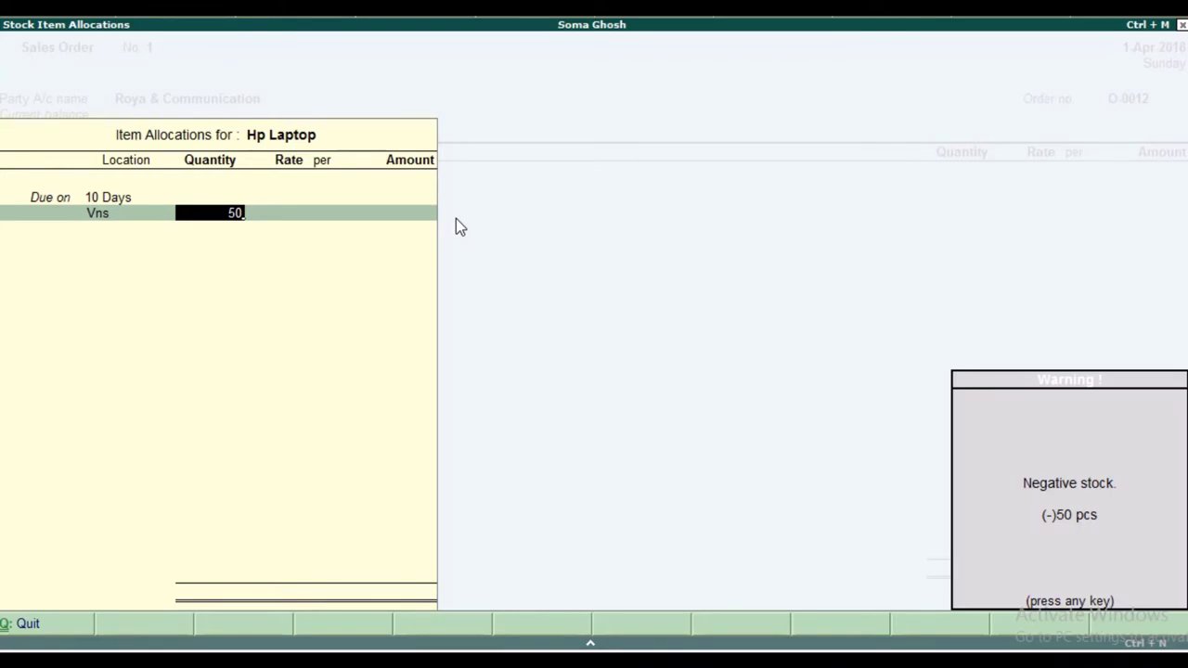
key("Return")
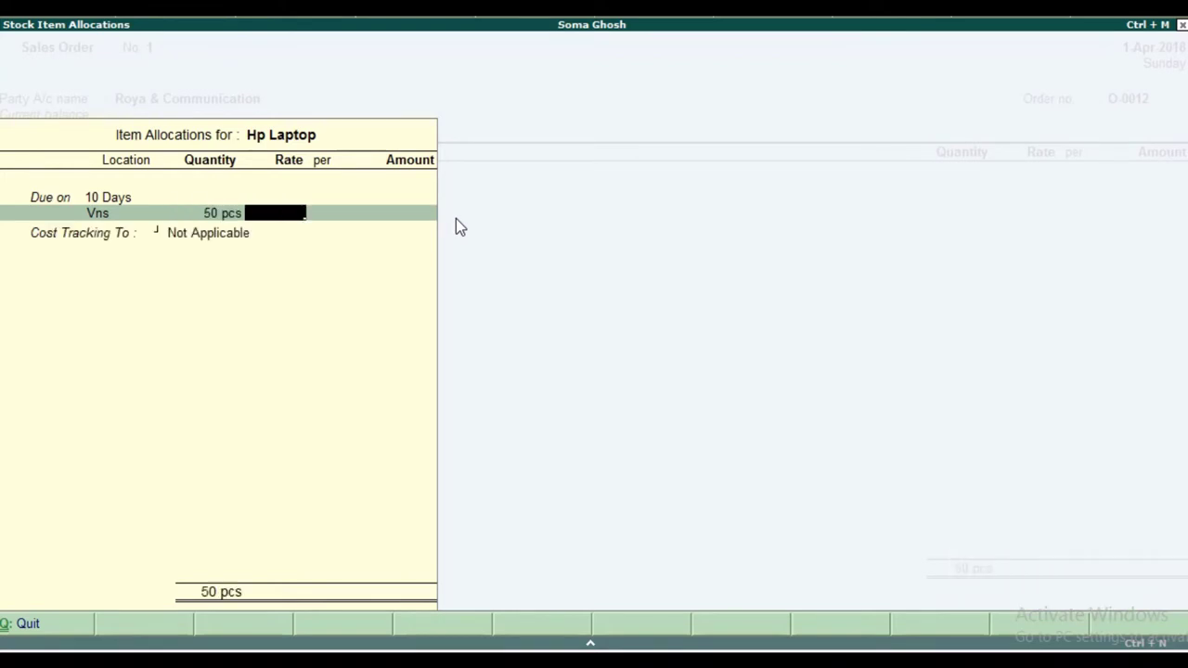
key("Return")
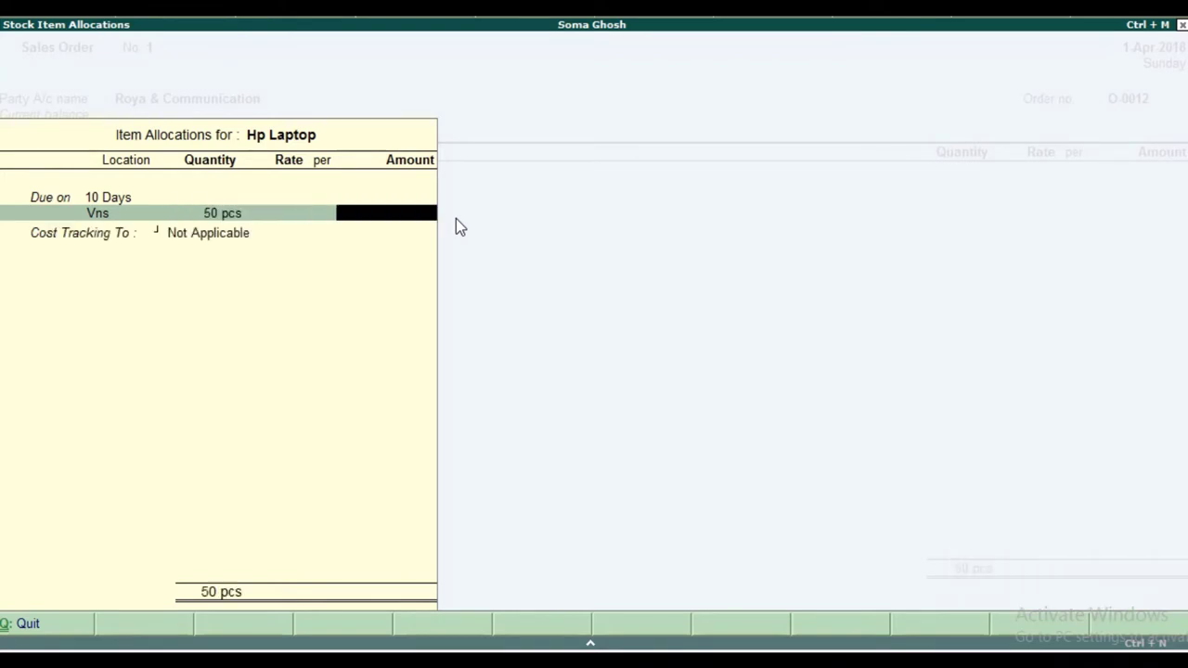
key("Return")
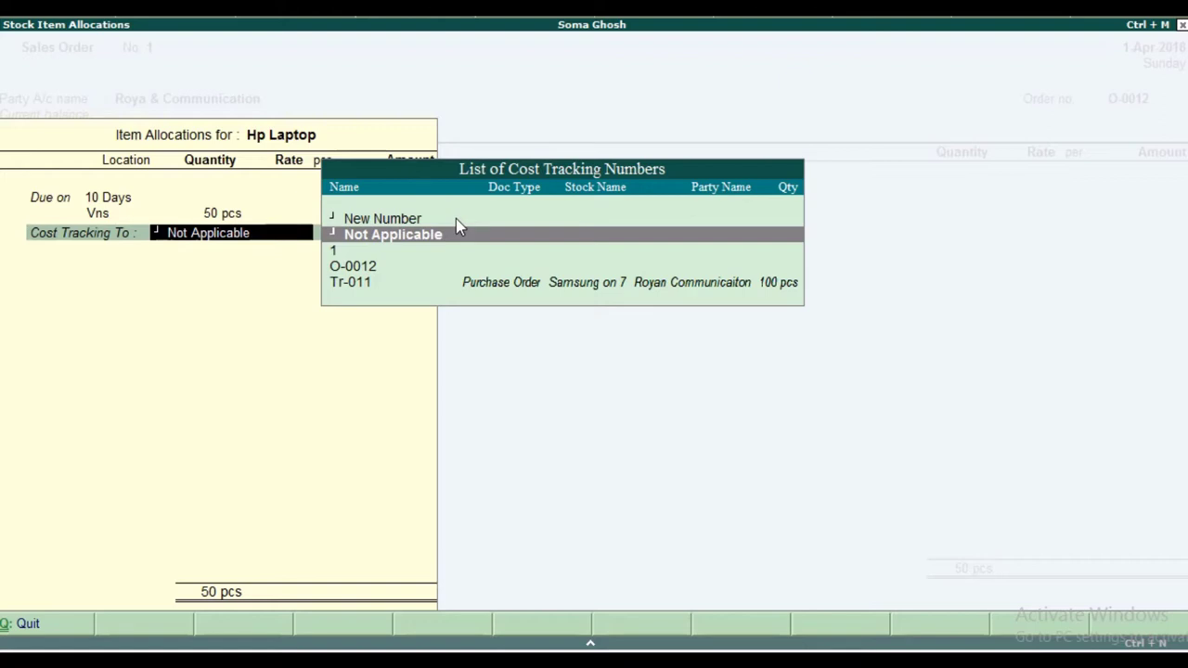
Step: Assign the new cost tracking number Tr-00111 to the Hp Laptop allocation and finish the item allocations
key("Up")
key("Return")
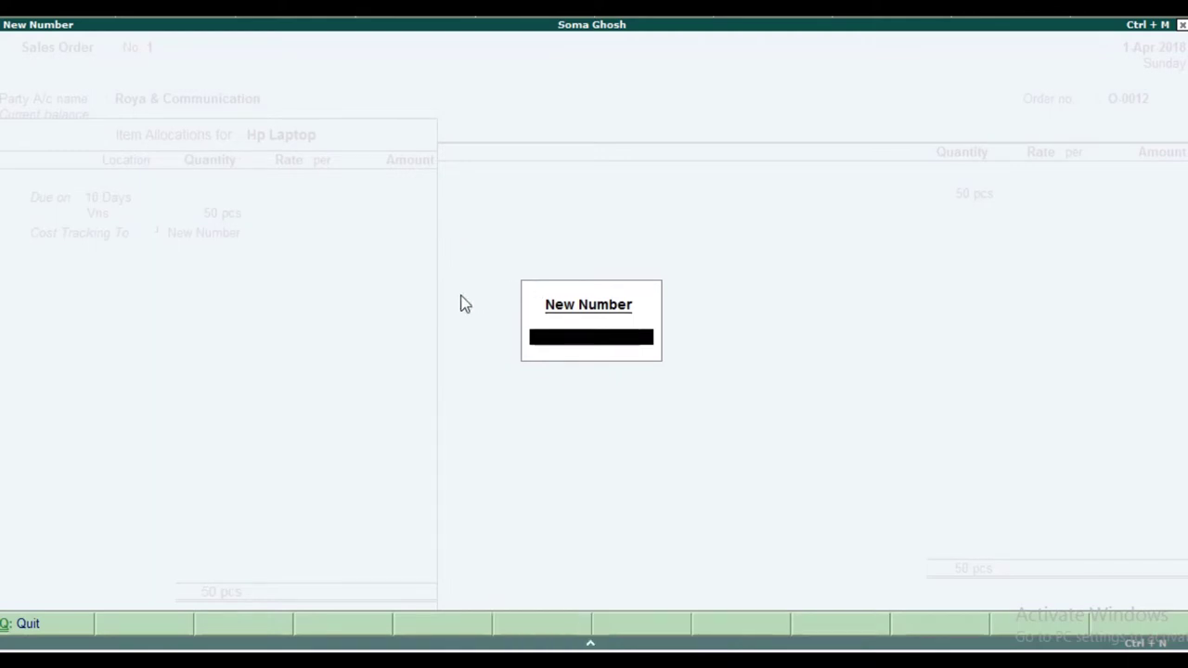
type("Tr-00111")
key("Return")
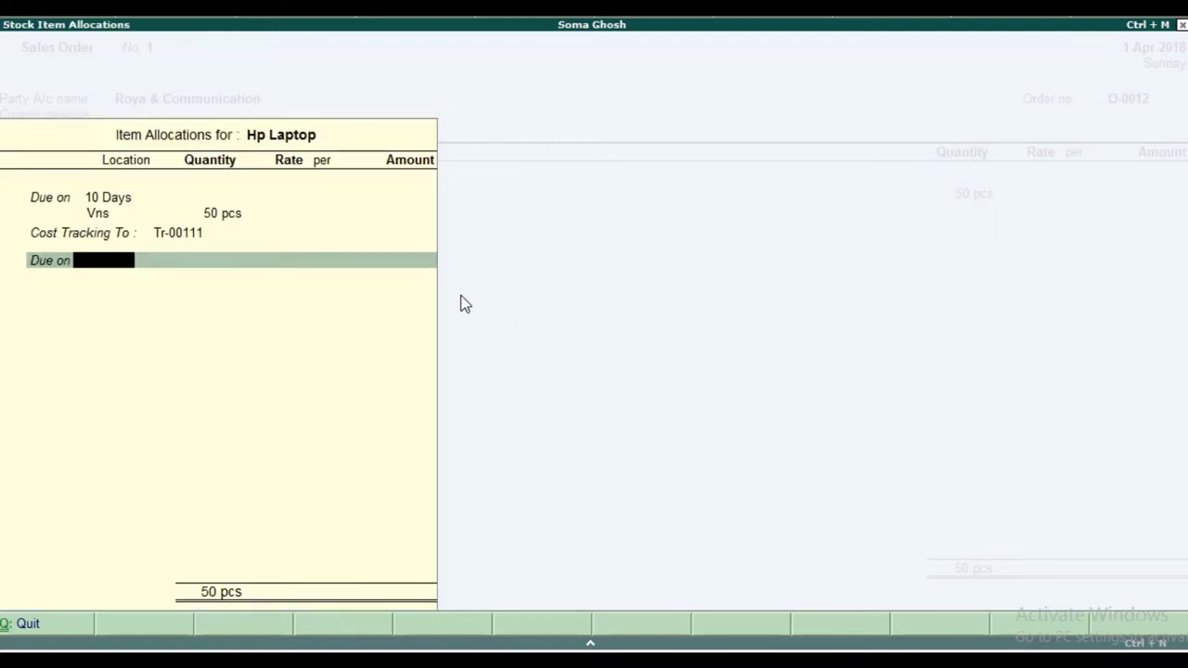
key("Return")
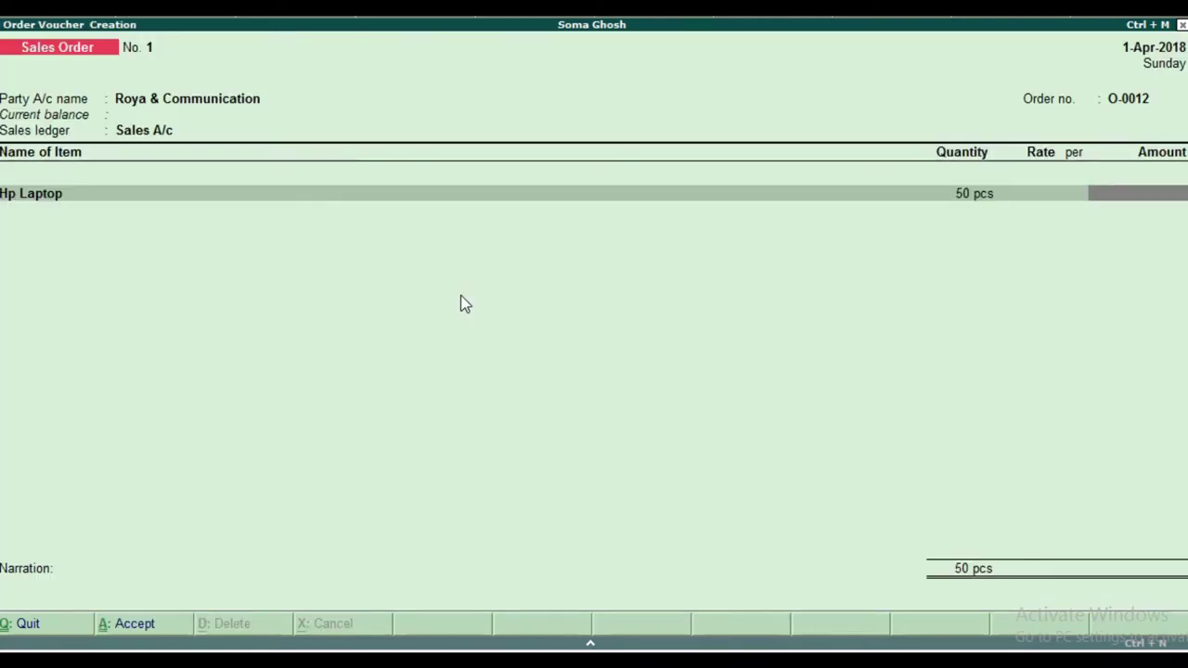
Step: End the sales order's item list, add the narration "being sales order", and save the voucher
key("Return")
key("Return")
key("Return")
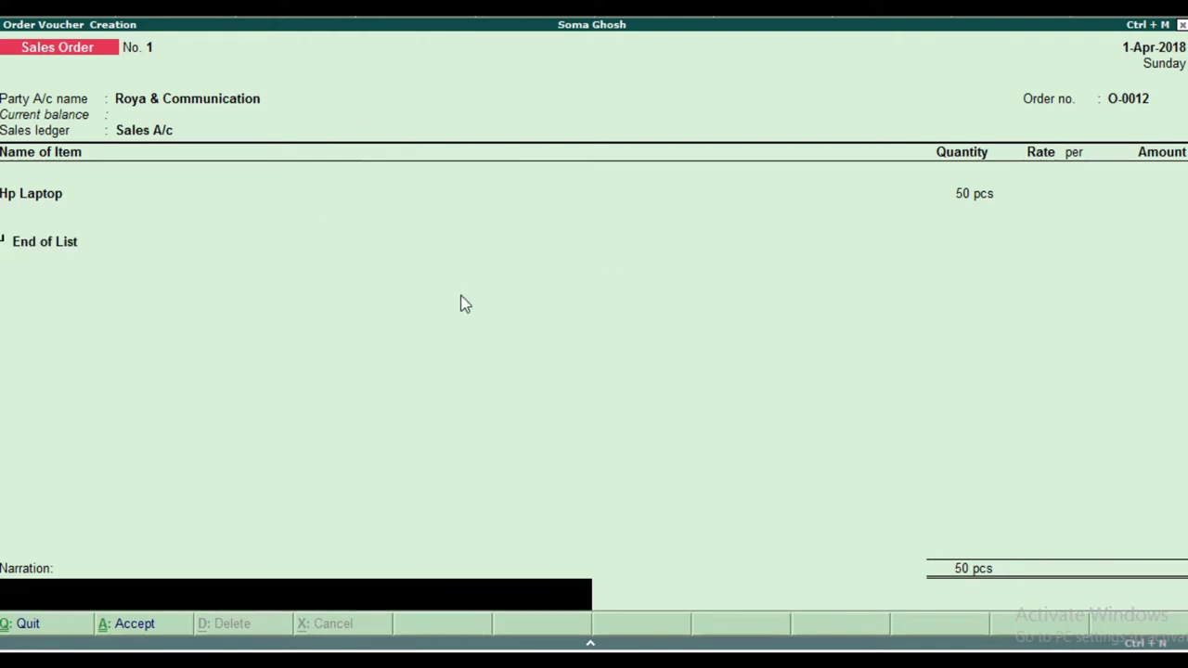
type("being sales order")
key("Return")
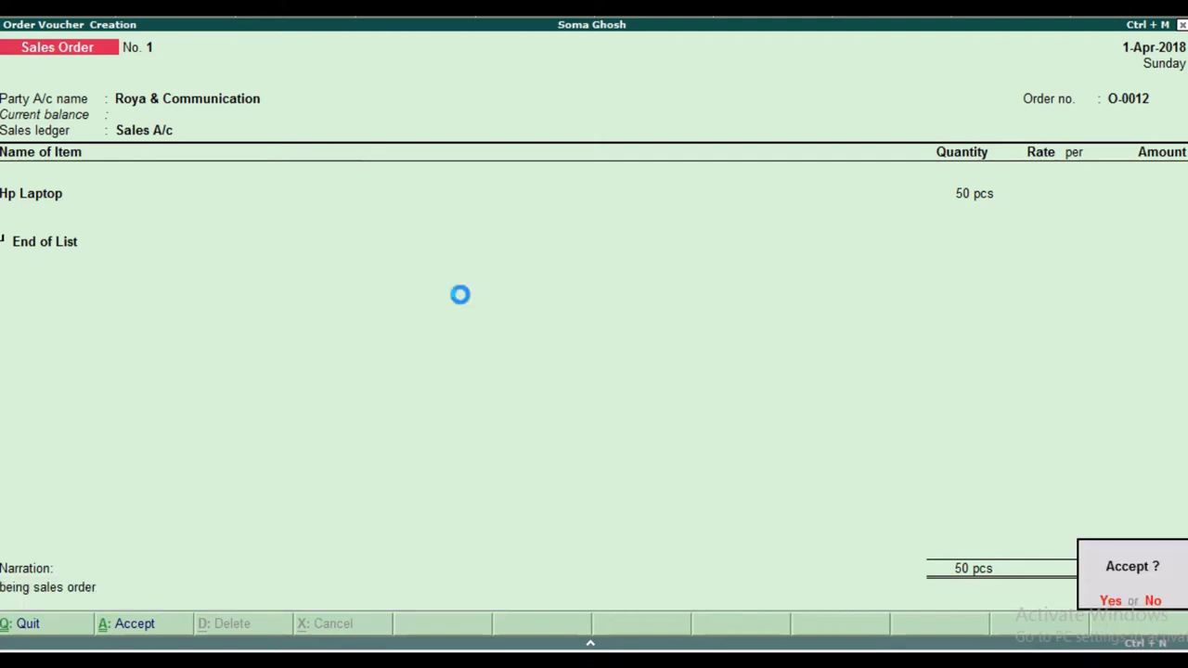
key("y")
Step: Start a Delivery Note voucher with reference number 130
key("F5")
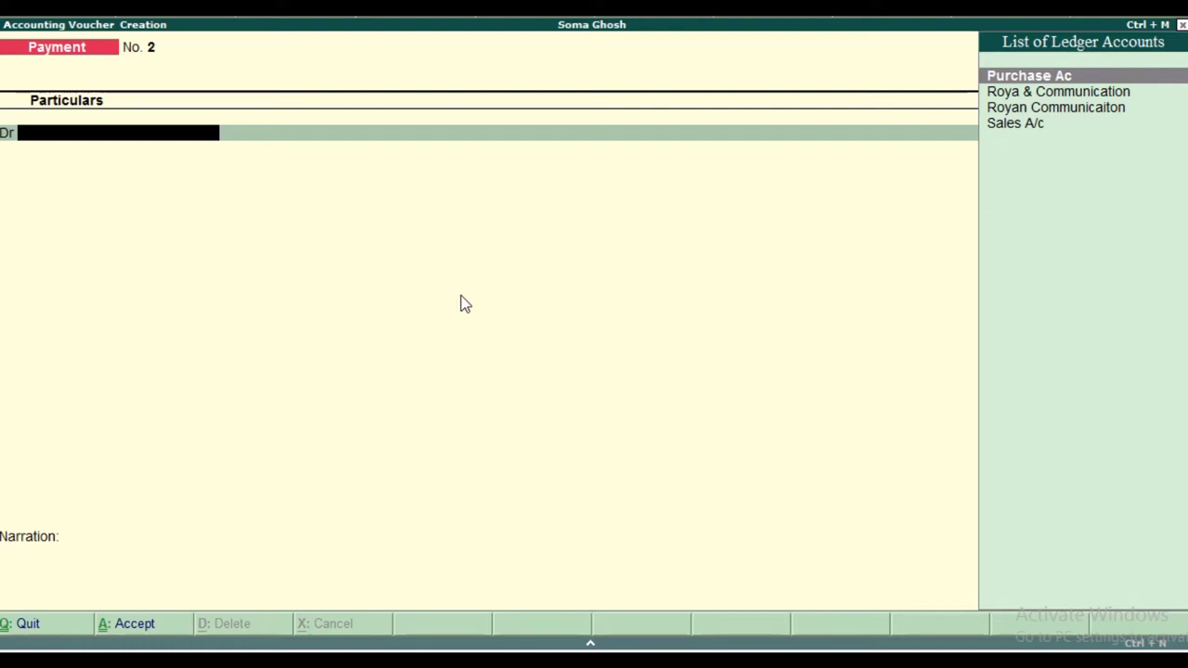
key("alt+F8")
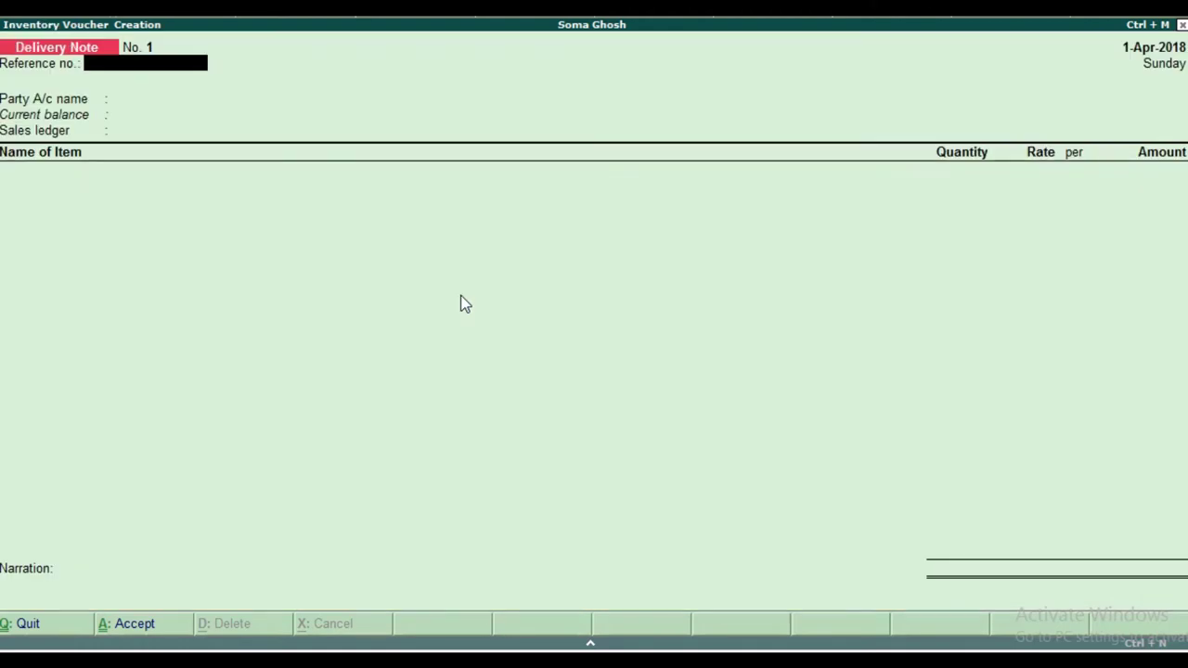
type("1")
type("7")
key("BackSpace")
type("30")
key("Return")
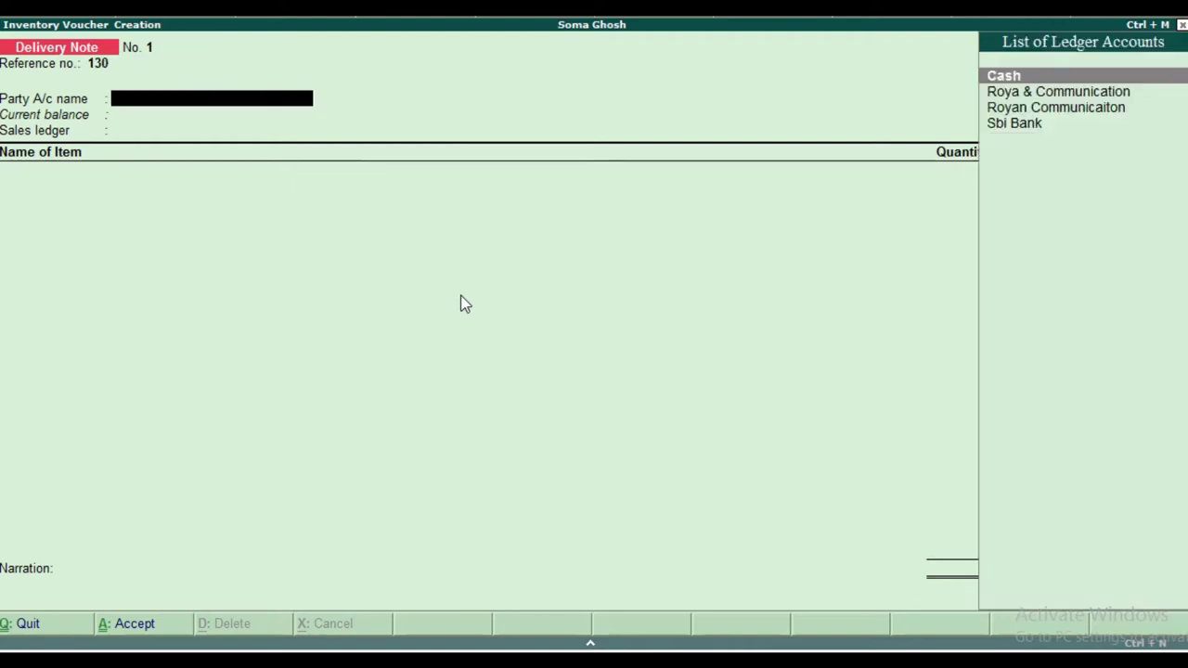
Step: Select Roya & Communication as the delivery note's party and link its sales order dated 1-Apr-2018
key("Down")
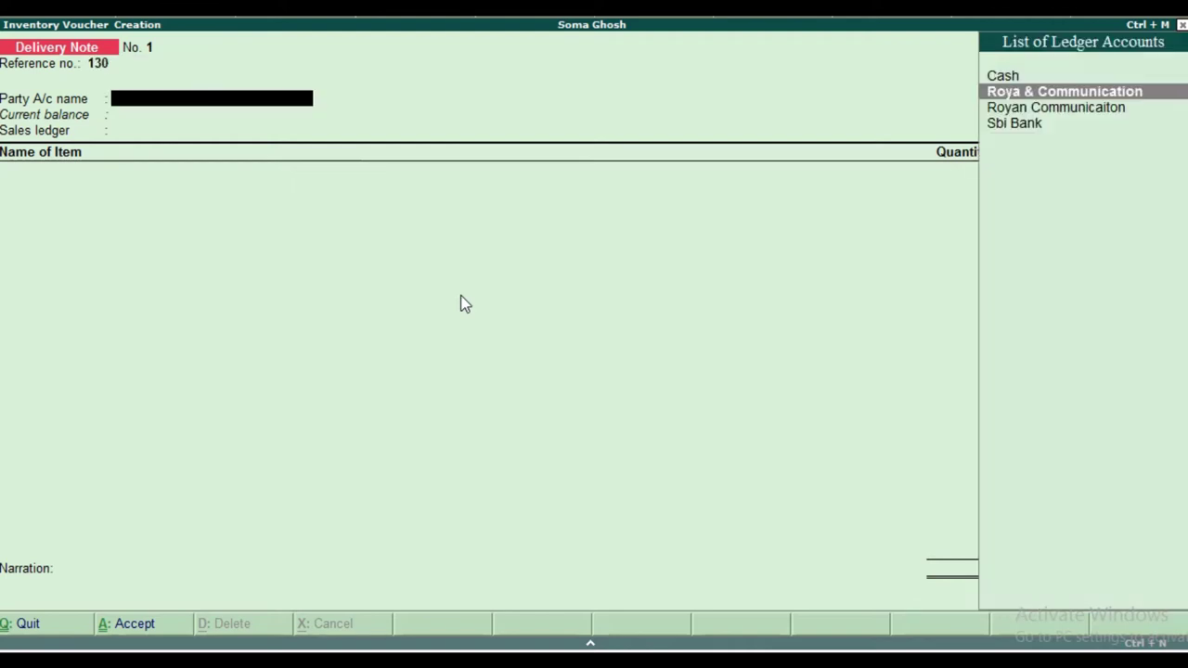
key("Down")
key("Up")
key("Return")
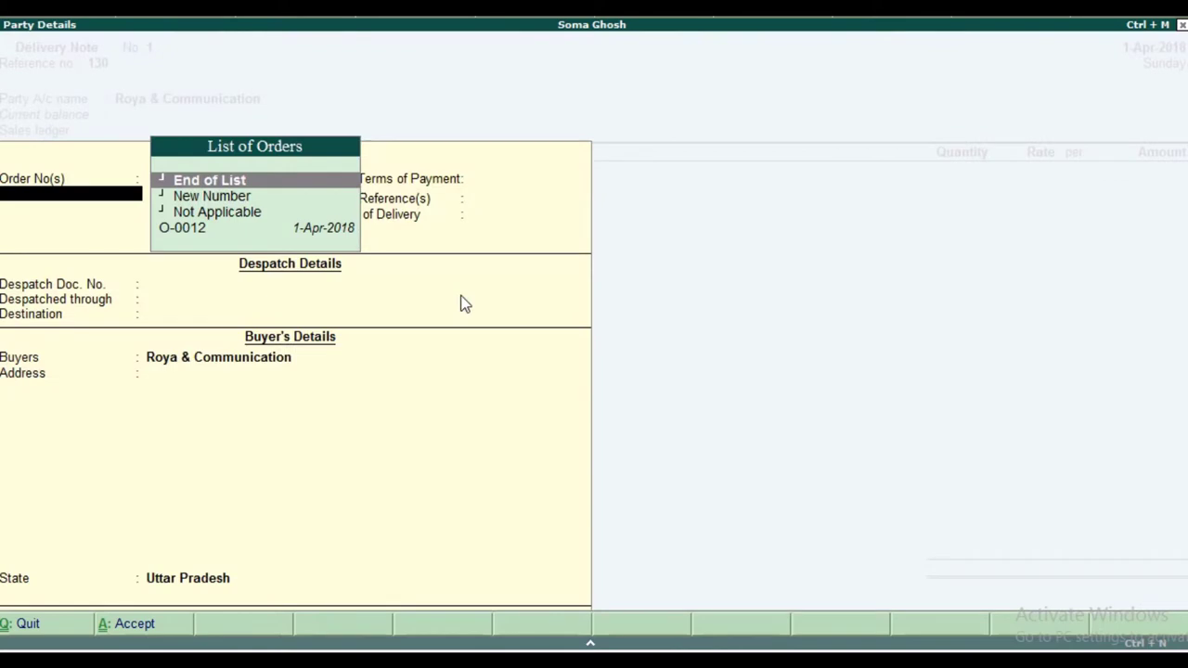
key("Down")
key("Down")
key("Down")
key("Return")
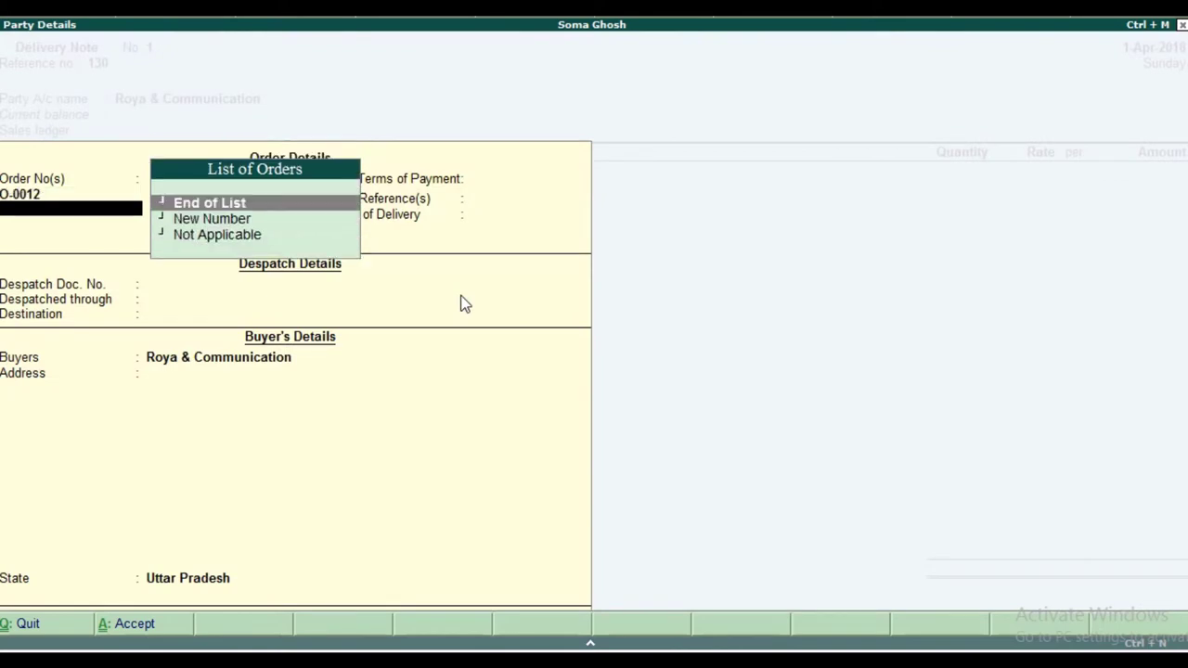
key("Return")
key("Return")
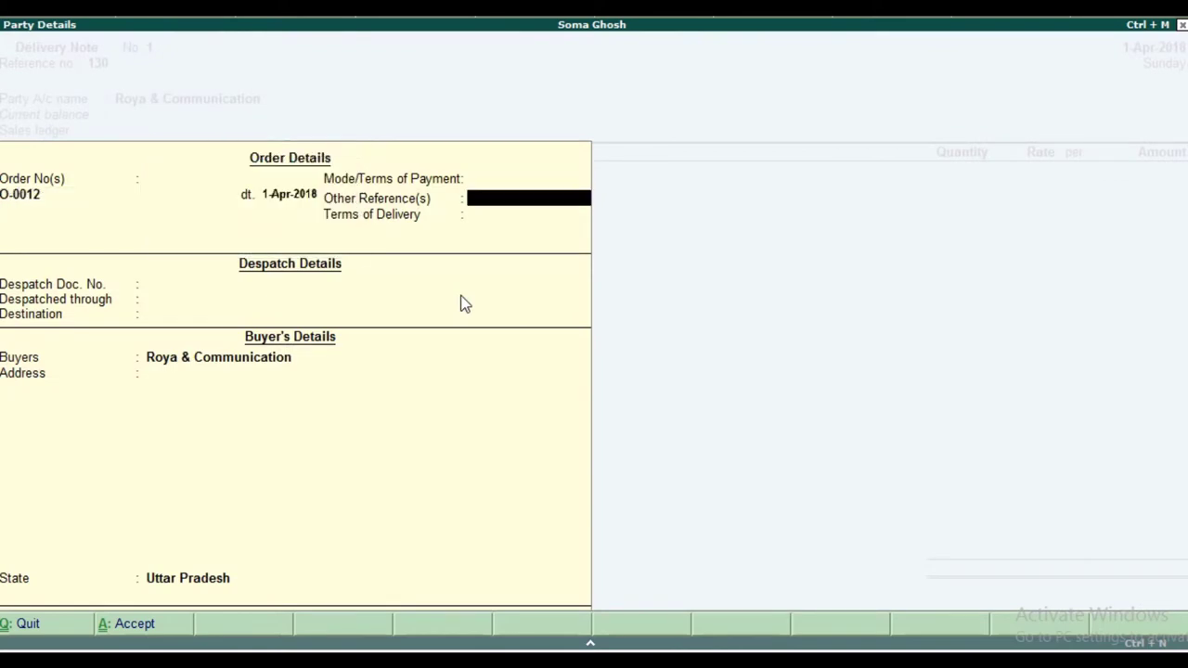
Step: Leave the remaining party and despatch details at their defaults and keep Sales A/c as the sales ledger
key("Return")
key("Return")
key("Return")
key("Return")
key("Return")
key("Return")
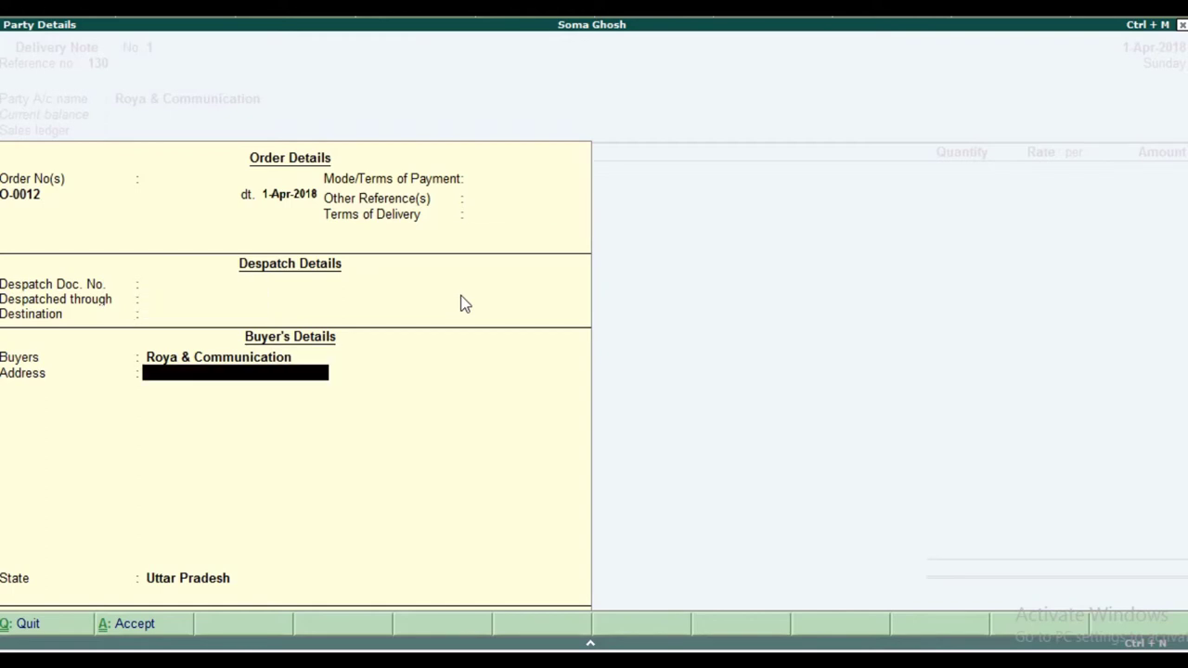
key("Return")
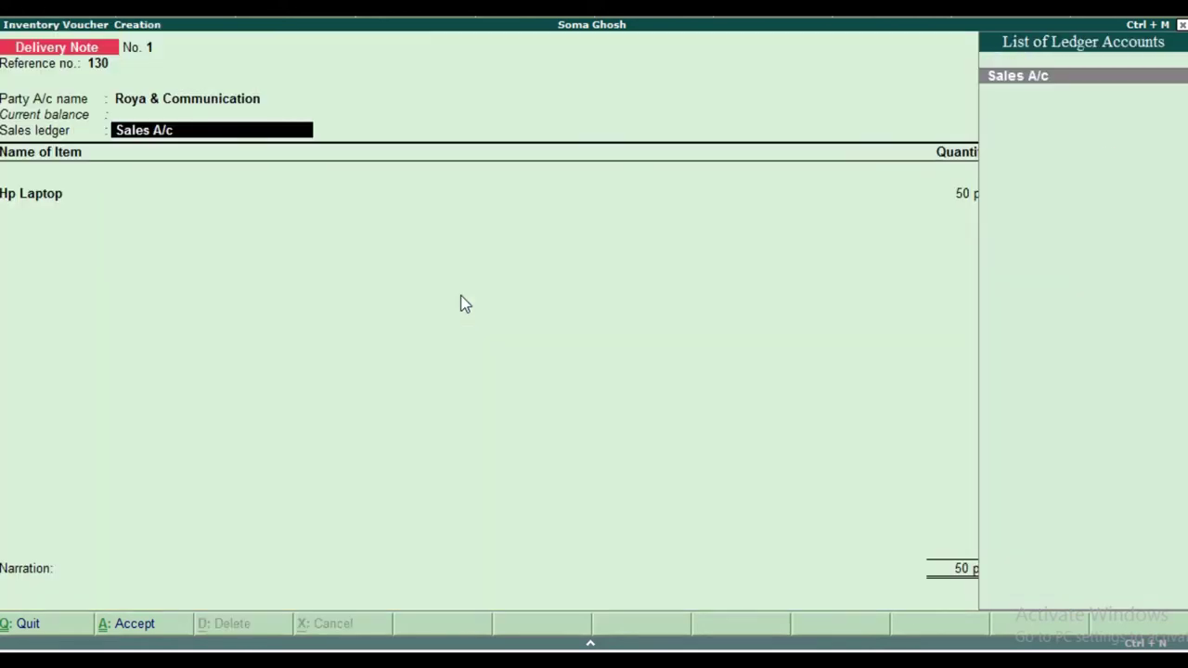
key("Return")
Step: Set the Hp Laptop delivery's tracking number to 130 and allocate it against the party's existing sales order
key("Return")
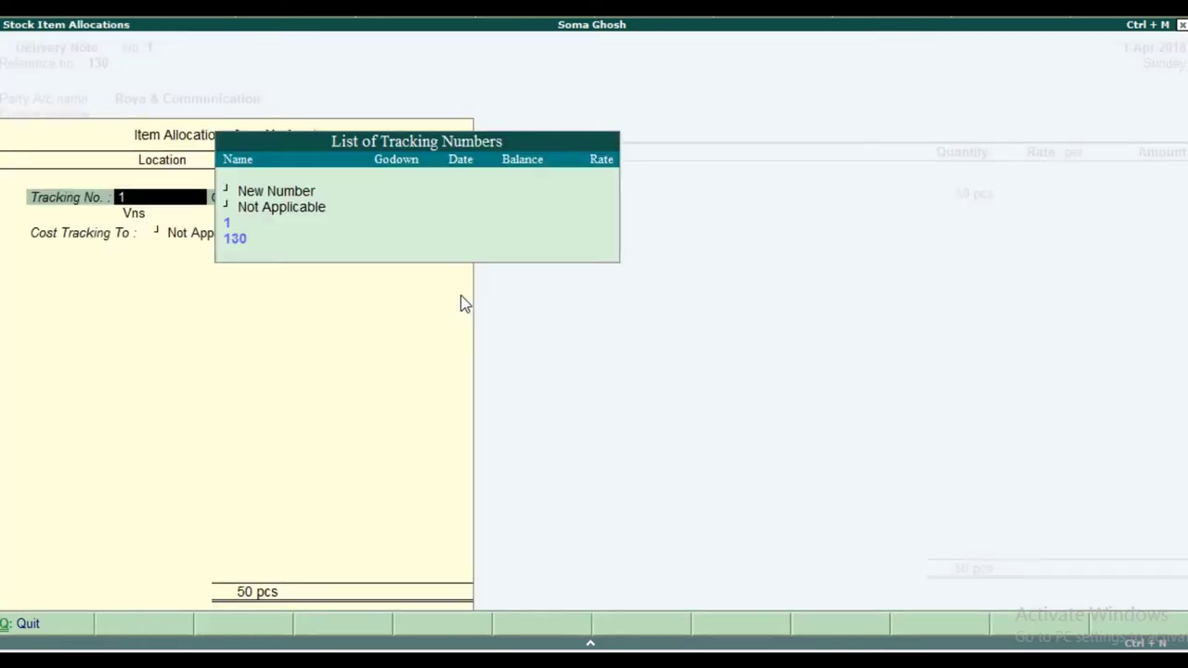
key("Down")
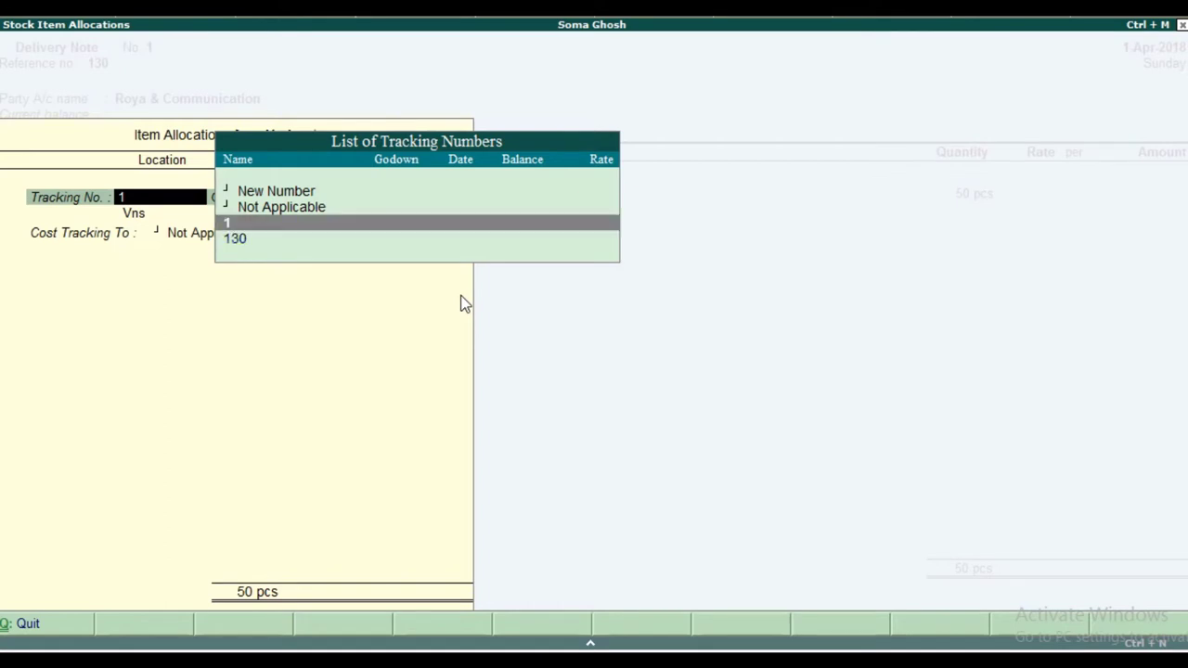
key("Down")
key("Return")
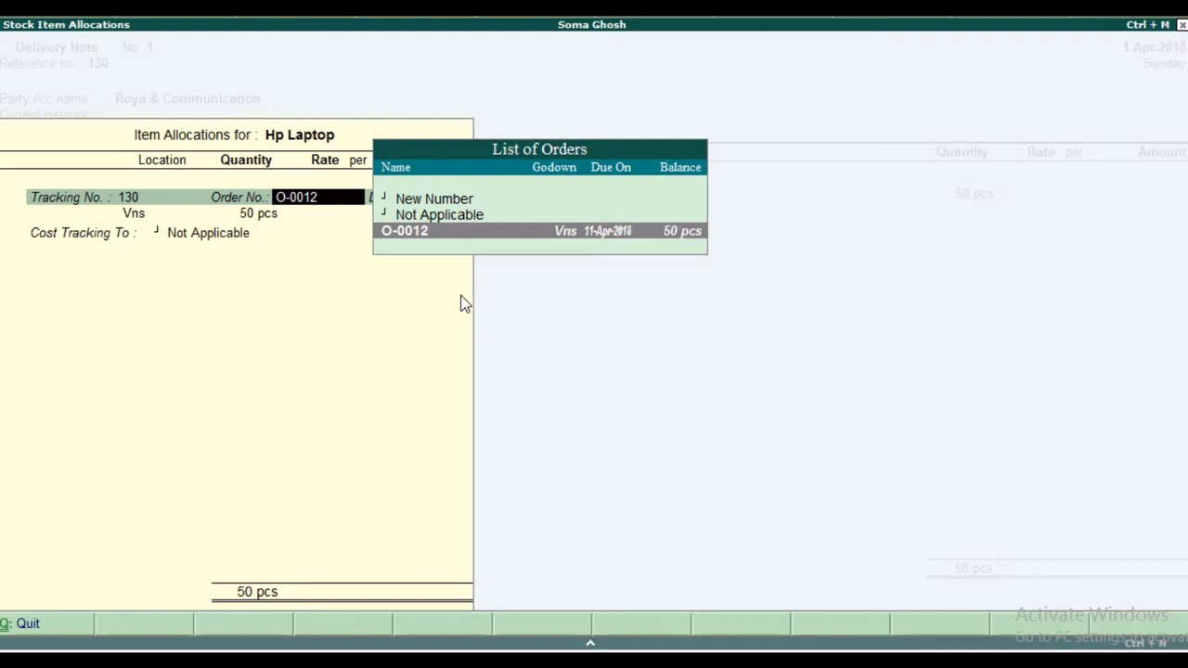
key("Return")
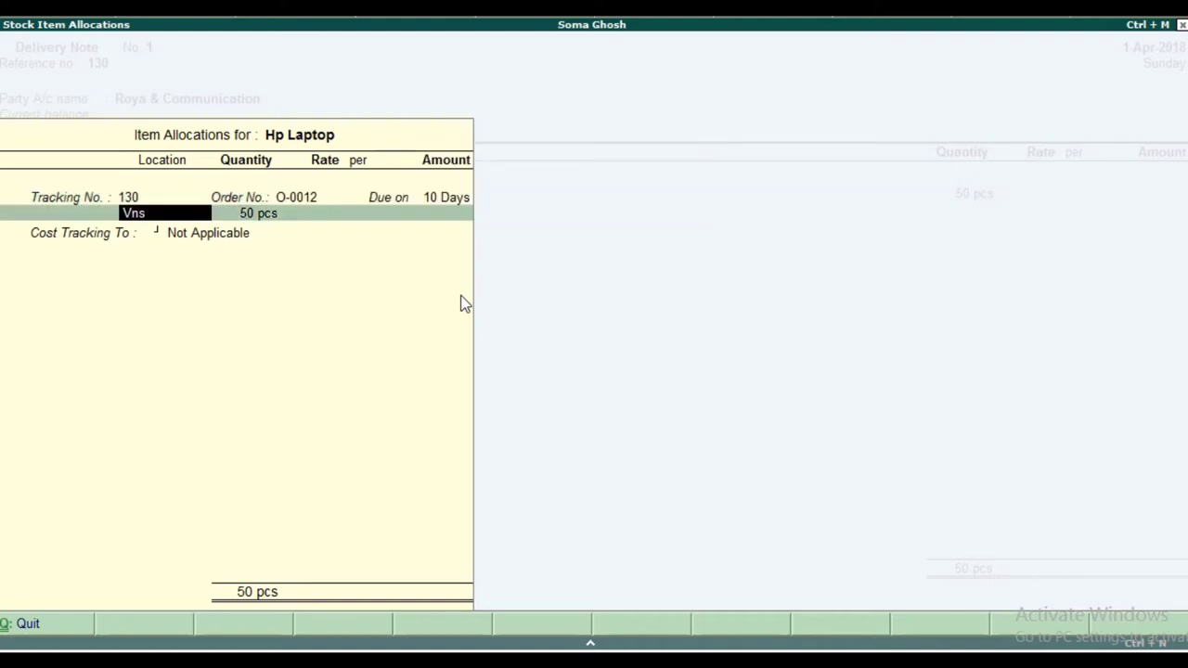
Step: Finish the Hp Laptop allocation with location Vns, 50 pcs, no rate or amount, and cost tracking Not Applicable
key("Return")
key("Return")
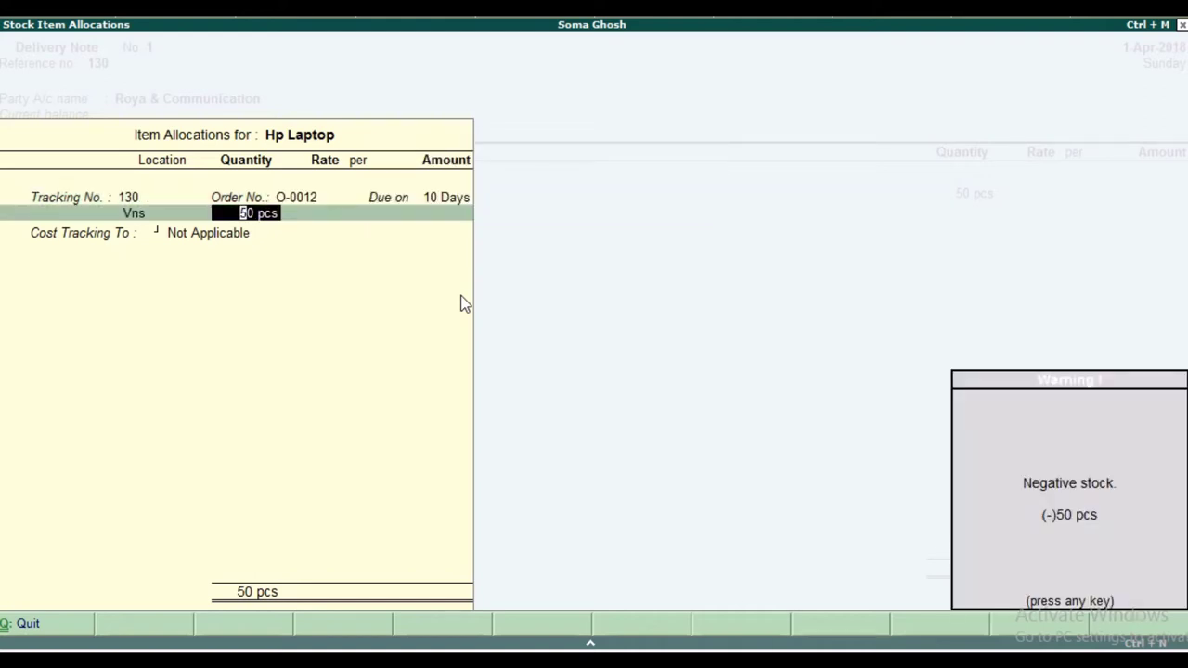
key("Return")
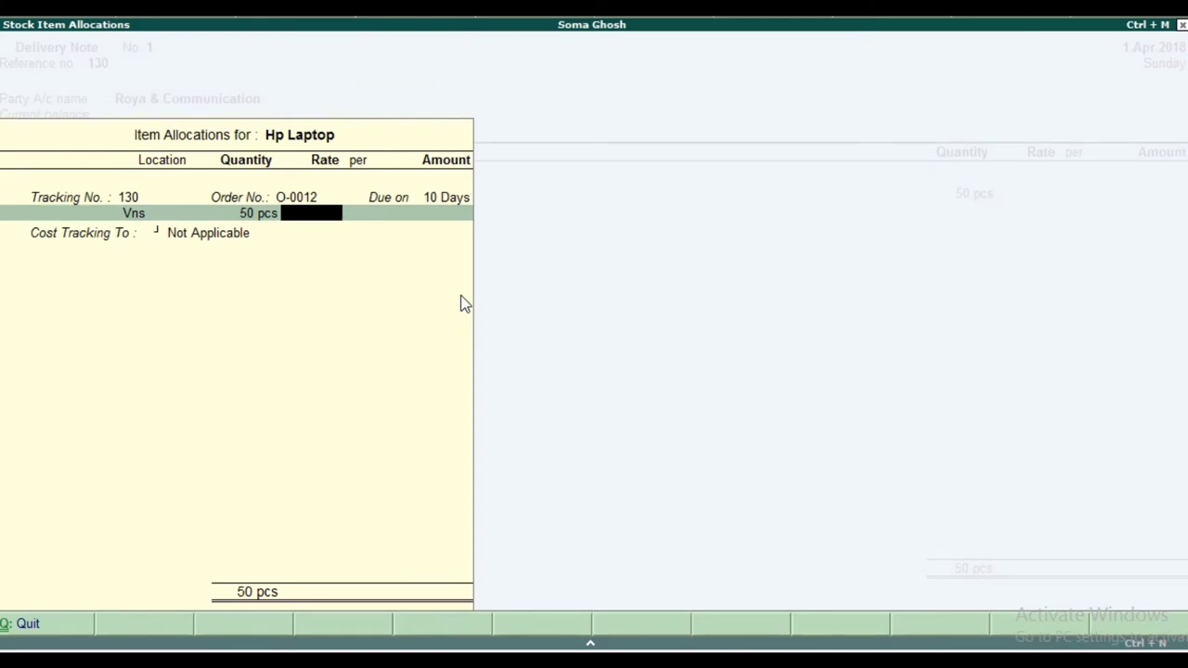
key("Return")
key("Return")
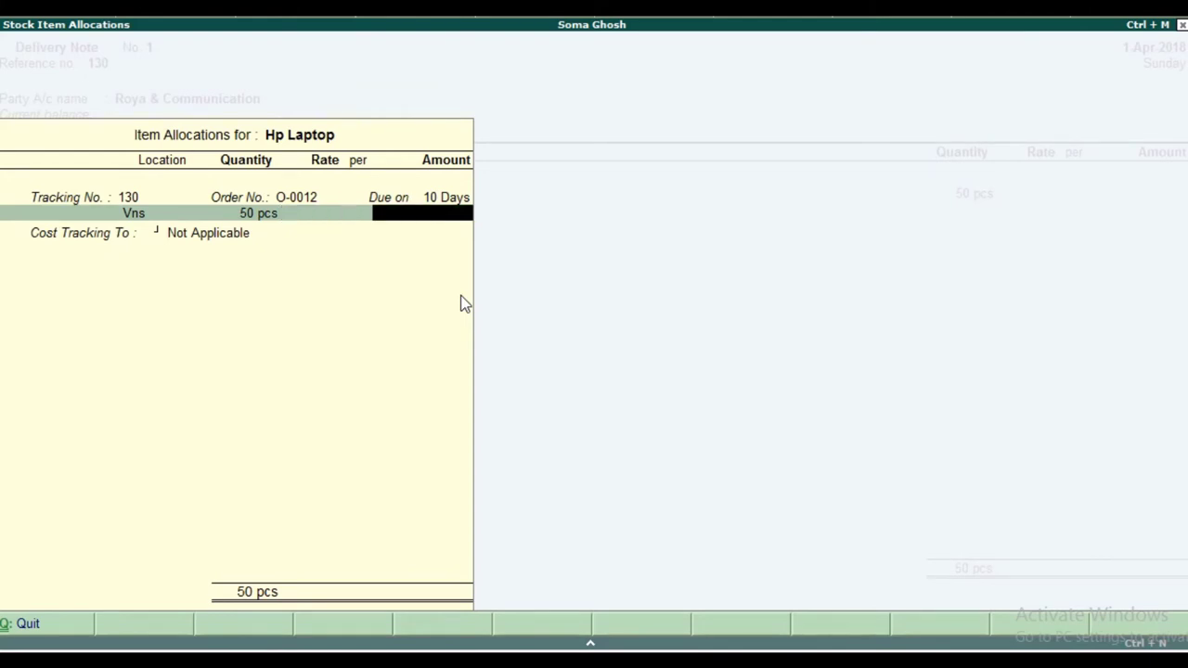
key("Return")
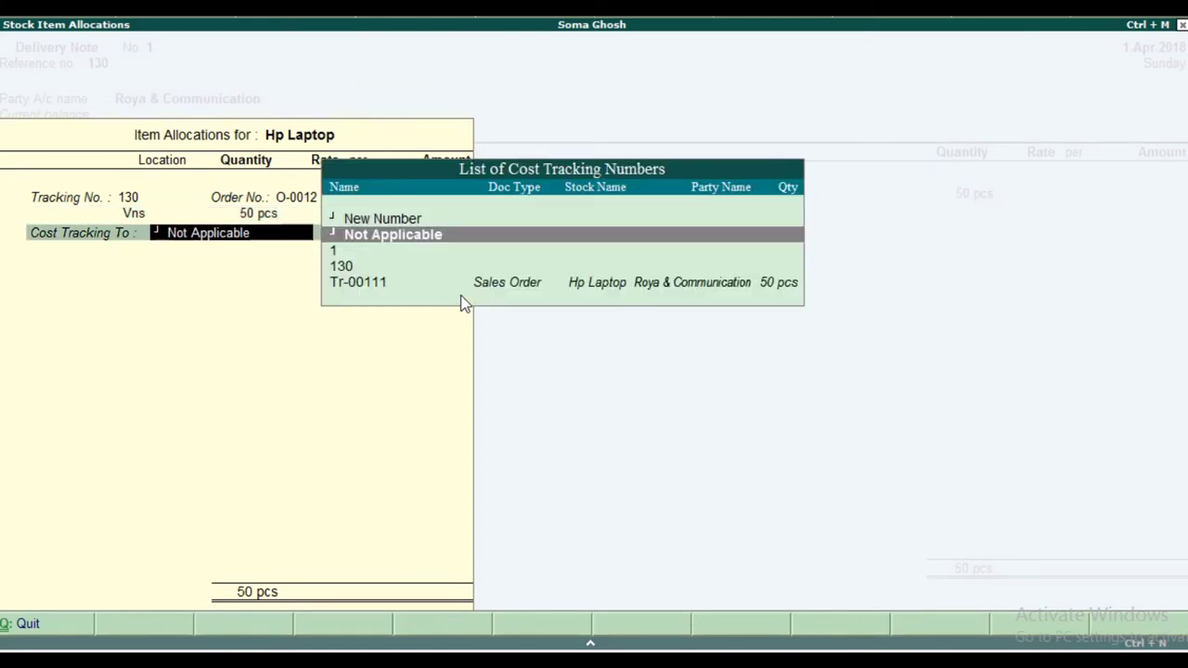
key("Return")
key("Return")
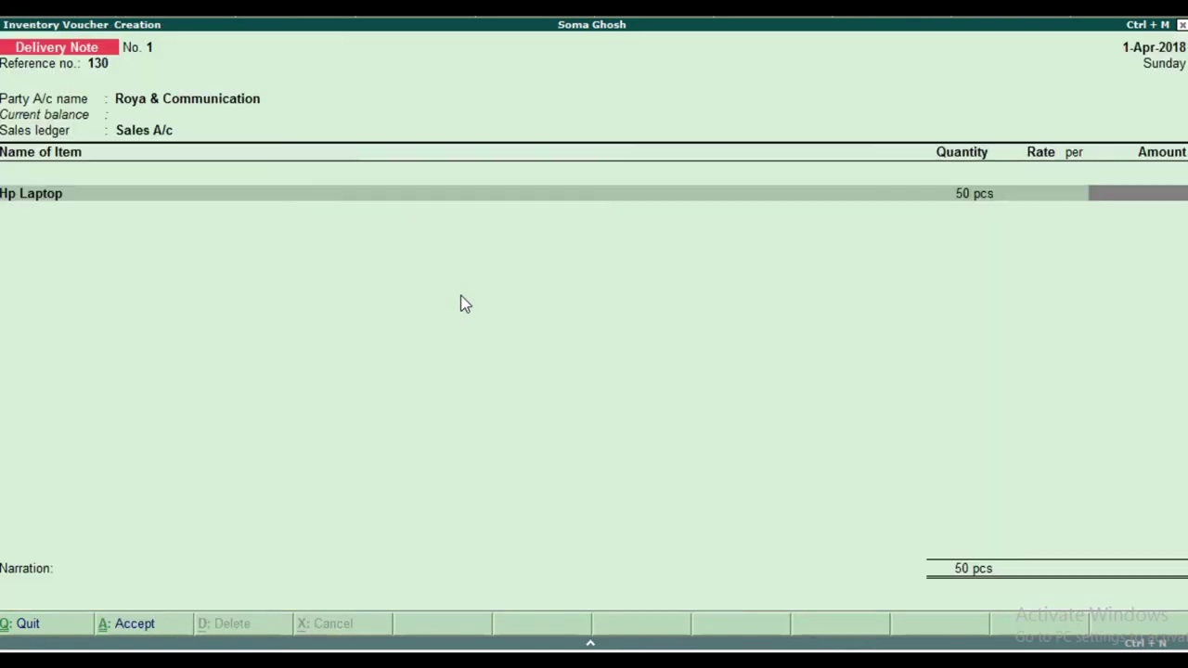
Step: Review the delivery note's party details and Hp Laptop allocation, leaving all existing entries as they are
key("Return")
key("Return")
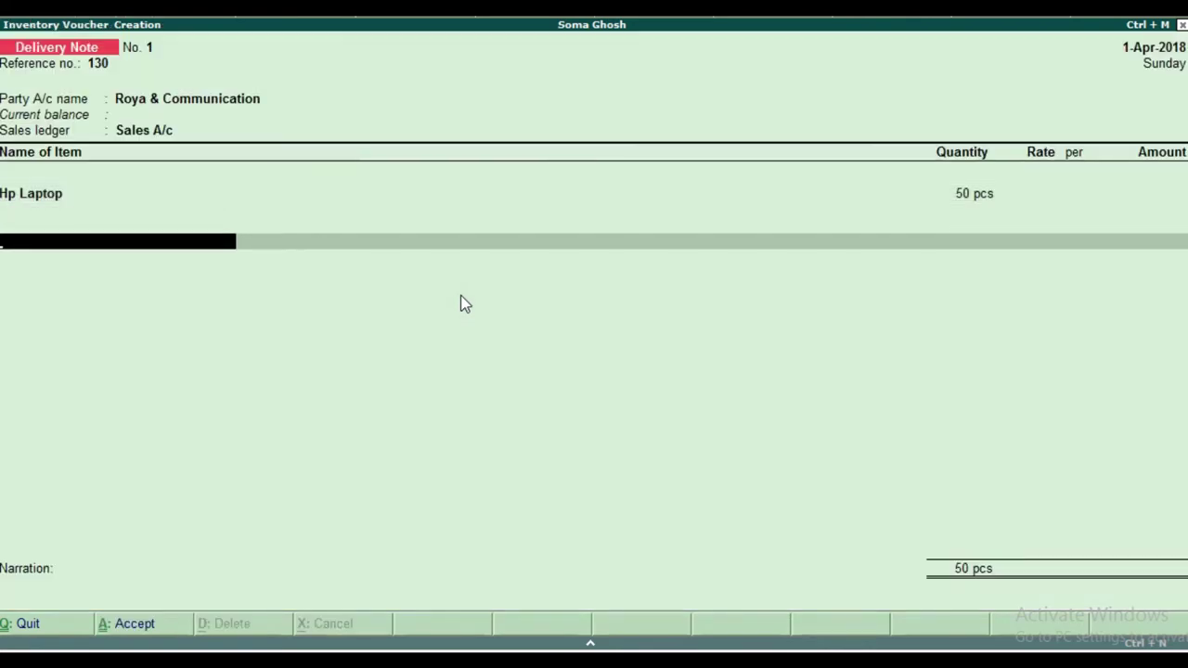
key("BackSpace")
key("BackSpace")
key("BackSpace")
key("BackSpace")
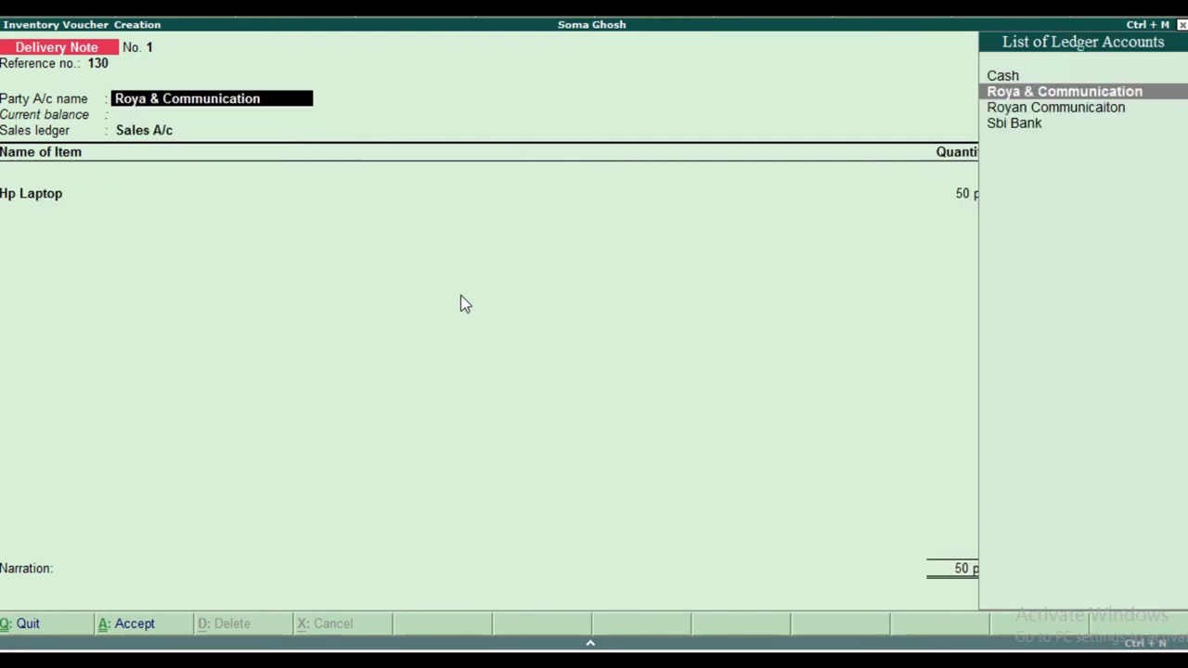
key("Return")
key("Return")
key("Return")
key("Return")
key("Return")
key("Return")
key("Return")
key("Return")
key("Return")
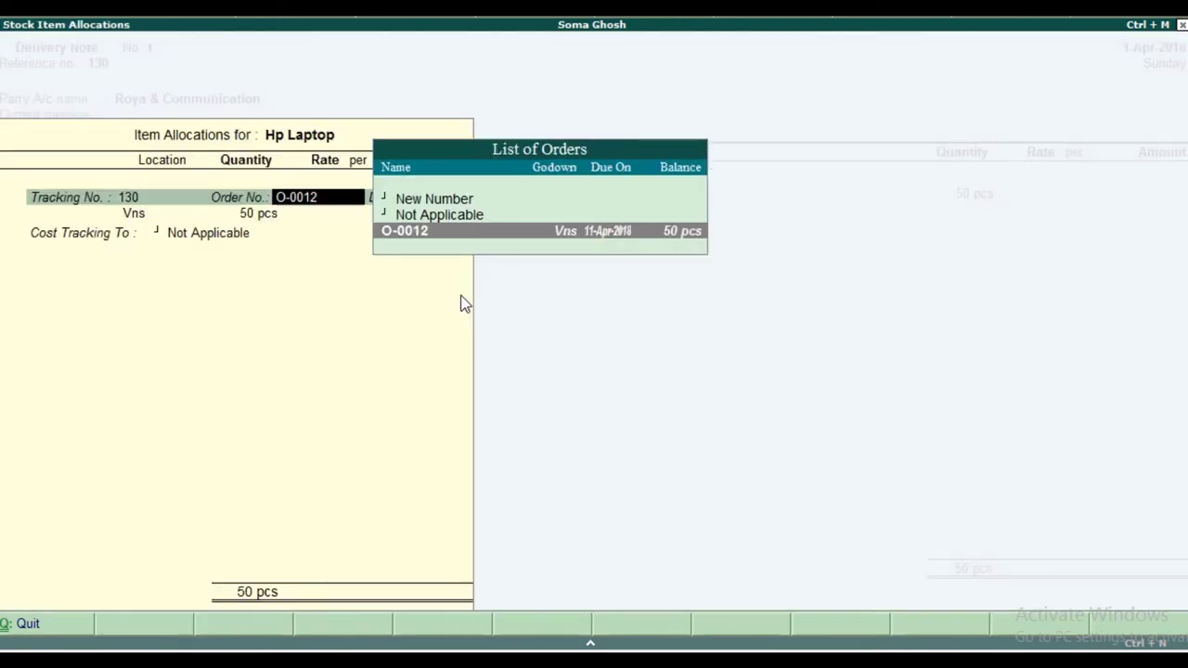
key("Return")
key("Return")
key("Return")
key("Return")
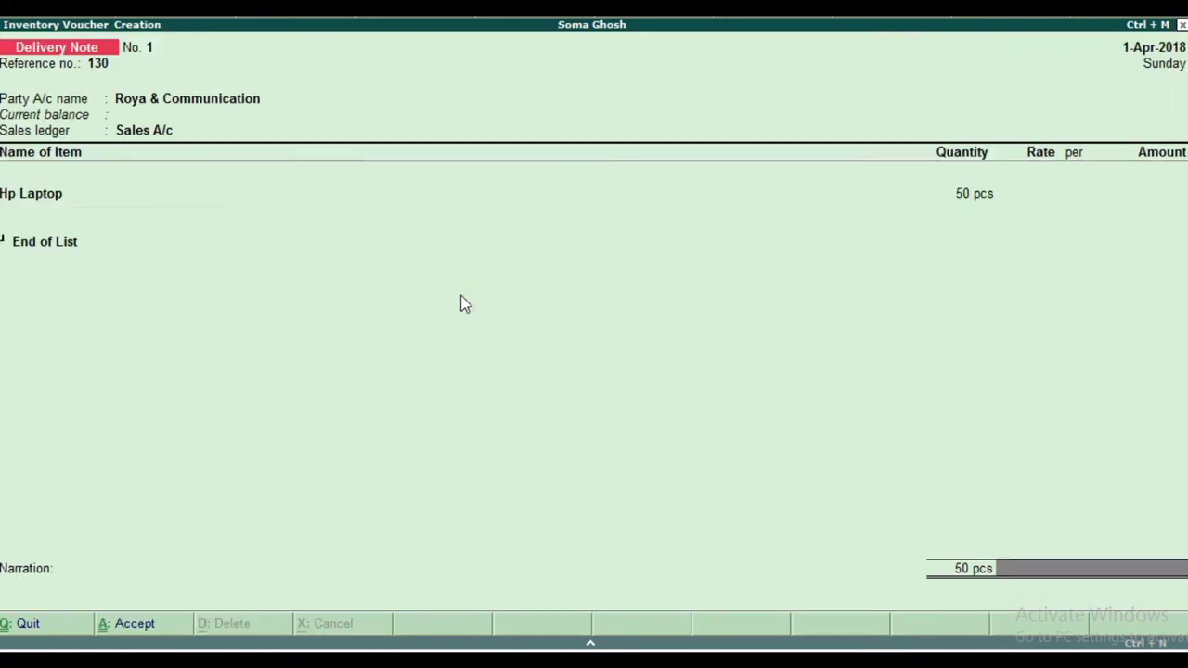
Step: Finish the delivery note's item list, enter the narration "being delivery item" and save the voucher
key("Return")
type("bei")
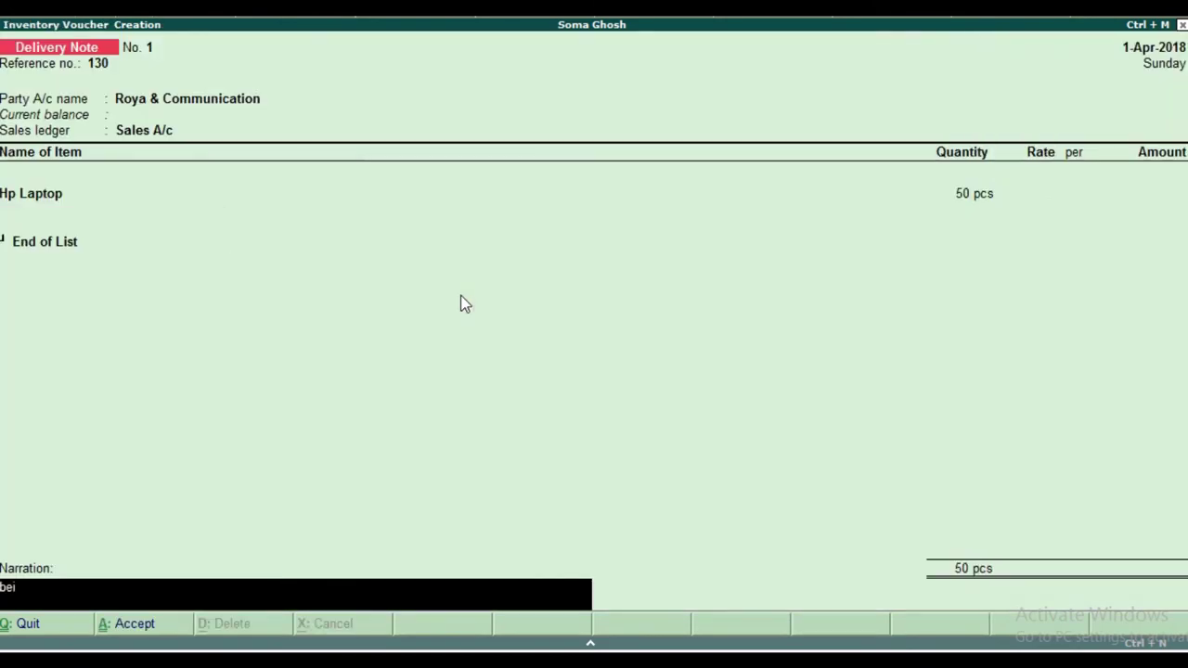
type("ng delivery item")
key("Return")
key("Return")
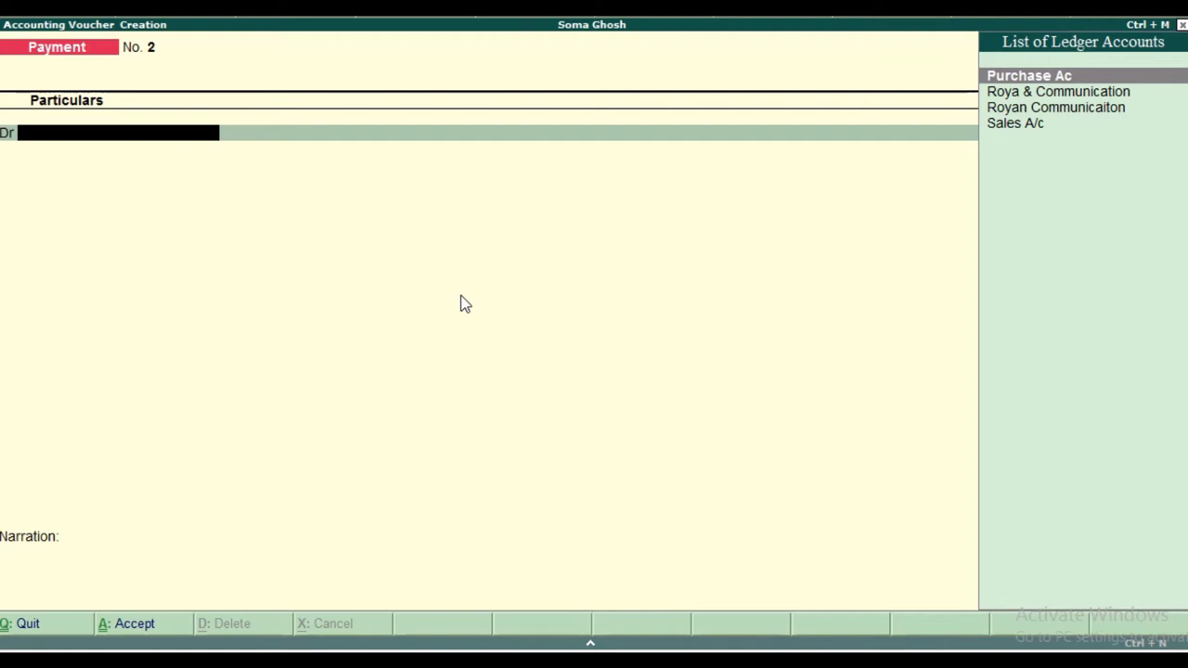
Step: Start a Rejections In voucher with Roya & Communication as both the ledger account and the customer name
key("ctrl+F6")
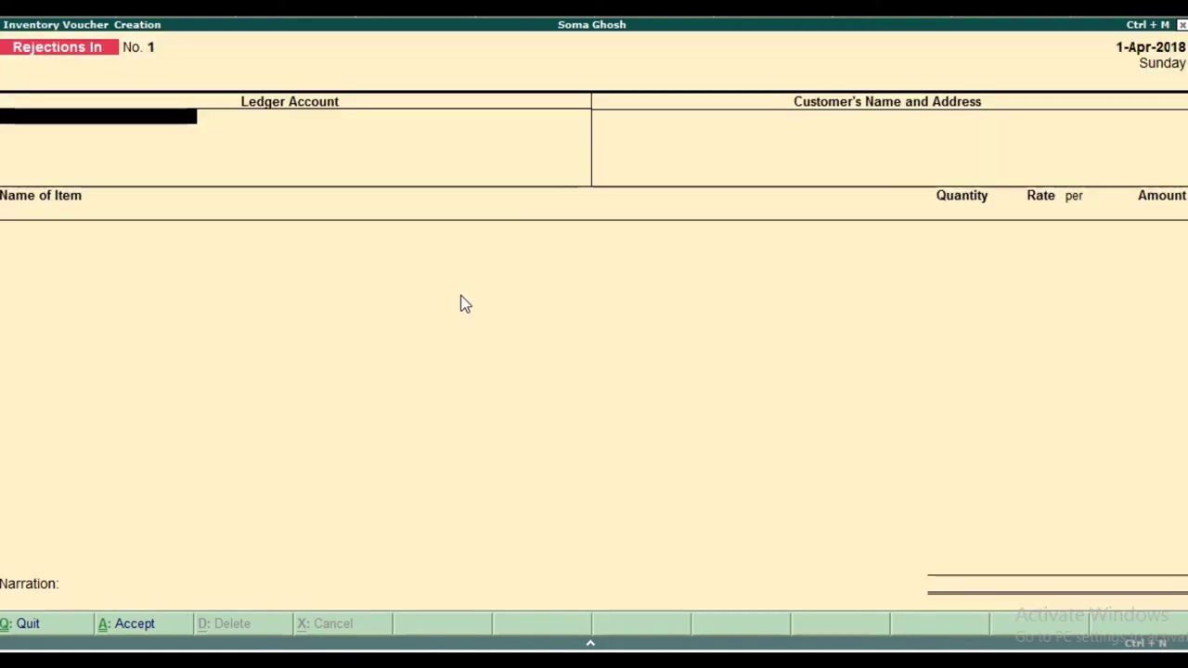
key("Down")
key("Down")
key("Return")
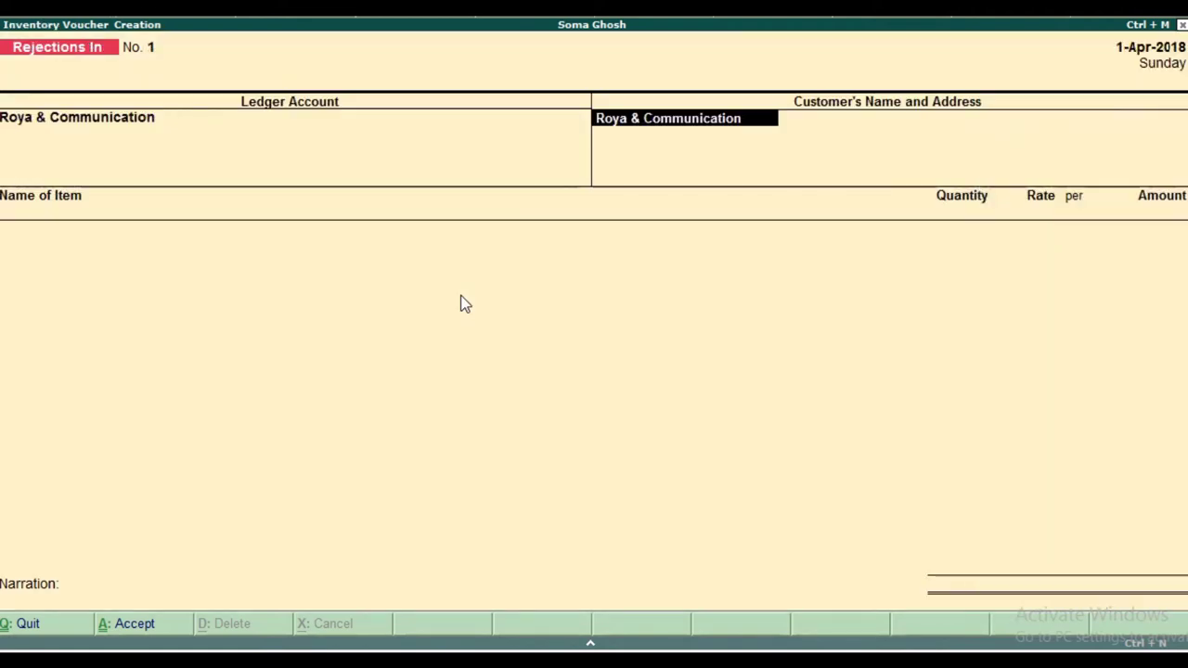
key("Return")
key("Return")
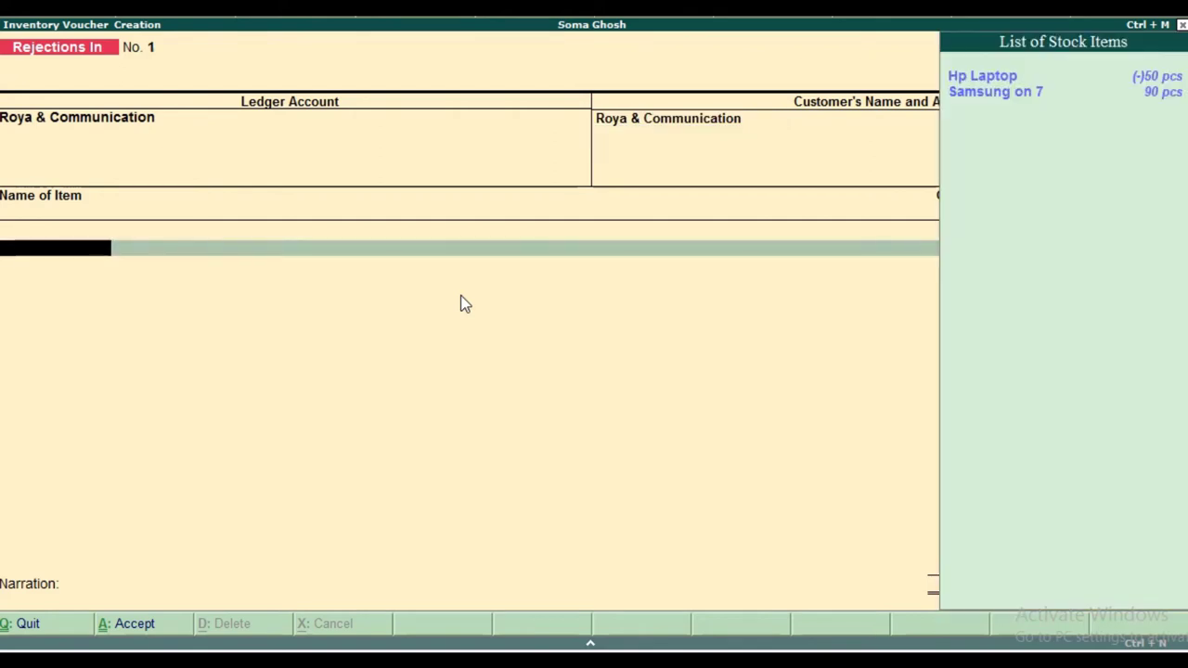
Step: Add Hp Laptop to the Rejections In voucher and allocate it to tracking number 130, keeping location Vns
key("Return")
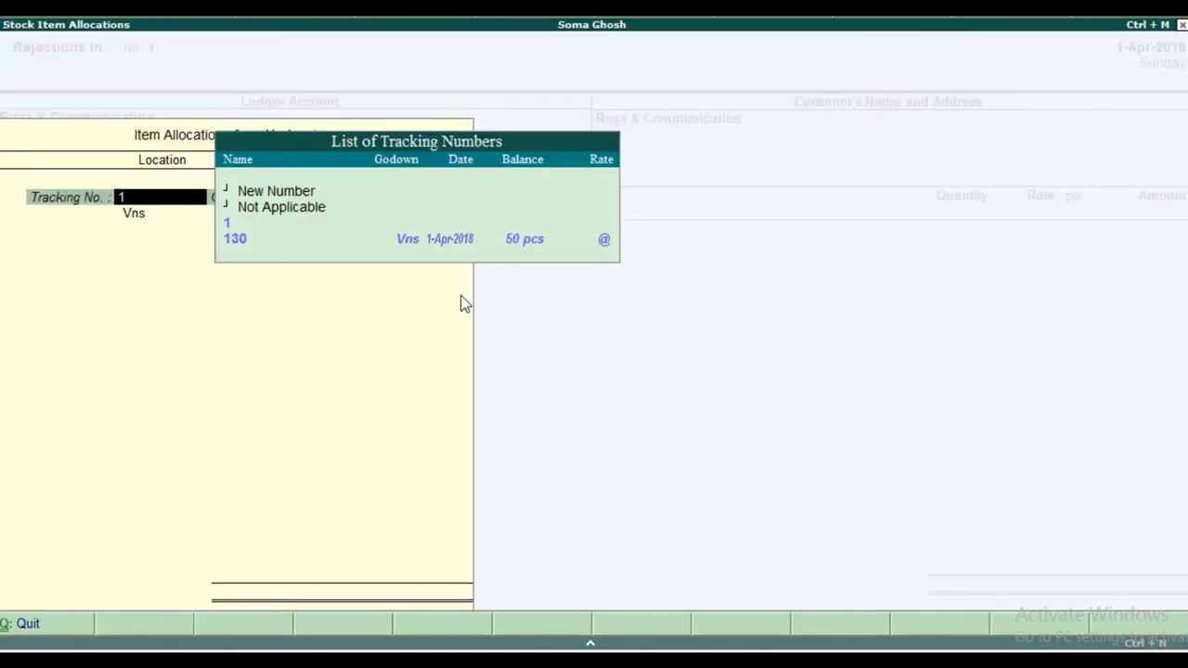
type("1")
key("Down")
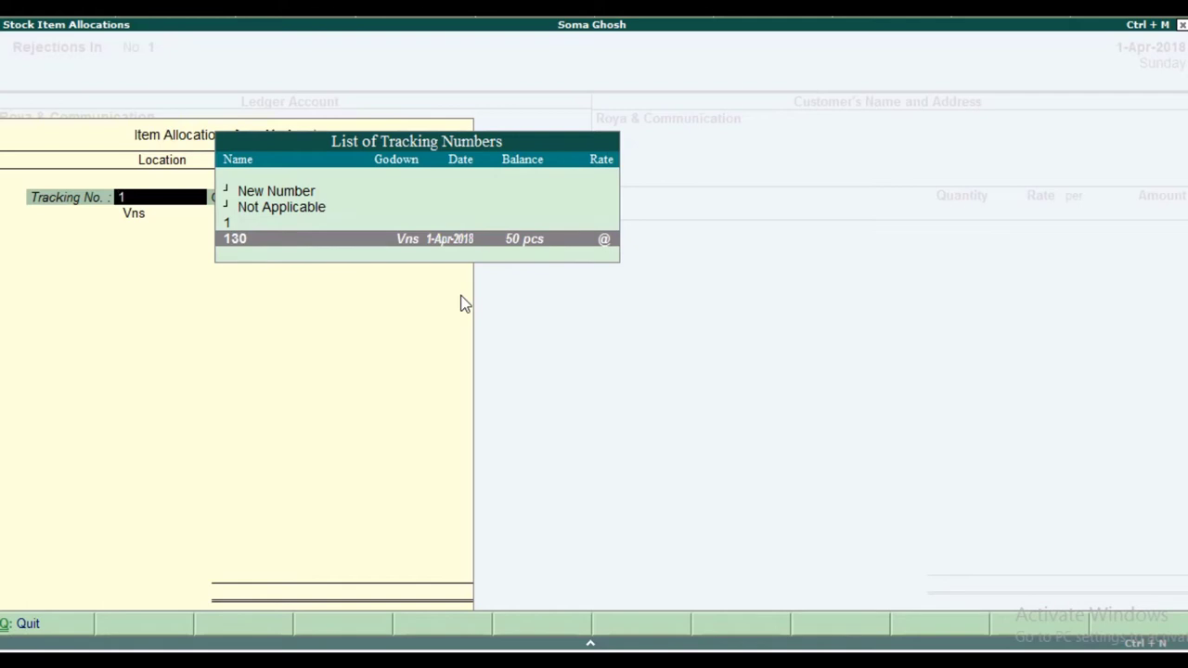
key("Return")
key("Return")
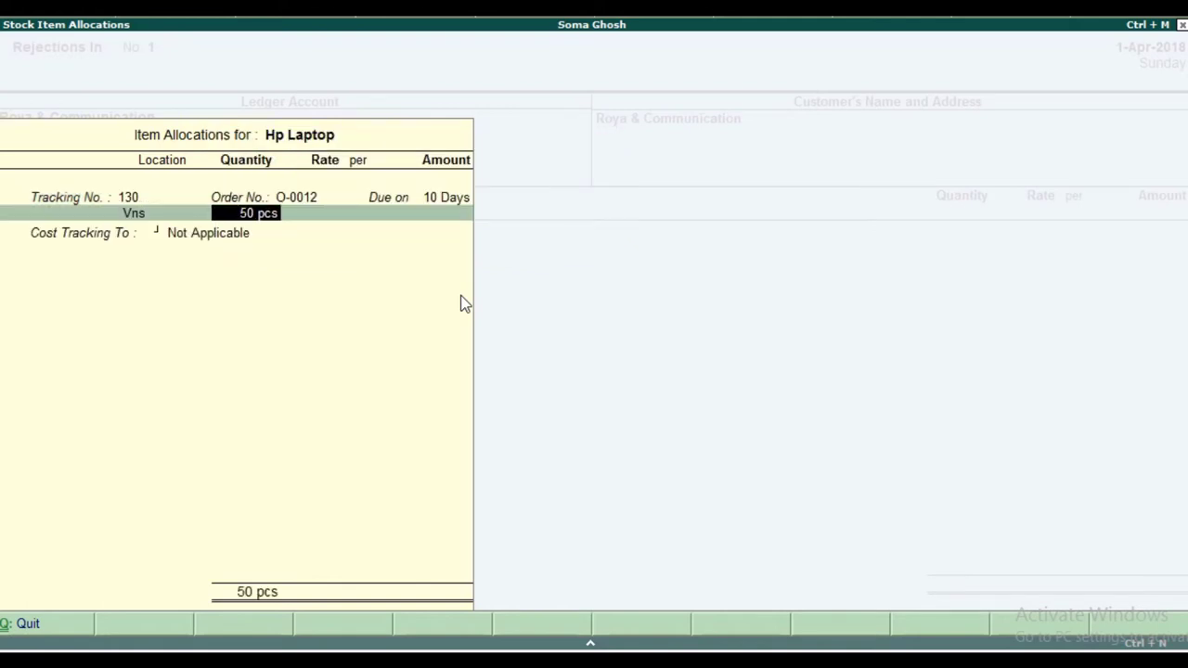
Step: Set the rejected Hp Laptop quantity to 5 pcs with no rate or amount and cost tracking Not Applicable, and end the allocation
type("5")
key("Return")
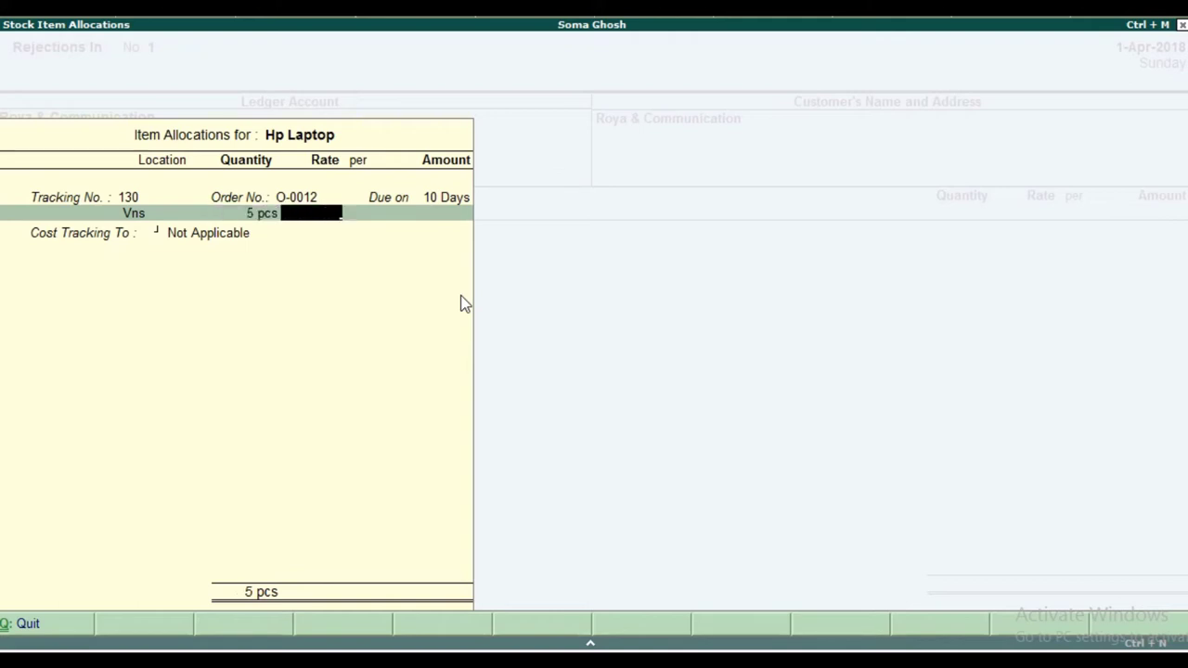
key("Return")
key("Return")
key("Return")
key("Return")
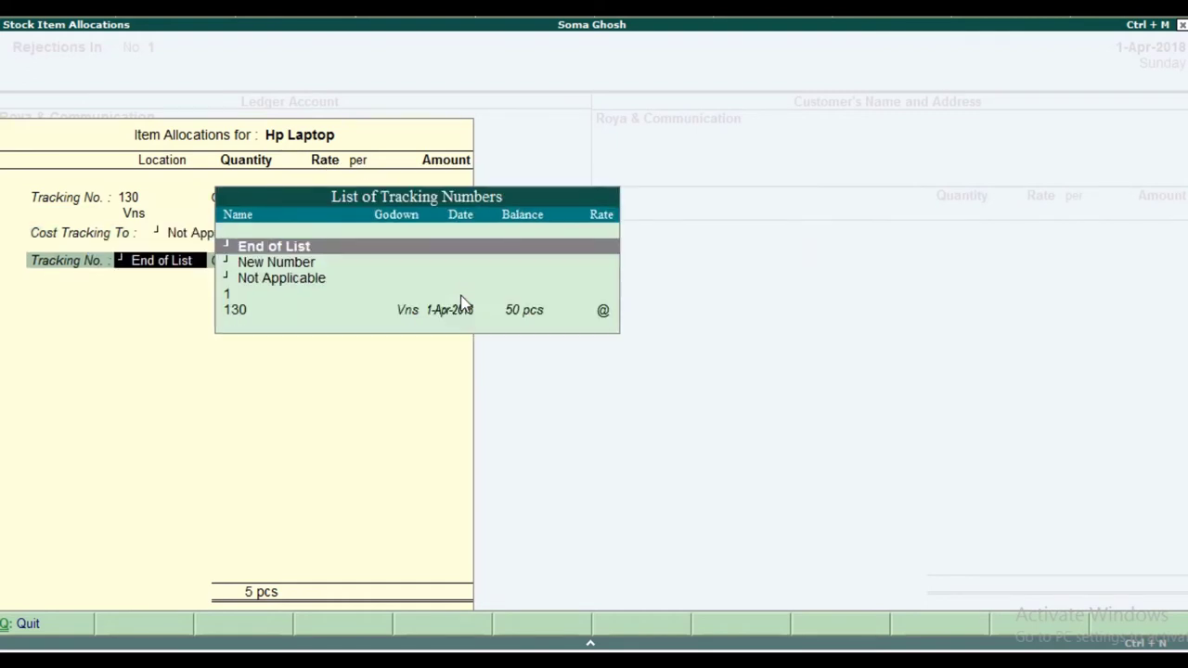
key("Return")
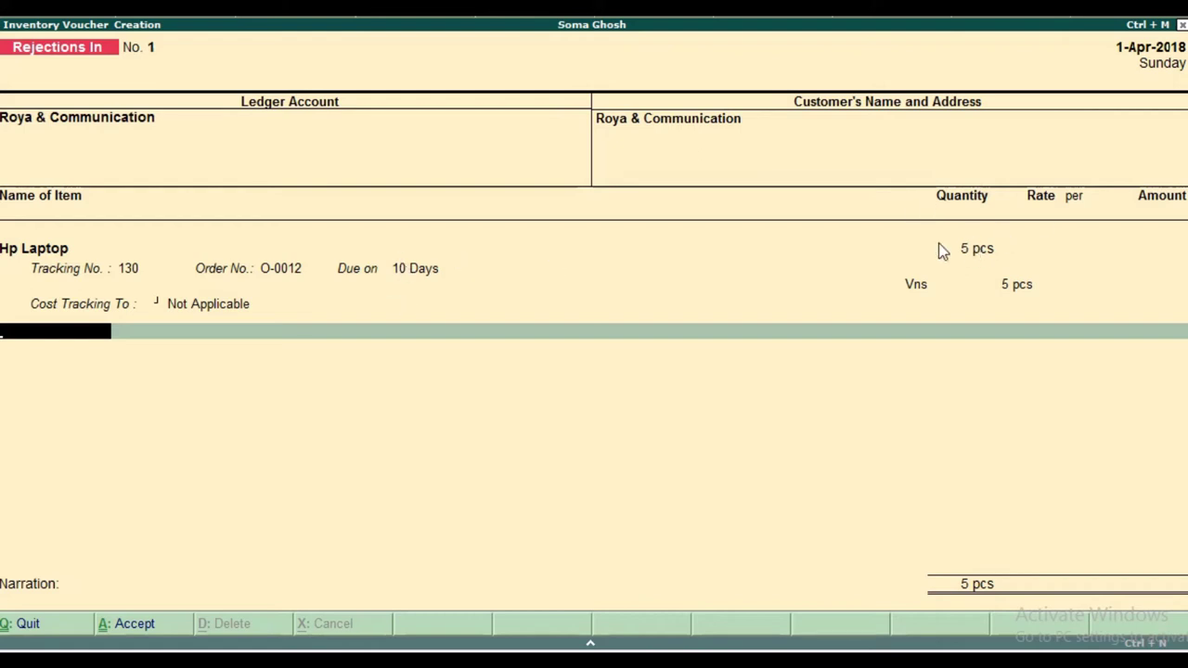
Step: Enter the narration "5 item returned" and save the Rejections In voucher
key("Return")
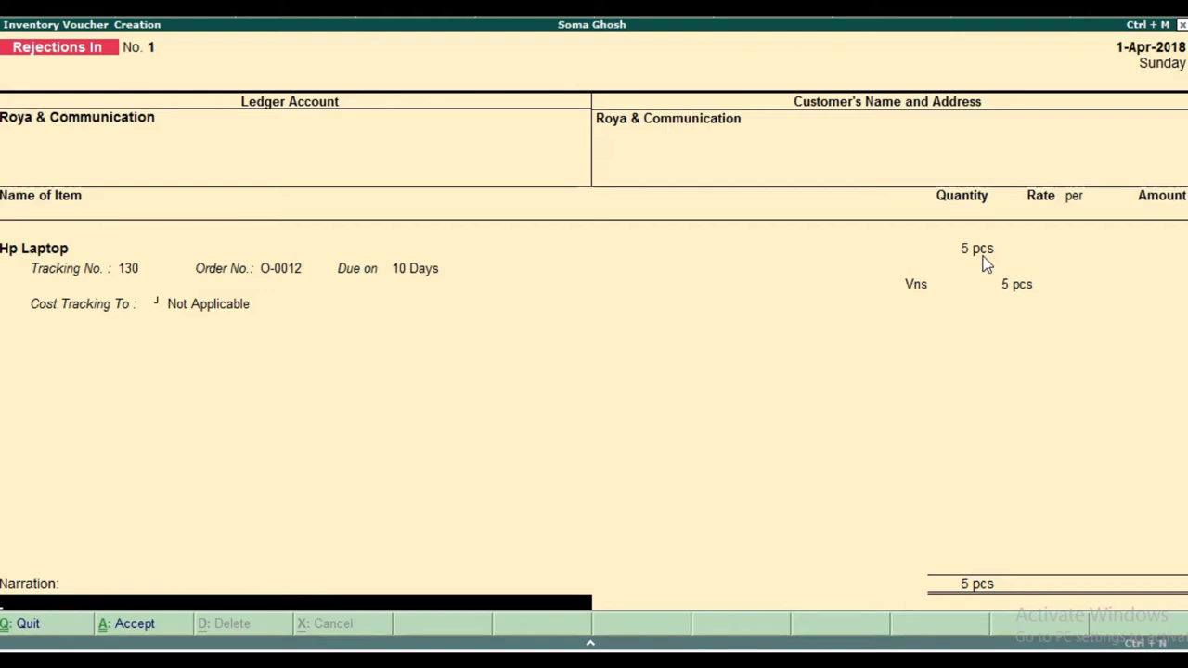
type("5 item")
type("returned")
key("Return")
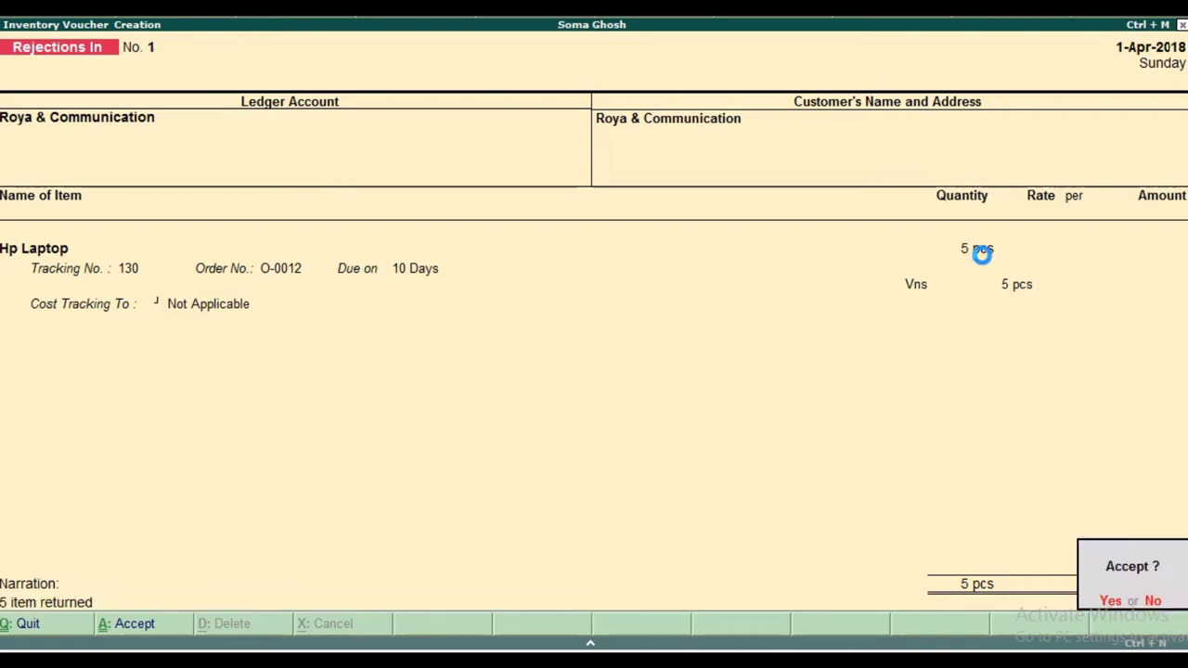
key("Return")
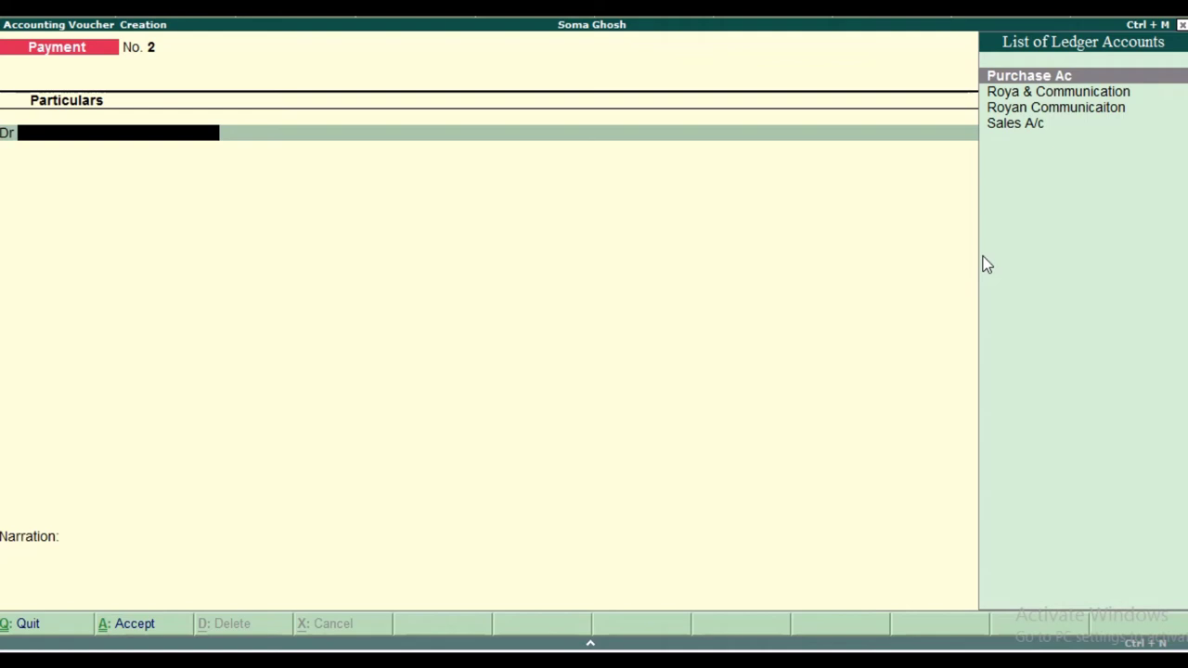
Step: Start a Sales voucher with reference number 131 and select Roya & Communication as the party
key("F8")
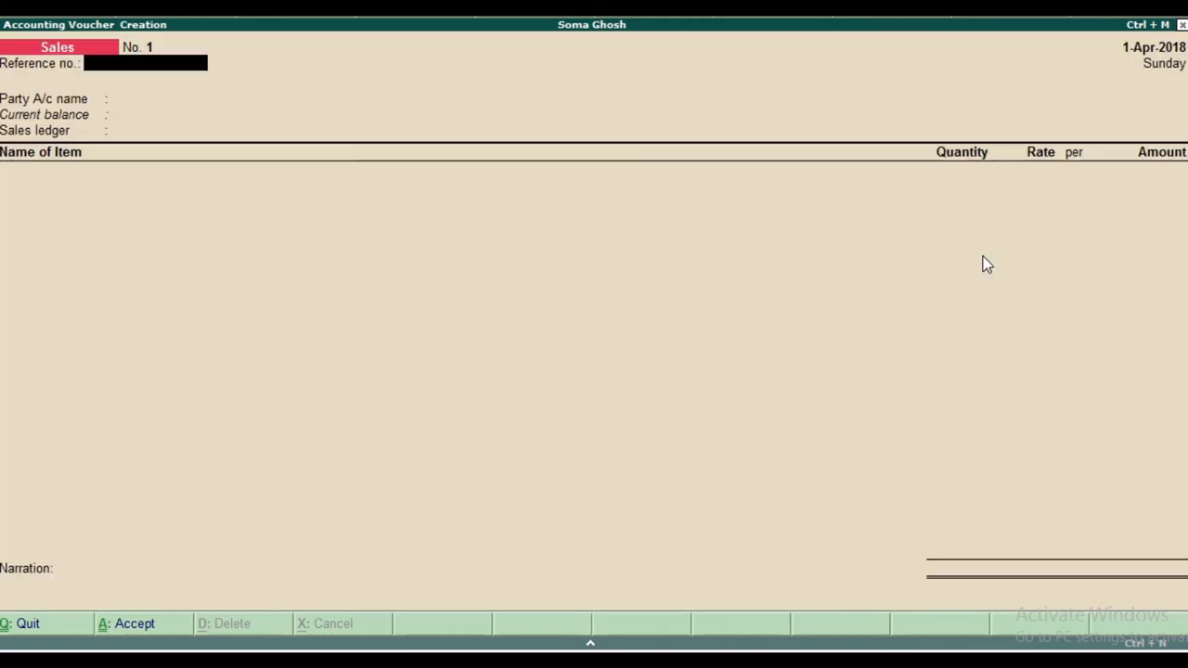
type("131")
key("Return")
key("Down")
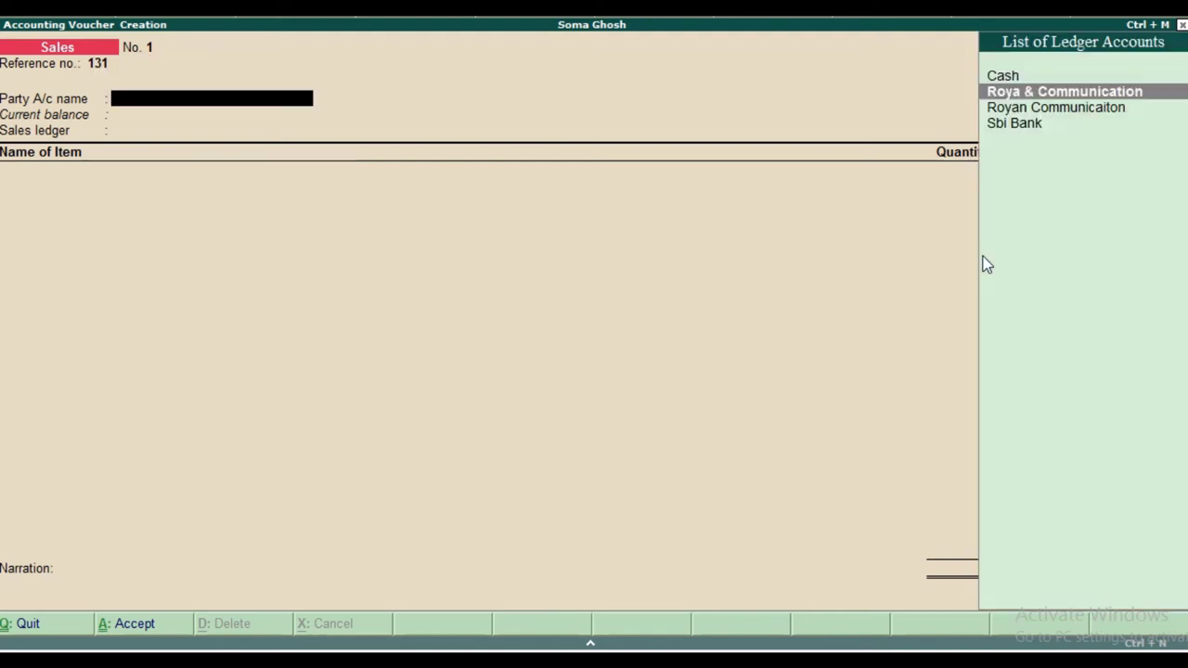
key("Return")
Step: Link the sale to delivery note 130 dated 1-Apr-2018 and finish the delivery note list
key("Down")
key("Down")
key("Down")
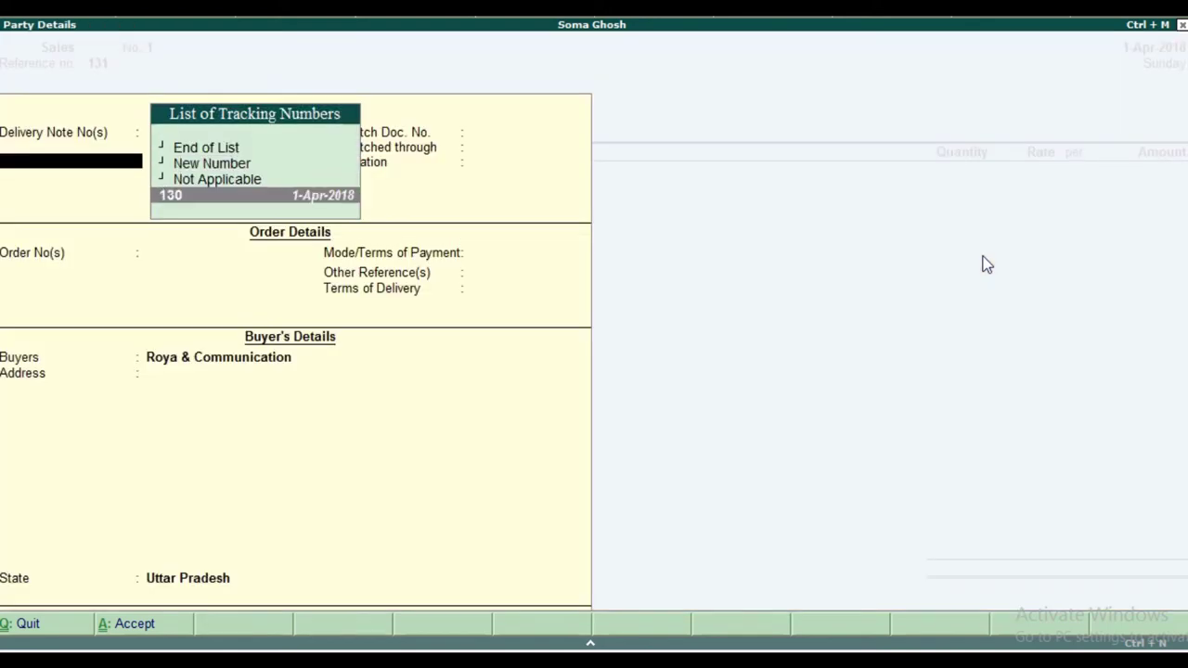
key("Return")
key("Return")
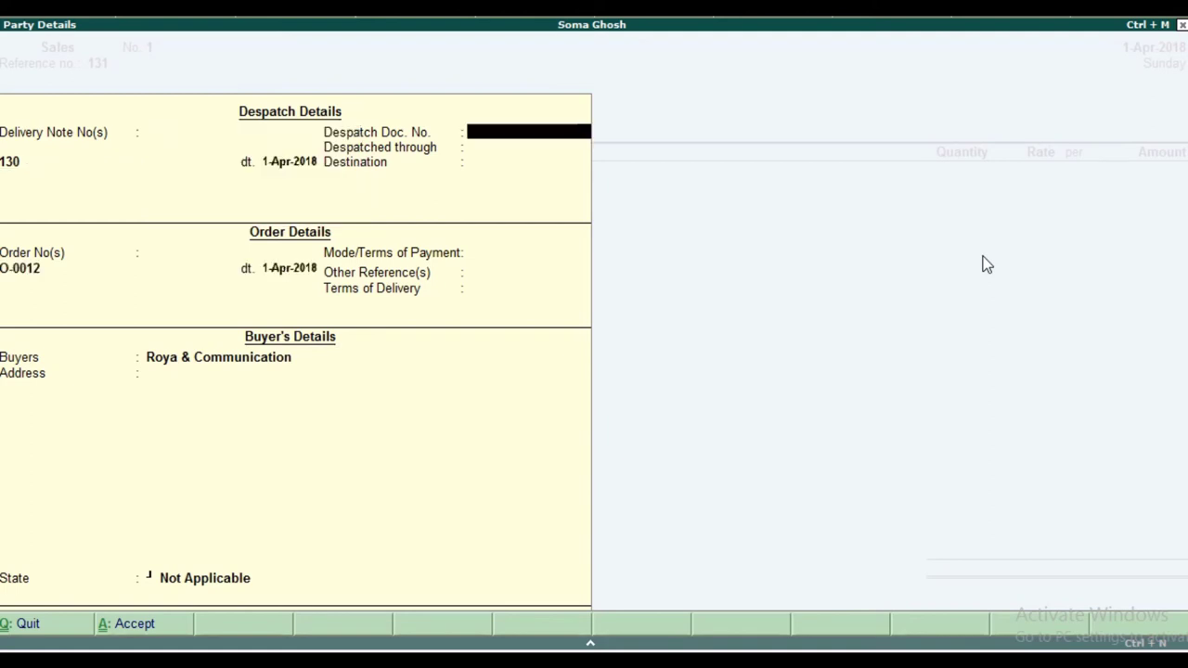
Step: Leave the remaining despatch, order and buyer details at their defaults, with state Not Applicable, and keep Sales A/c as the sales ledger
key("Return")
key("Return")
key("Return")
key("Return")
key("Return")
key("Return")
key("Return")
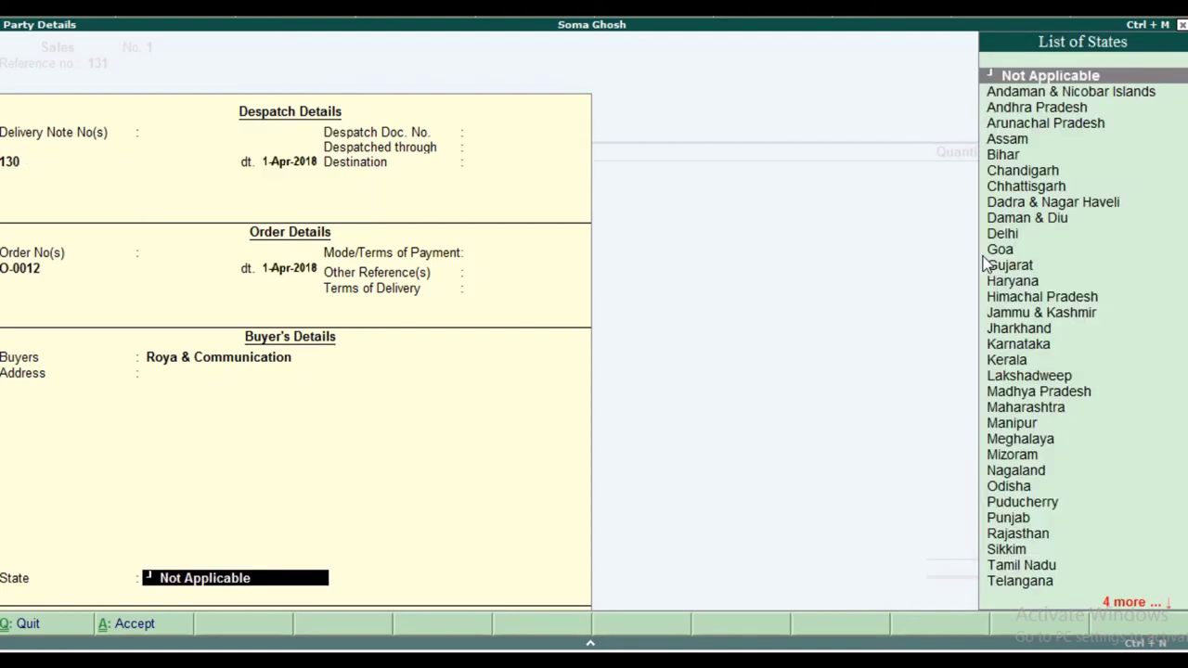
key("Return")
key("Return")
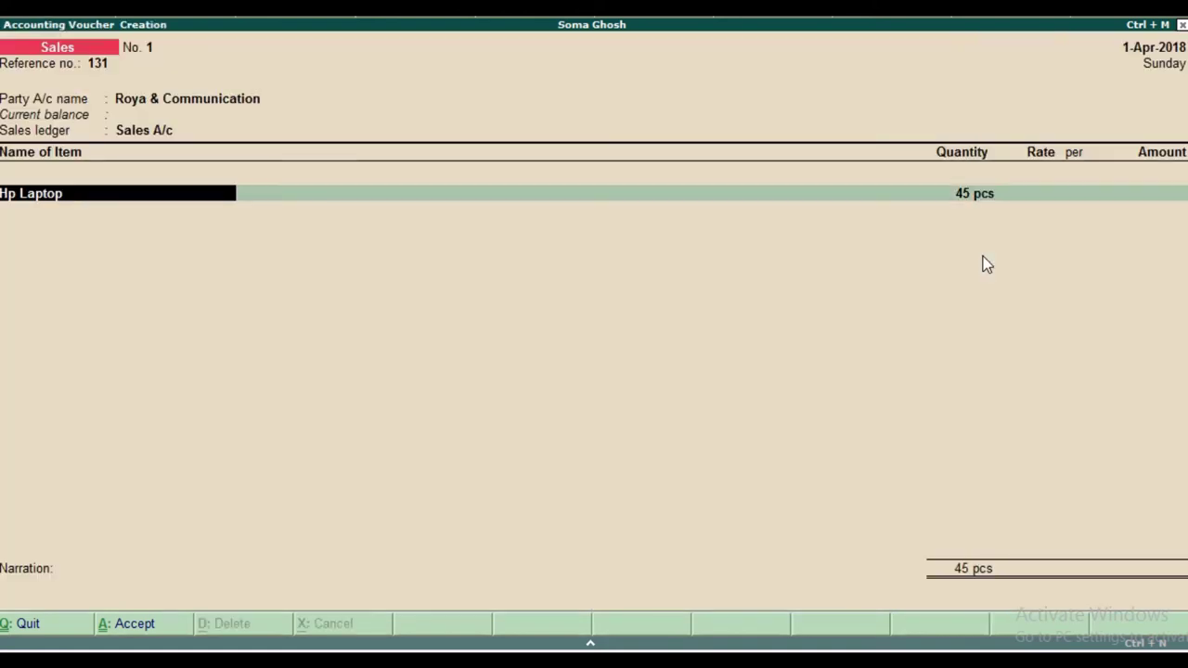
Step: Keep tracking number 130, location Vns and 45 pcs for the sold Hp Laptop, and set its rate to 26000 per pcs
key("Return")
key("Return")
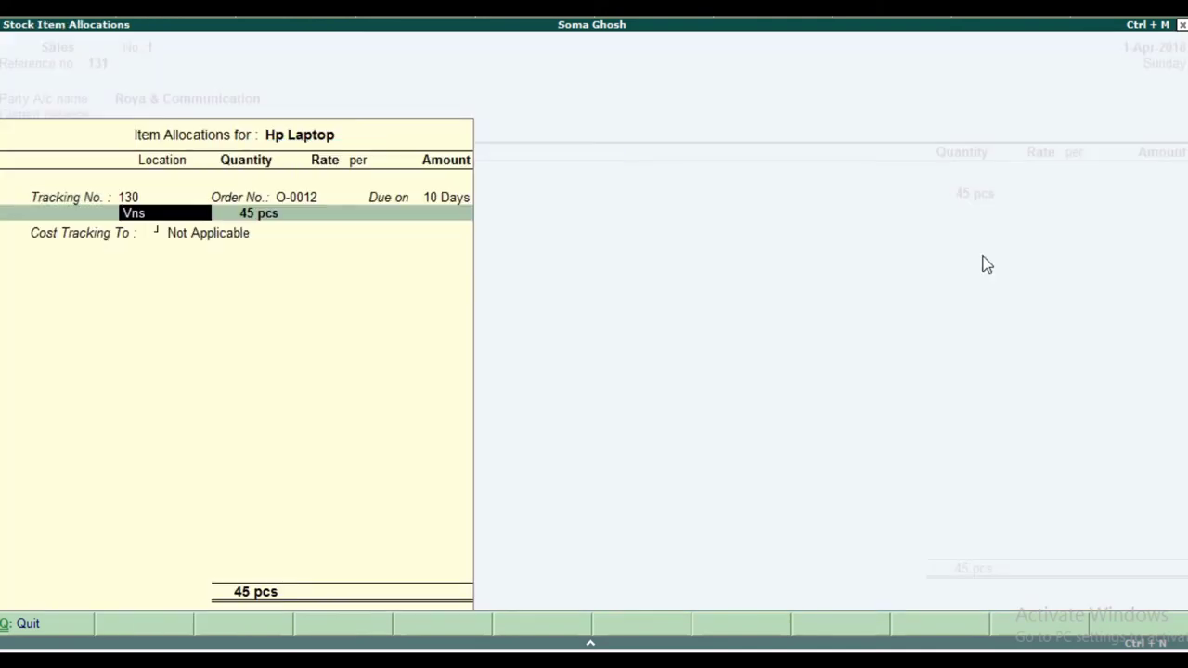
key("Return")
key("Return")
key("Return")
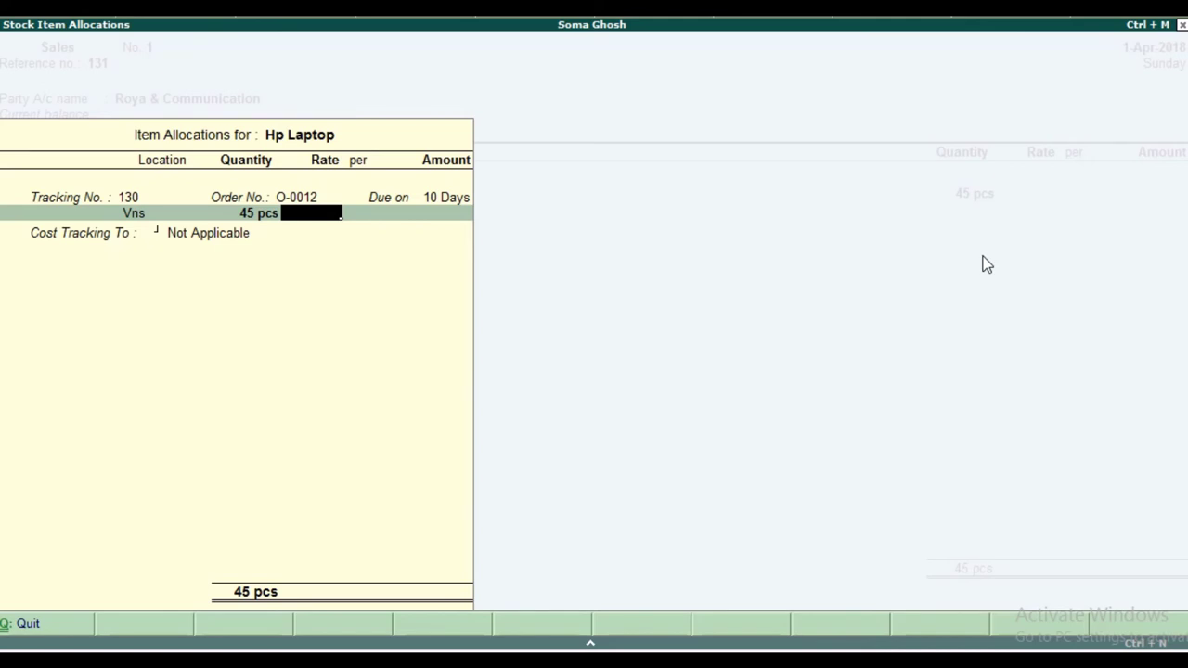
type("26000")
key("Return")
key("Return")
key("Return")
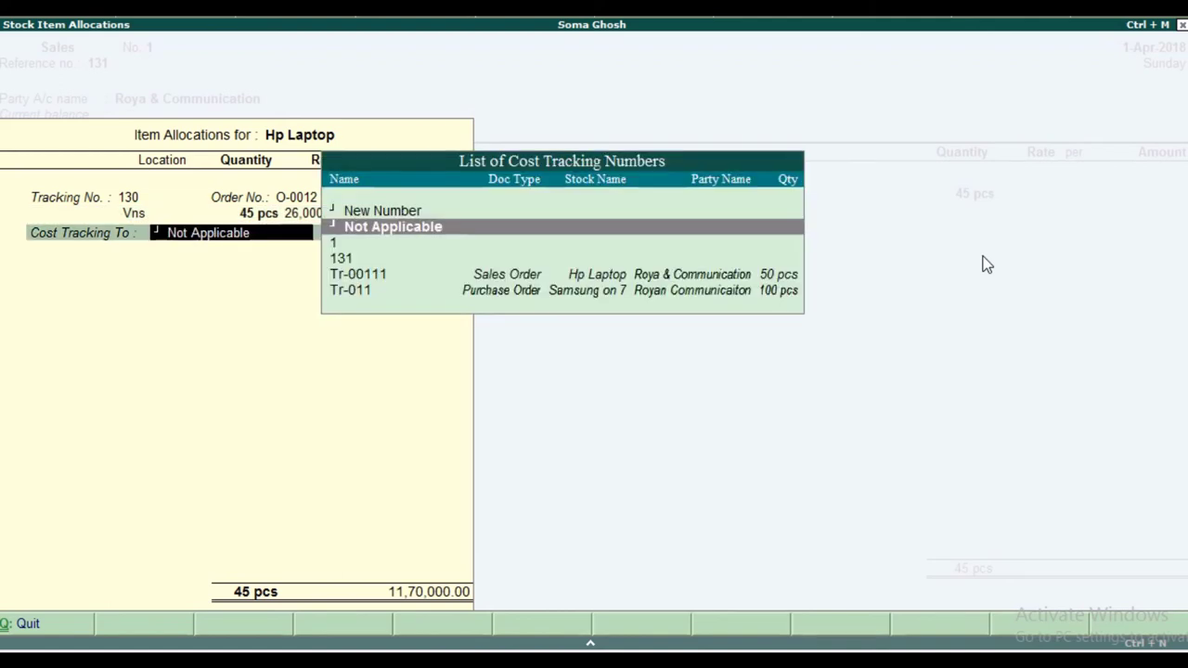
Step: Assign the Hp Laptop sale to cost tracking number Tr-00111 and end the item allocation
key("Down")
key("Down")
key("Down")
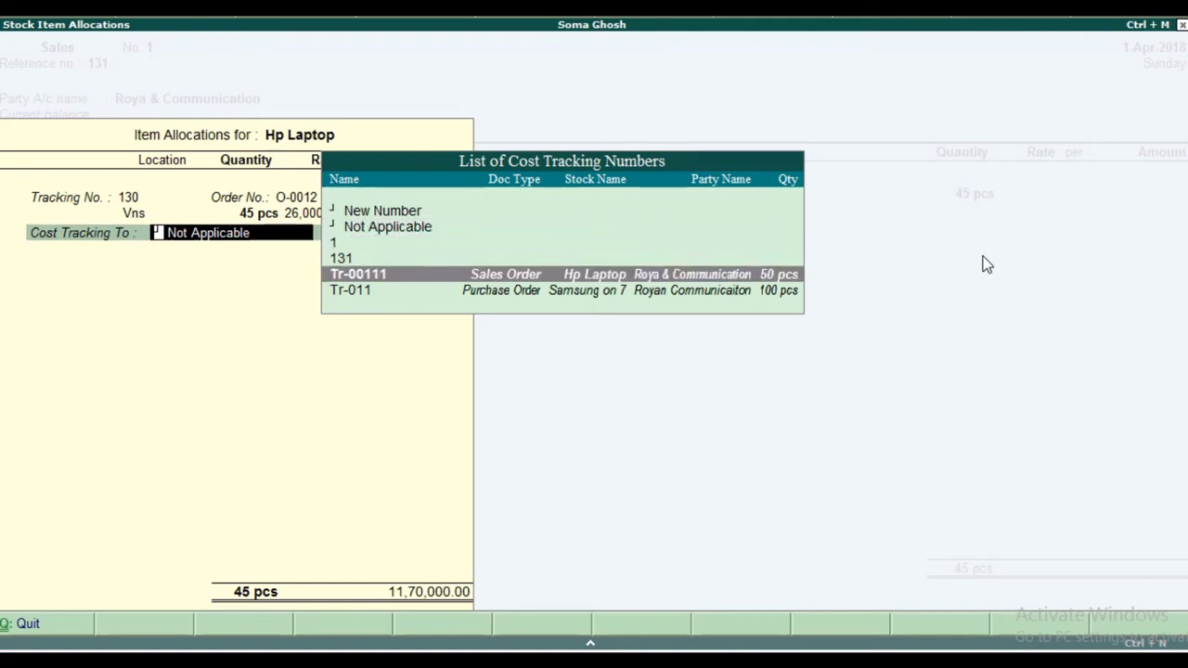
key("Return")
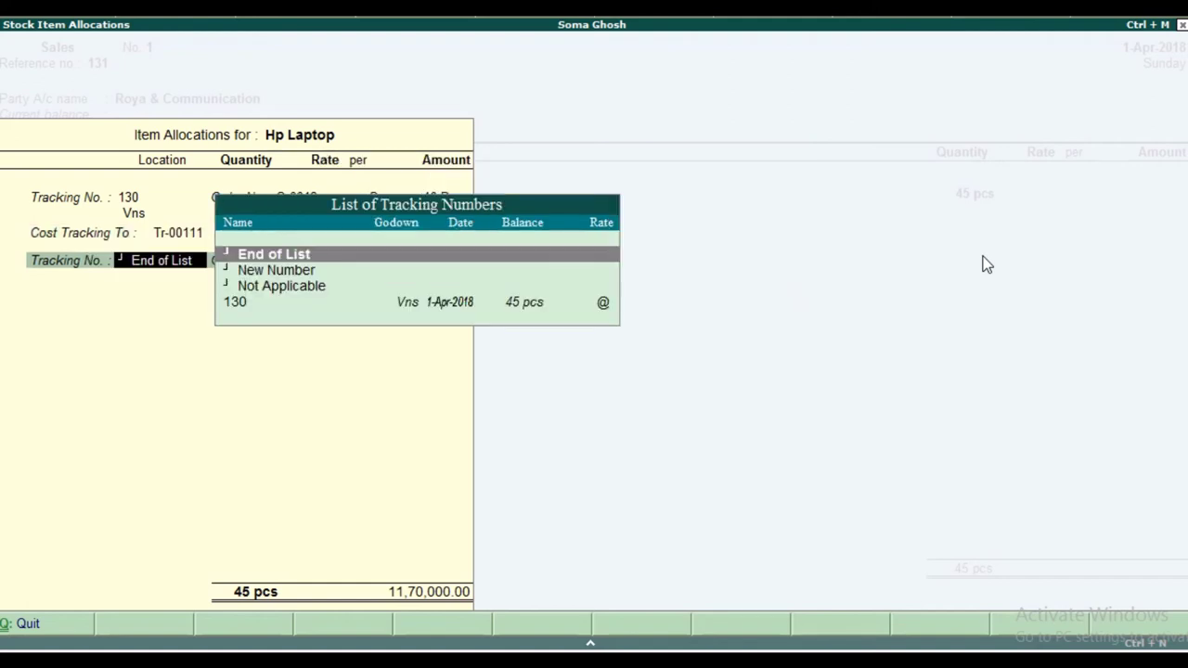
key("Return")
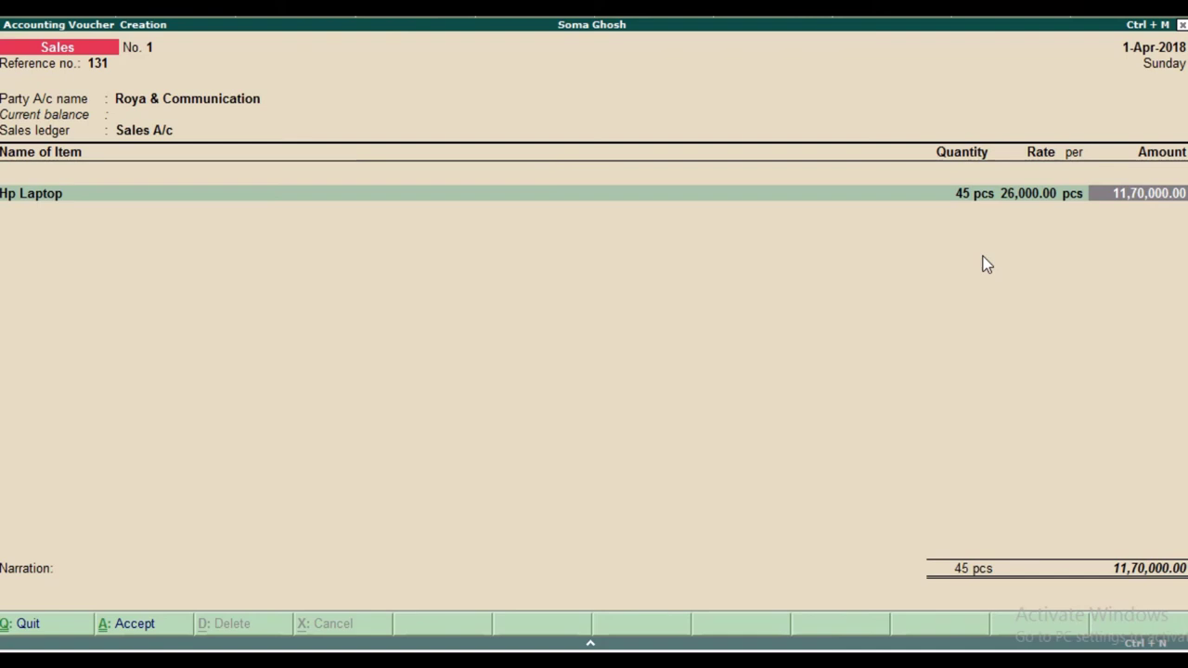
Step: Finish the sales item list, enter the narration "being sold item on credit" and save the Sales voucher
key("Return")
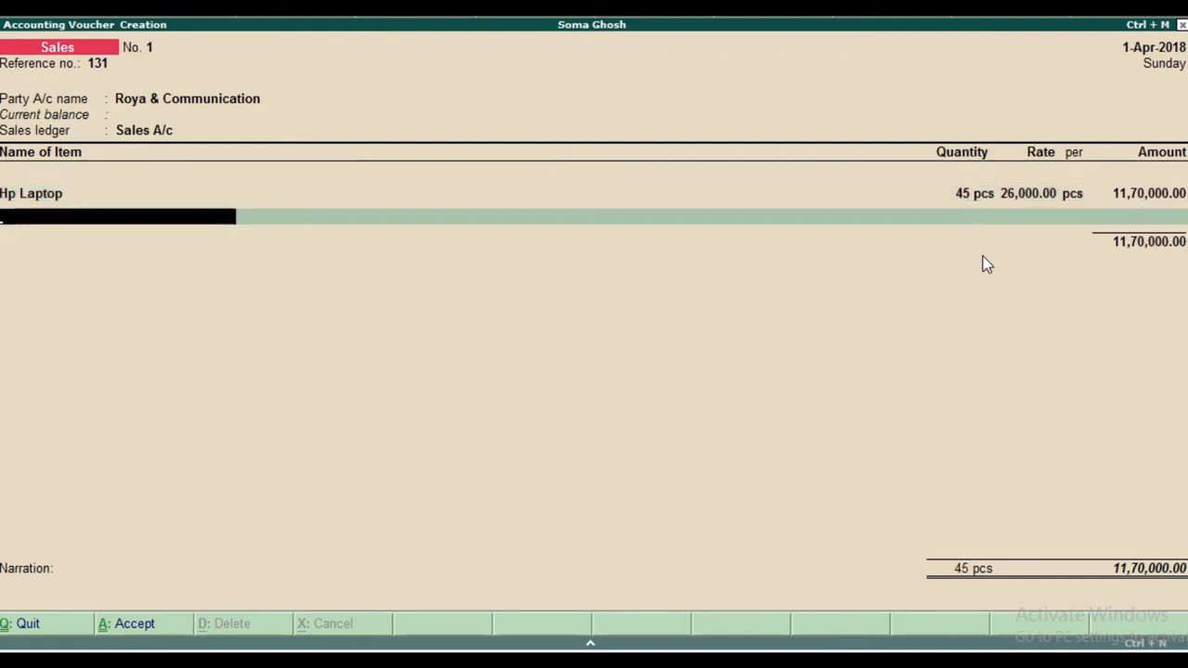
key("Return")
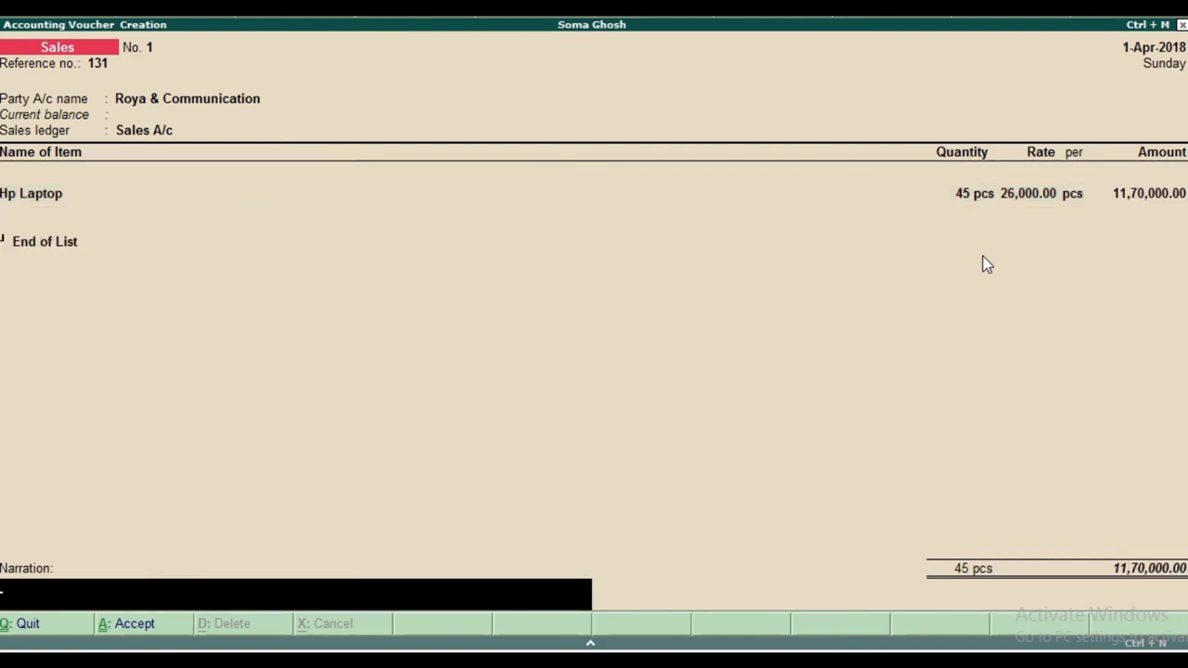
type("being sold item on credit")
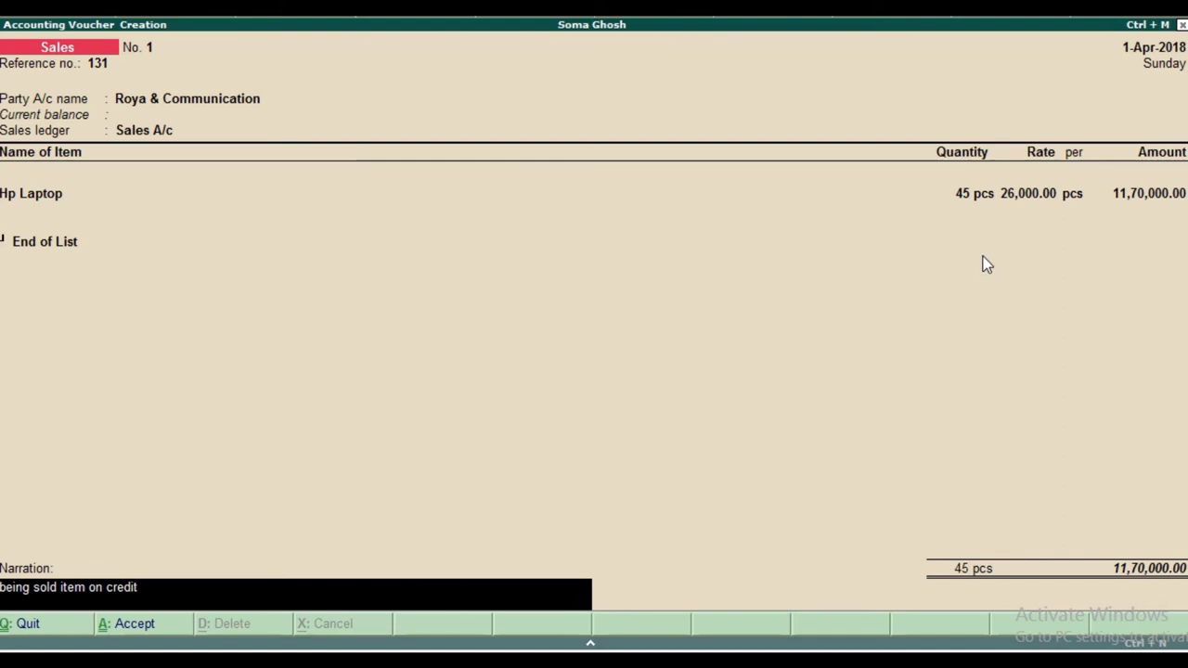
key("Return")
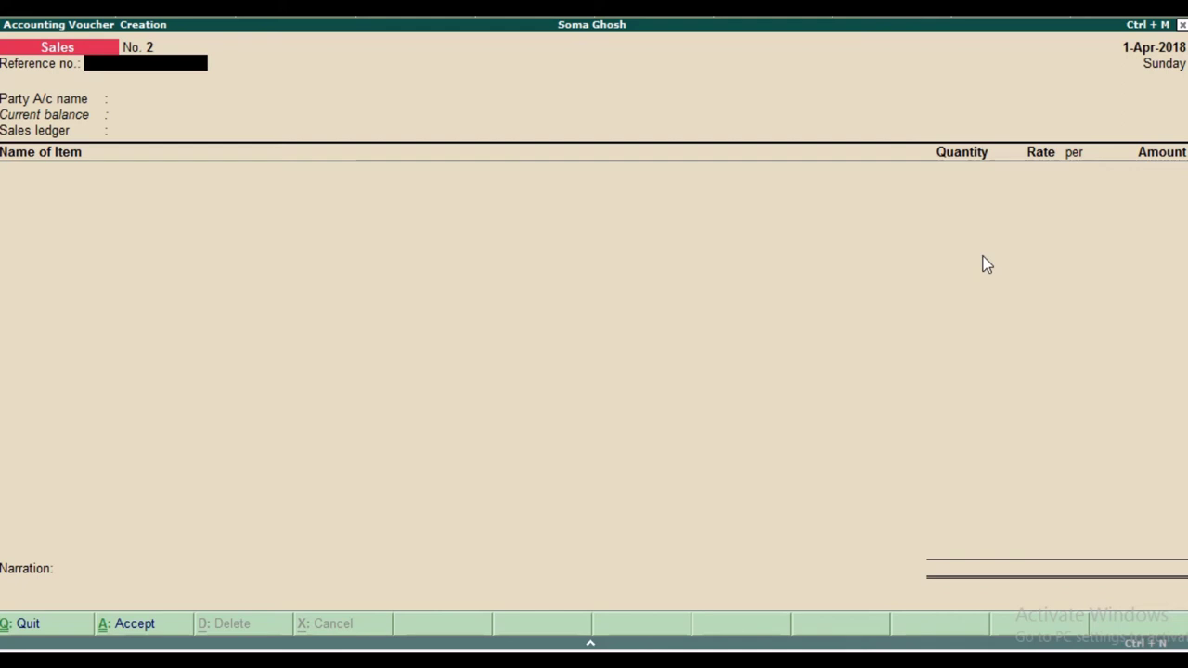
Step: Start a Receipt voucher and credit Roya & Communication with 1170000
key("F6")
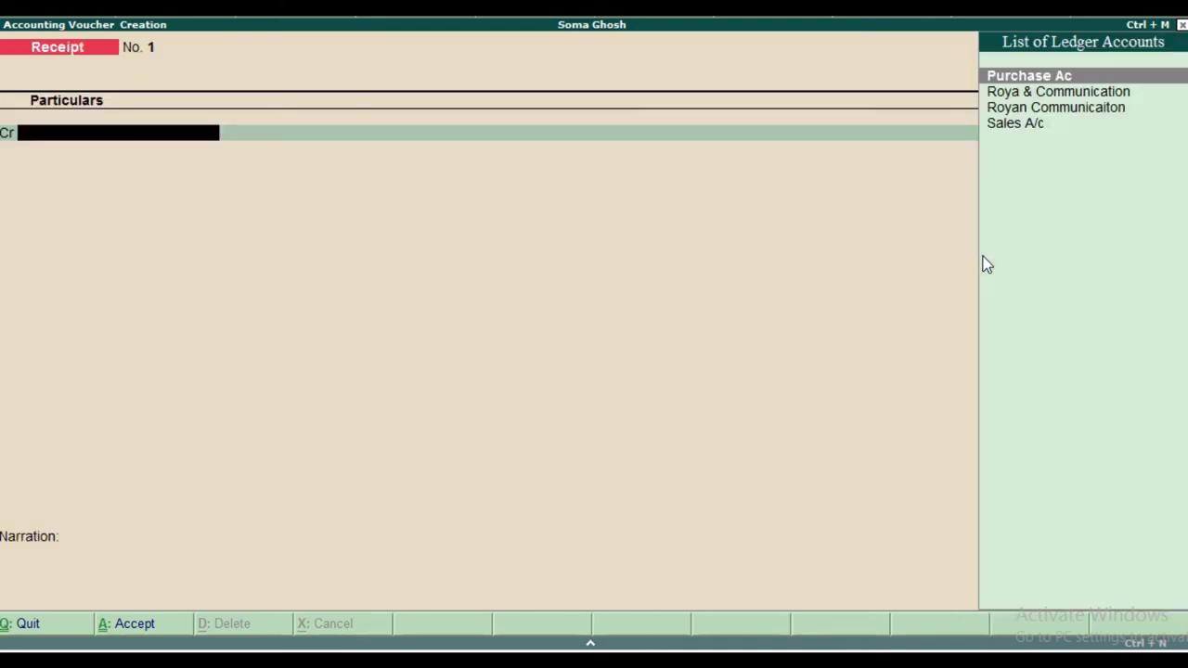
key("Down")
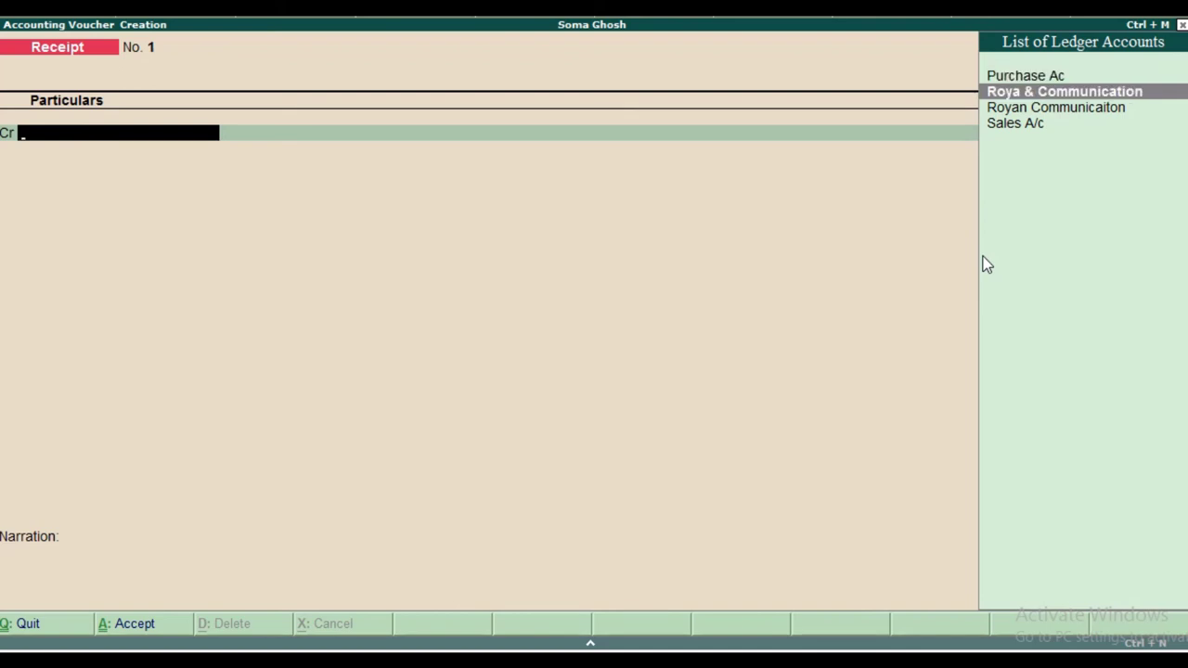
key("Return")
type("11")
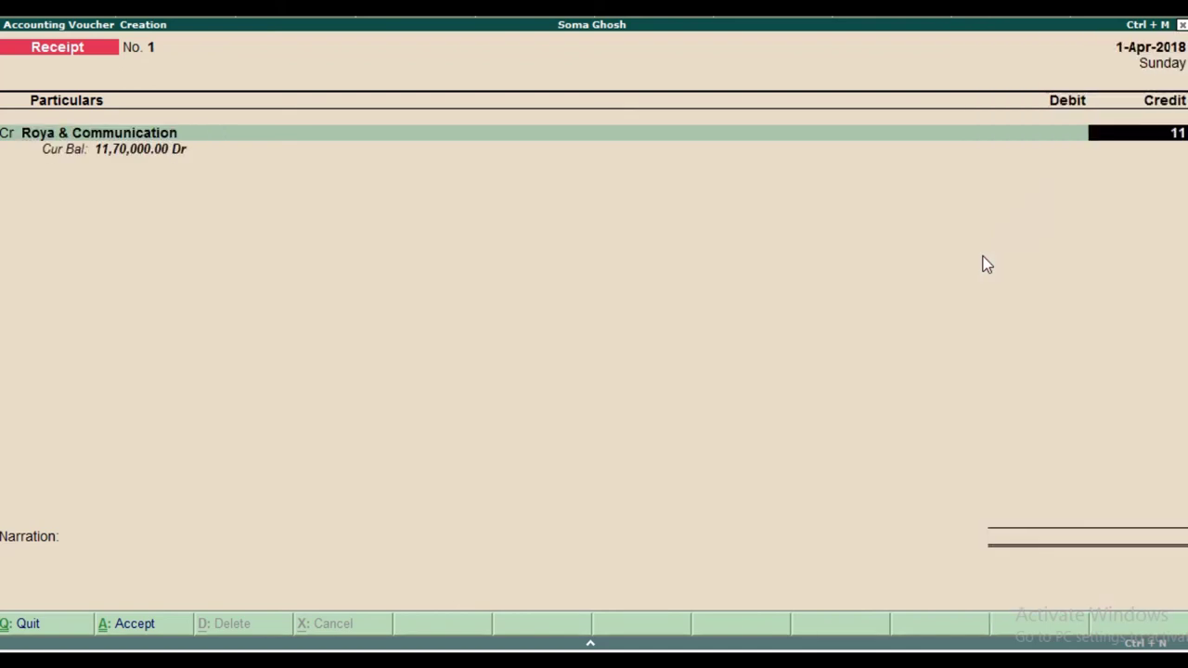
type("70000")
key("Return")
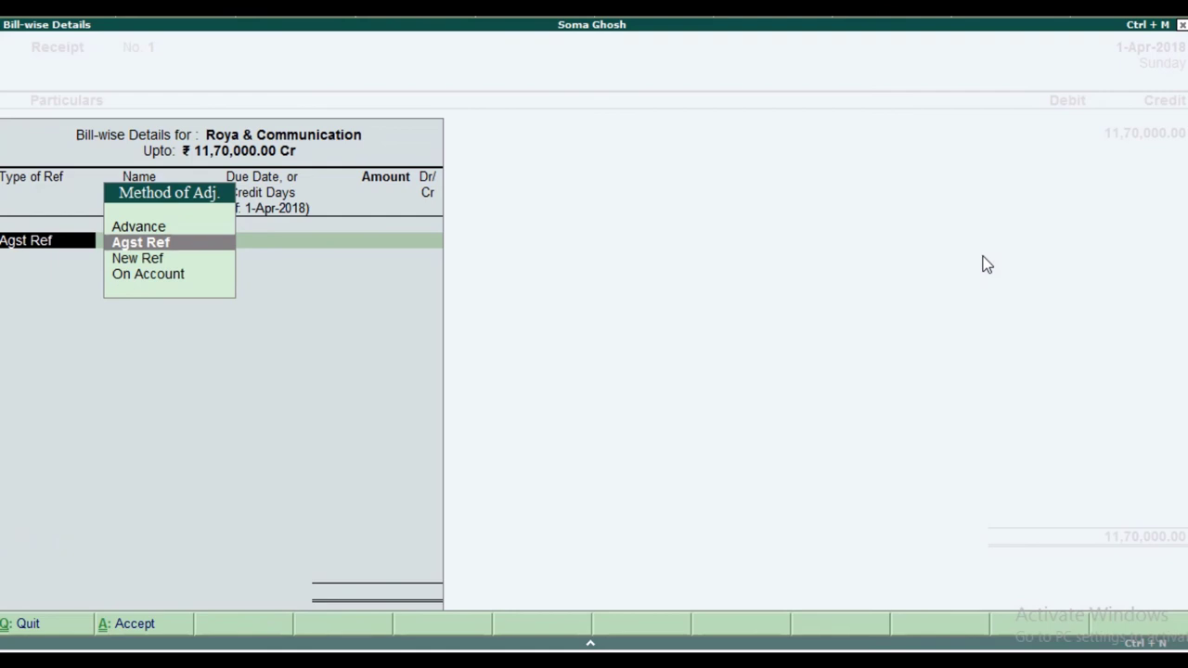
Step: Allocate the full receipt as Agst Ref to Roya & Communication's pending bill 1, as a Cr amount of 11,70,000.00
key("Return")
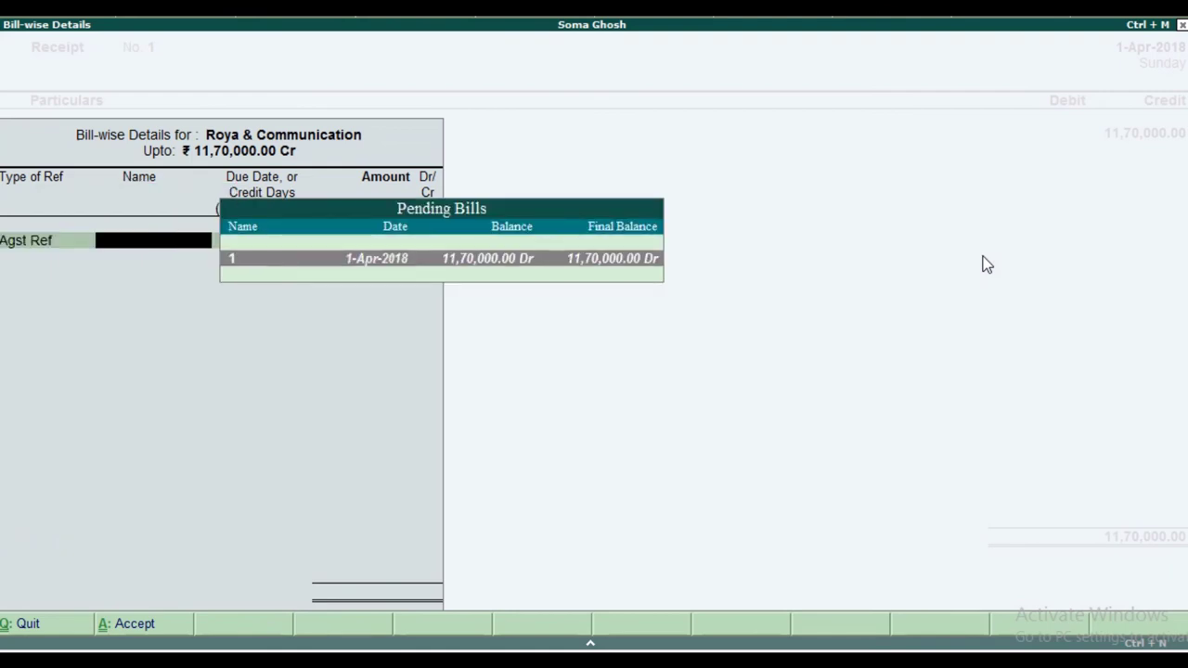
key("Return")
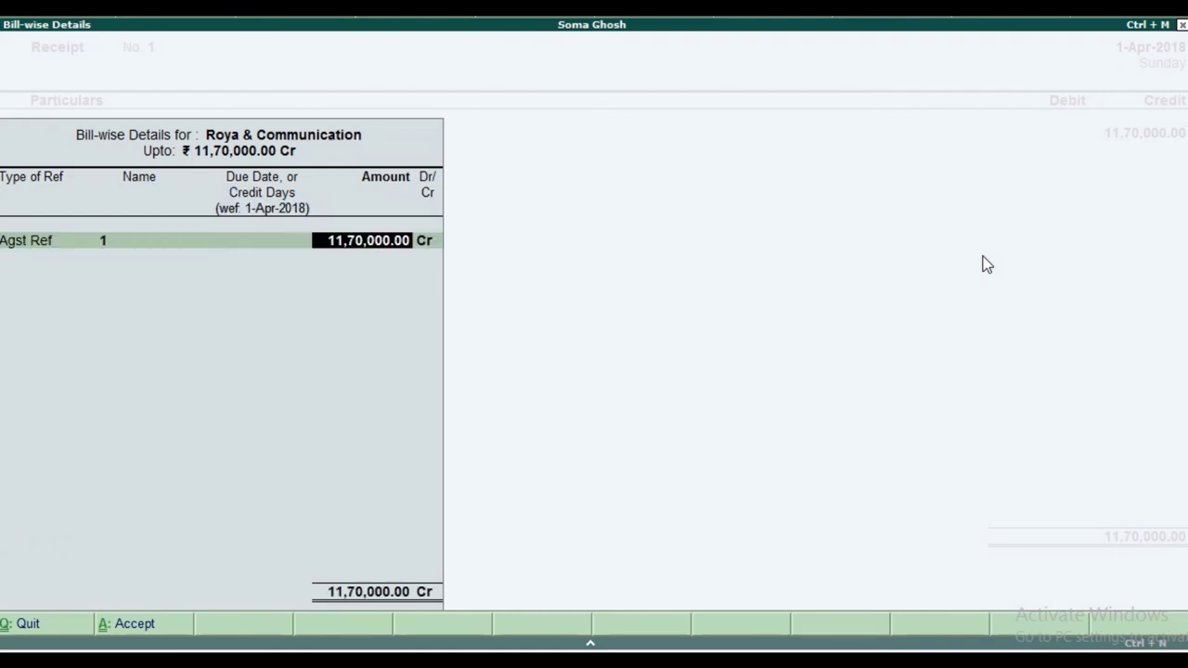
key("Return")
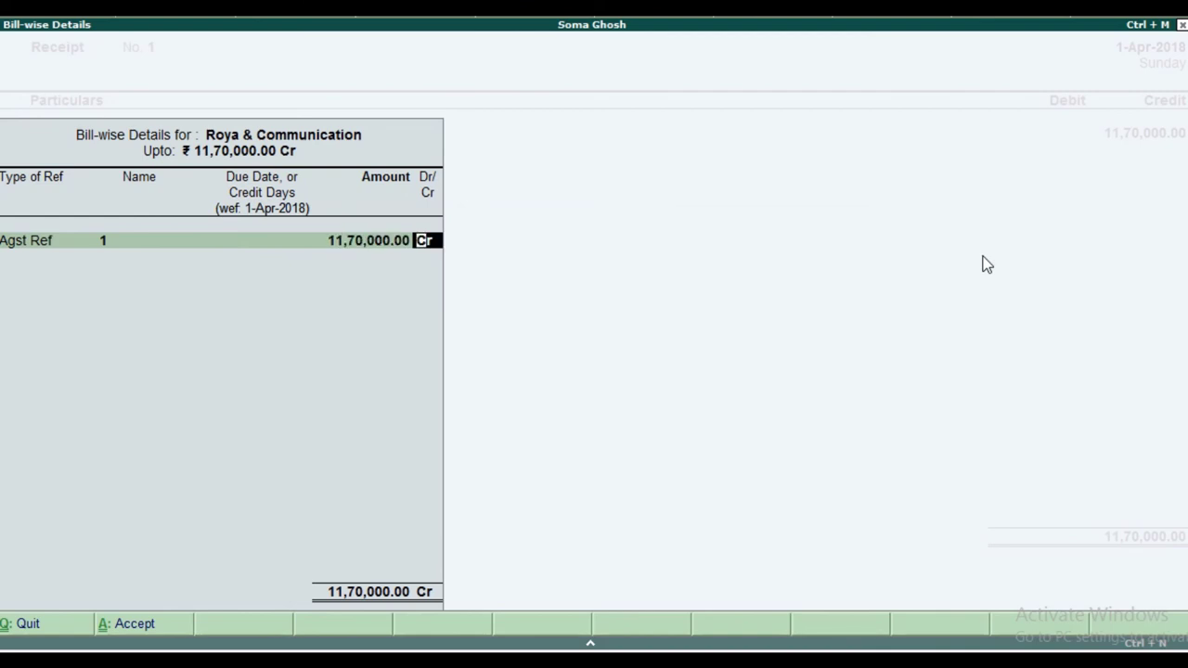
key("Return")
Step: Debit the Cash ledger with the full 11,70,000.00 of the receipt
key("Down")
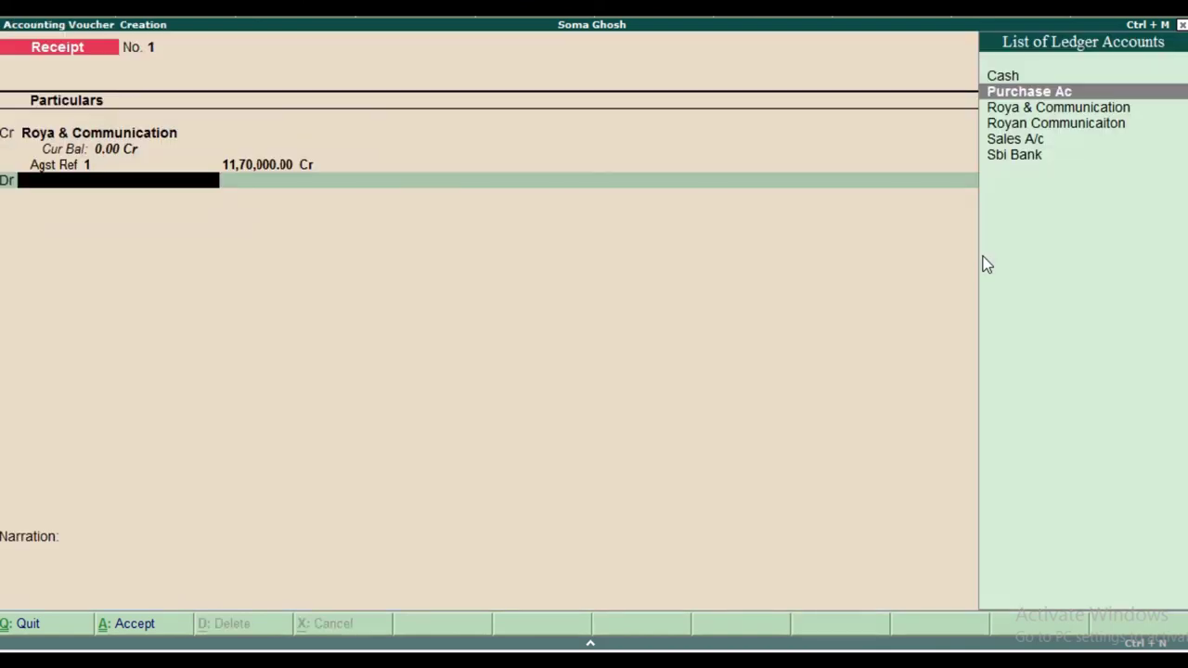
key("Up")
key("Return")
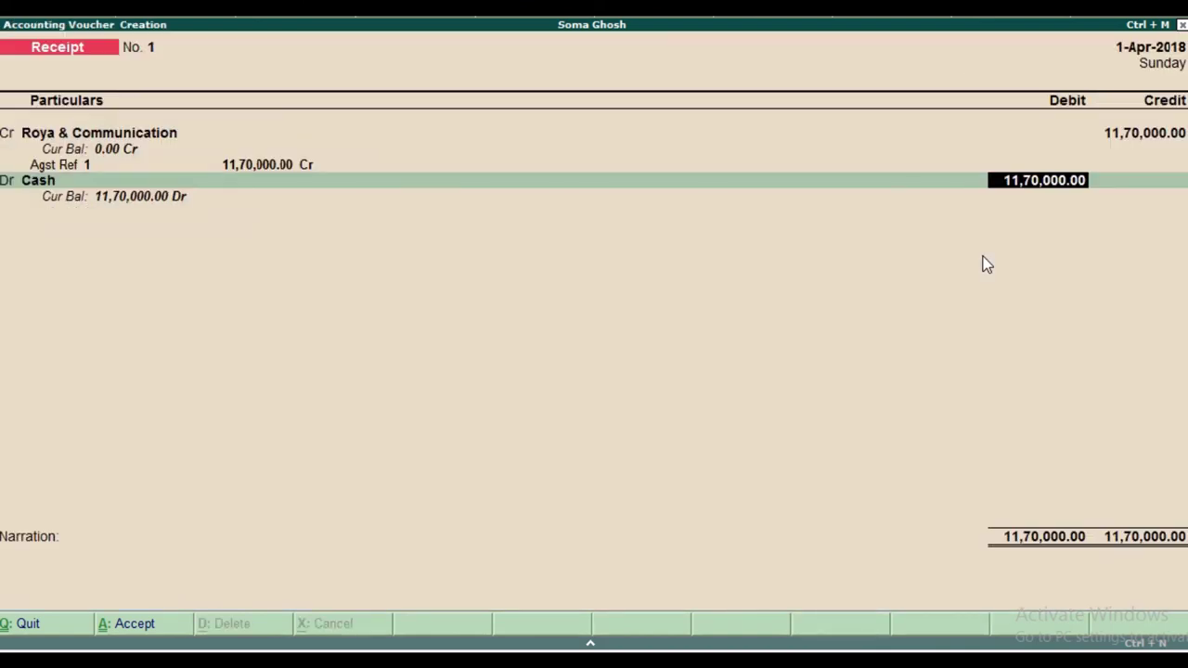
key("Return")
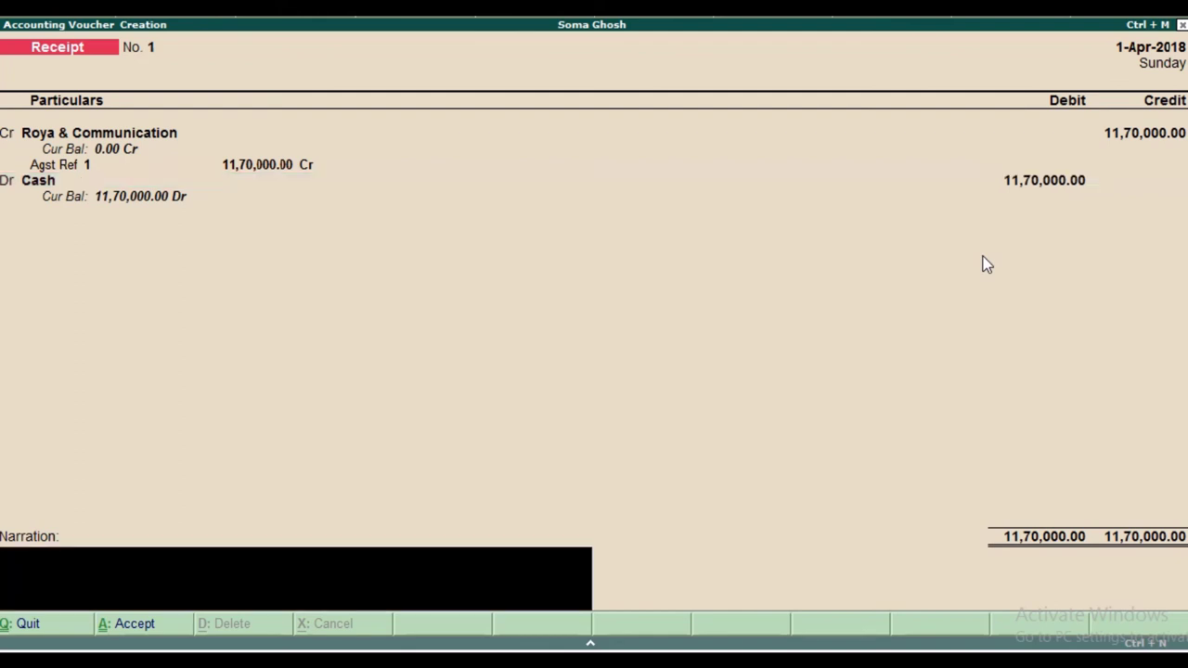
Step: Enter the narration "being fully recieved amount by cash.", save the Receipt voucher and leave voucher entry
type("being fully reci")
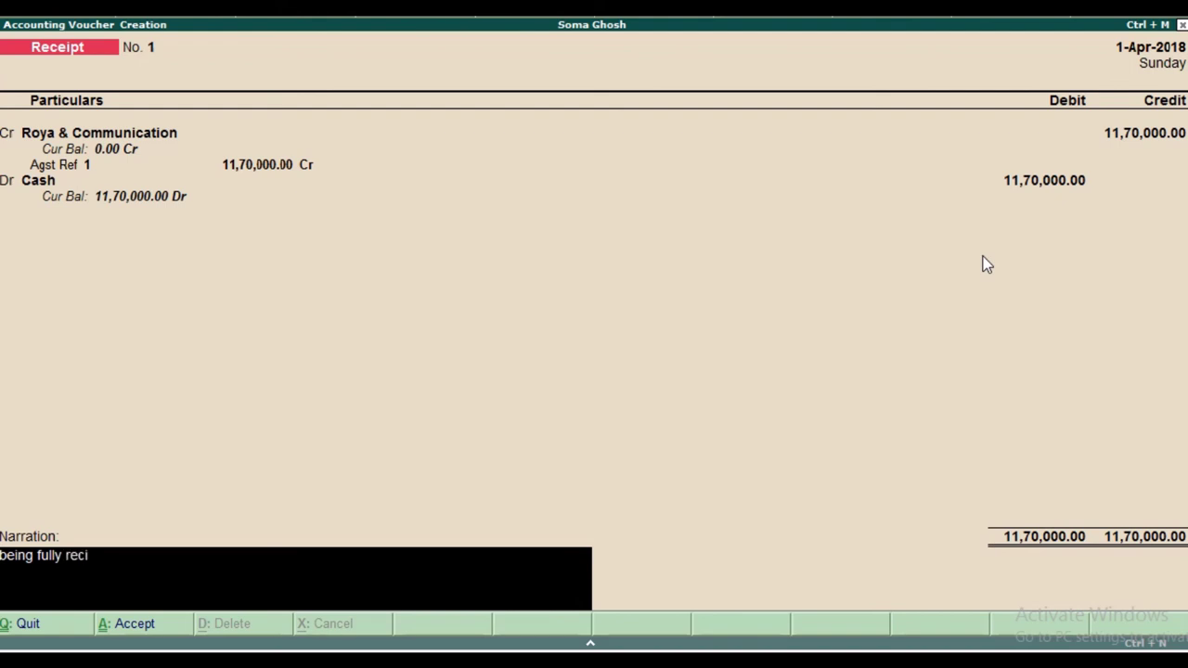
type("eved amount by cash")
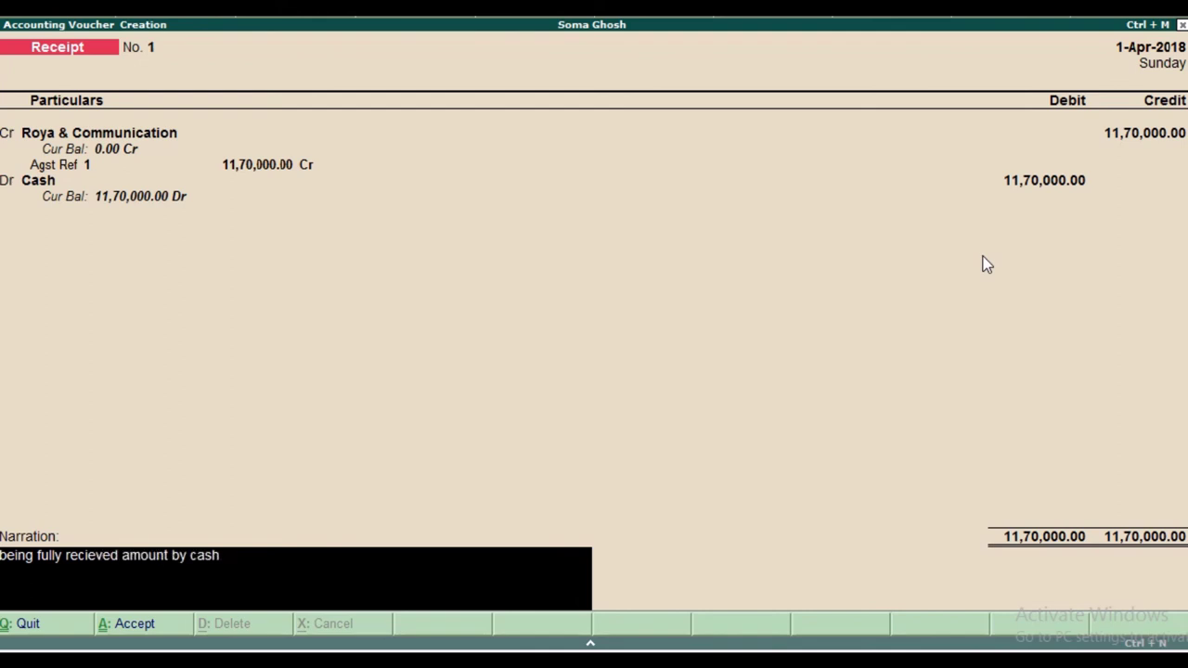
type(".")
key("Return")
key("Return")
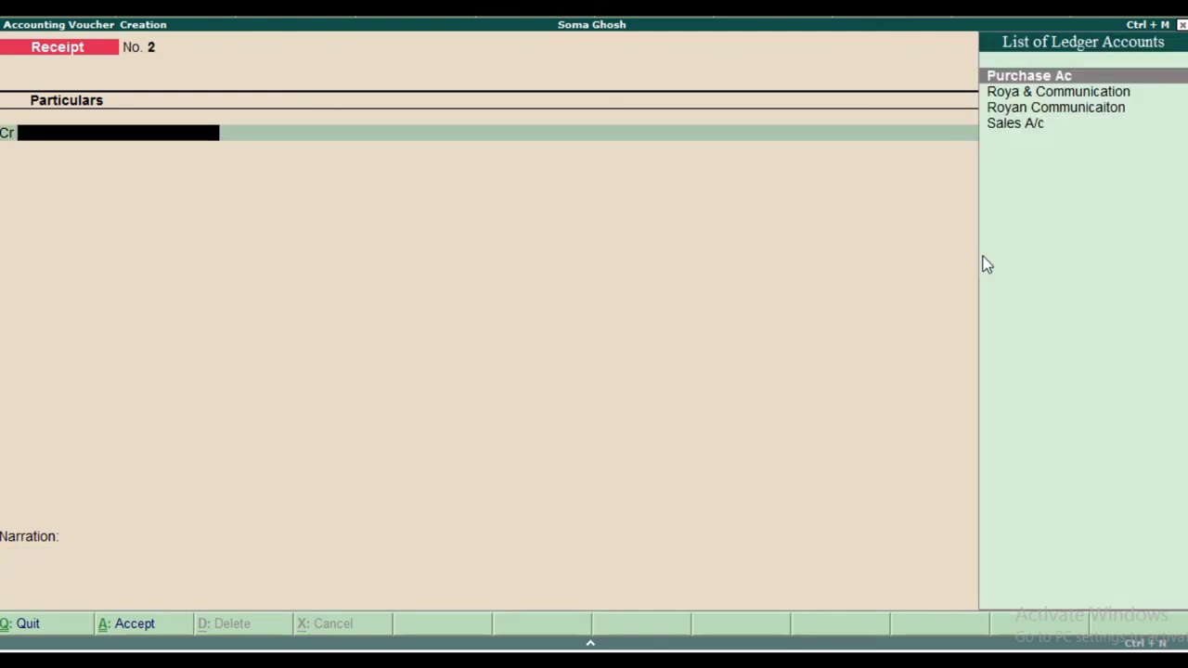
key("Escape")
key("Return")
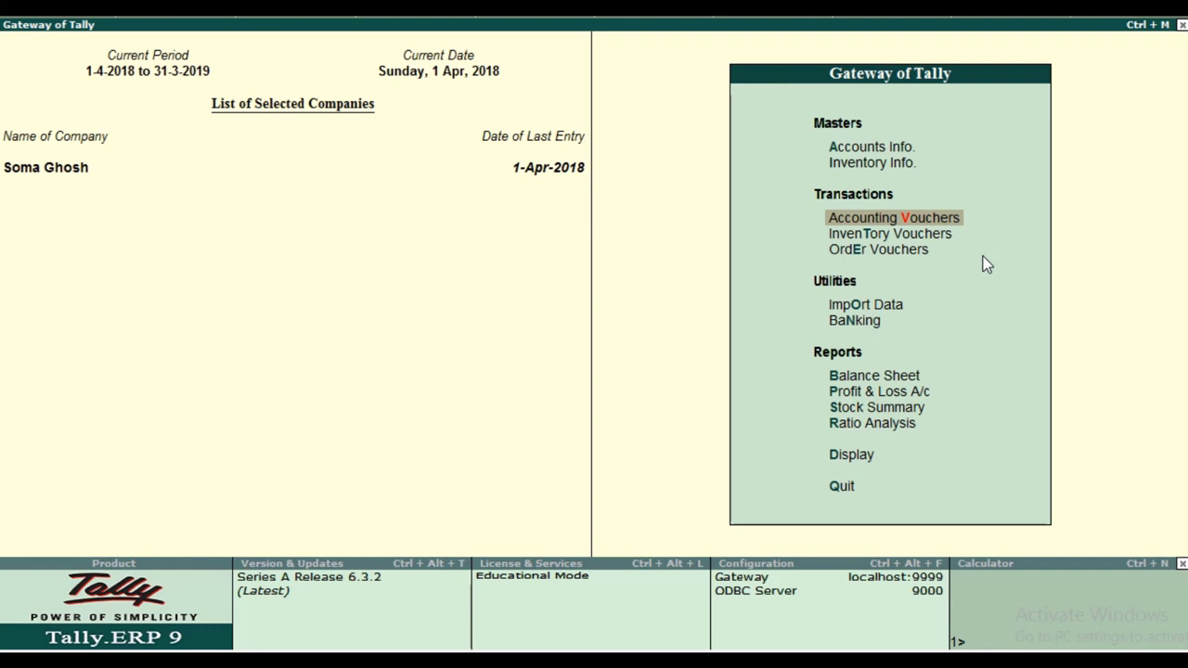
Step: Open the Day Book report of the company's recorded vouchers
key("Down")
key("Down")
key("Down")
key("Down")
key("Down")
key("Down")
key("Down")
key("Down")
key("Down")
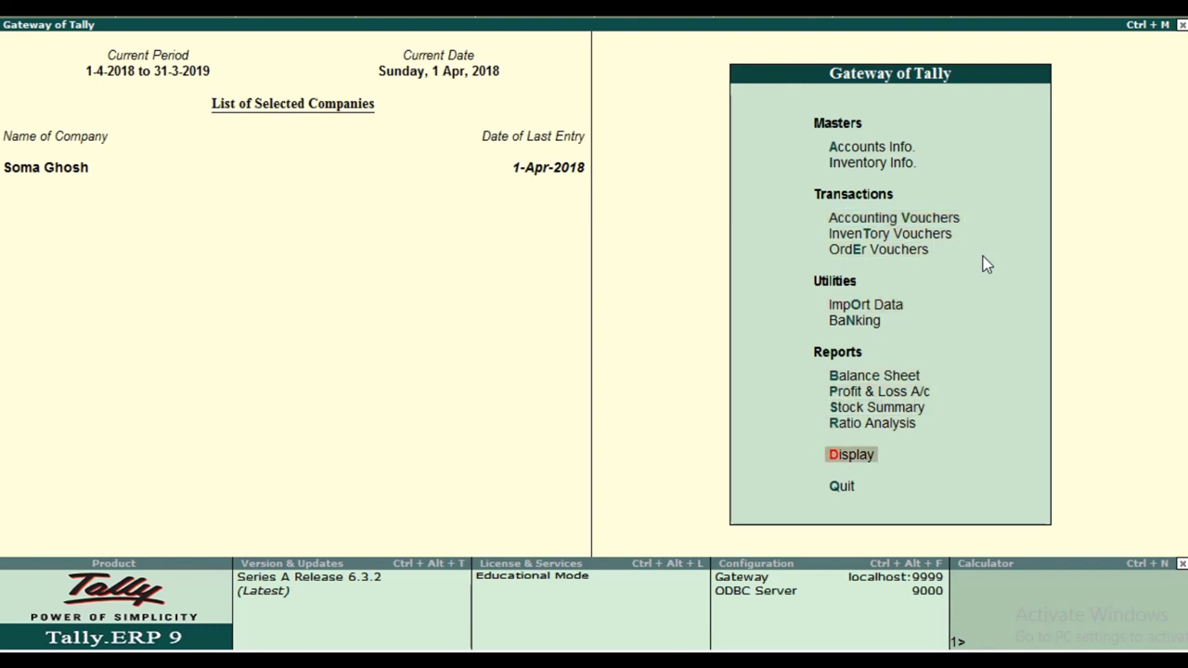
key("Return")
key("Down")
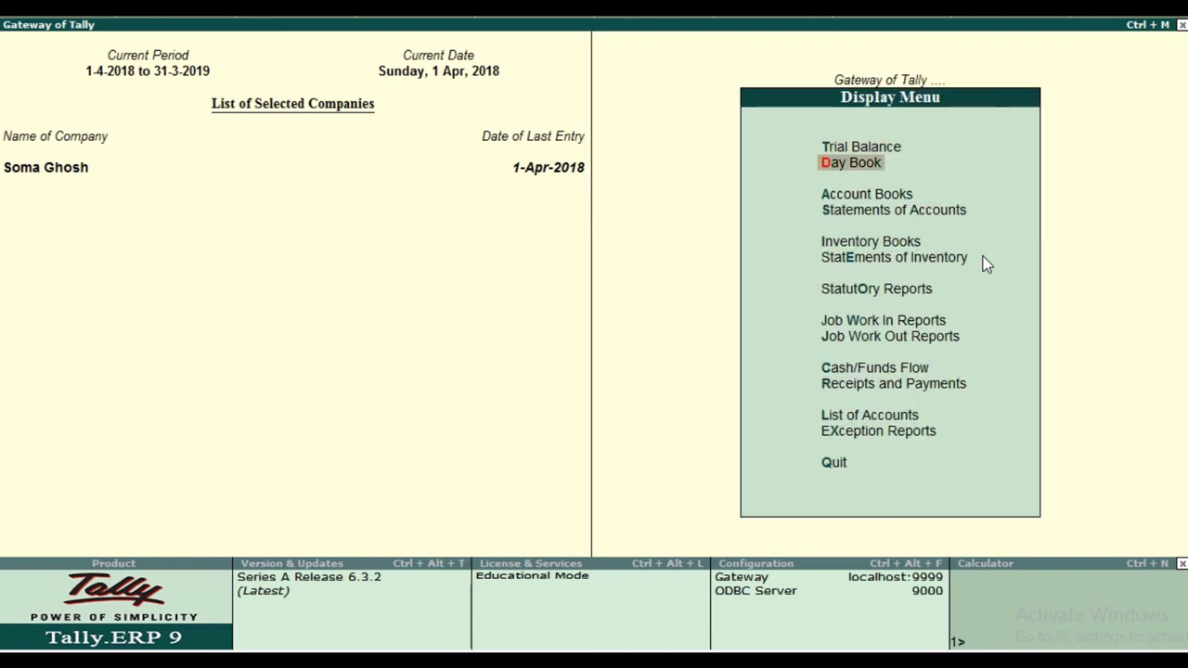
key("Return")
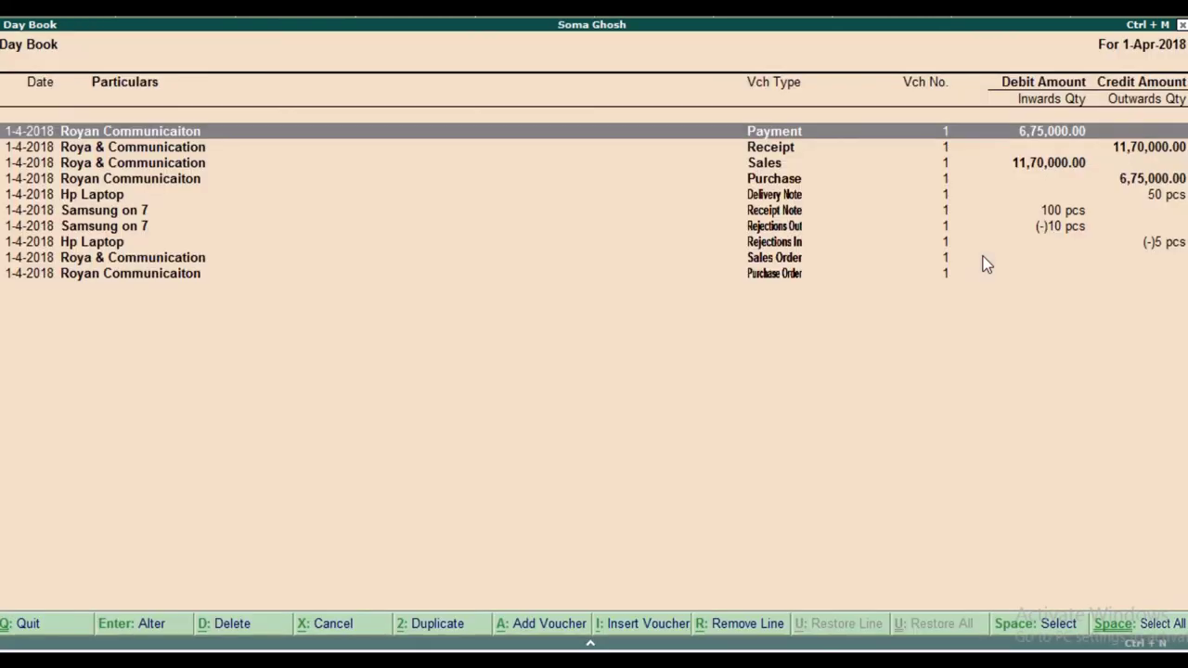
Step: Review the Day Book entries for the sales and purchase cycles, including orders, notes, rejections, invoices, payment and receipt
key("Down")
key("Down")
key("Down")
key("Down")
key("Down")
key("Down")
key("Down")
key("Down")
key("Down")
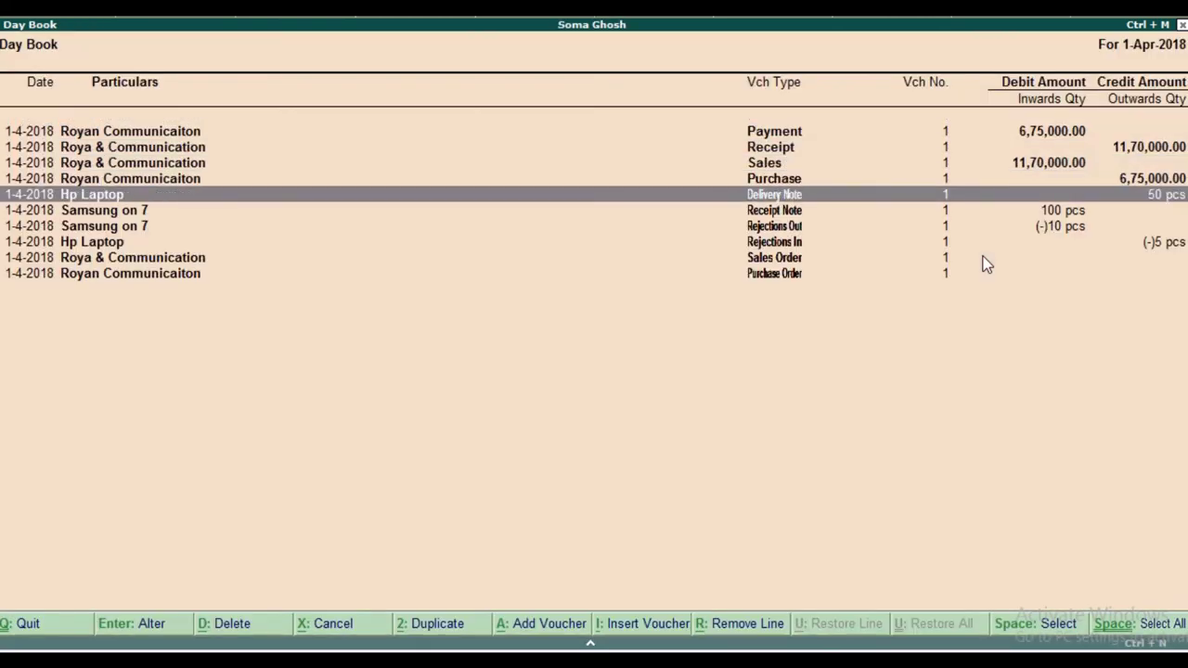
key("Up")
key("Up")
key("Up")
key("Up")
key("Up")
key("Up")
key("Up")
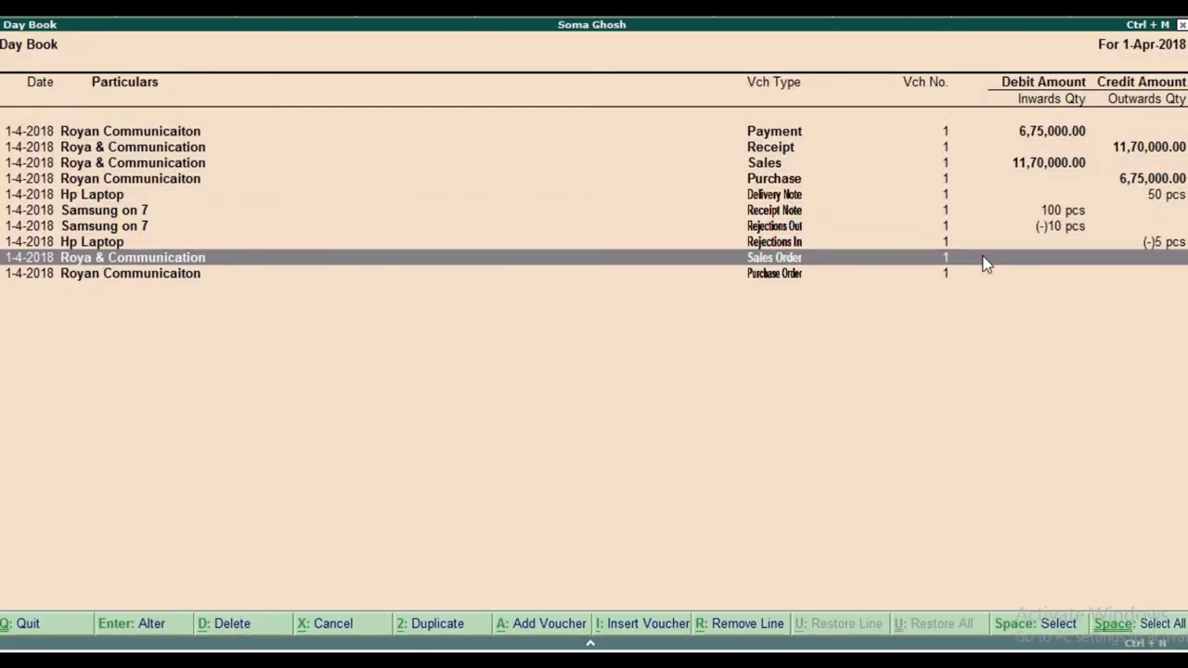